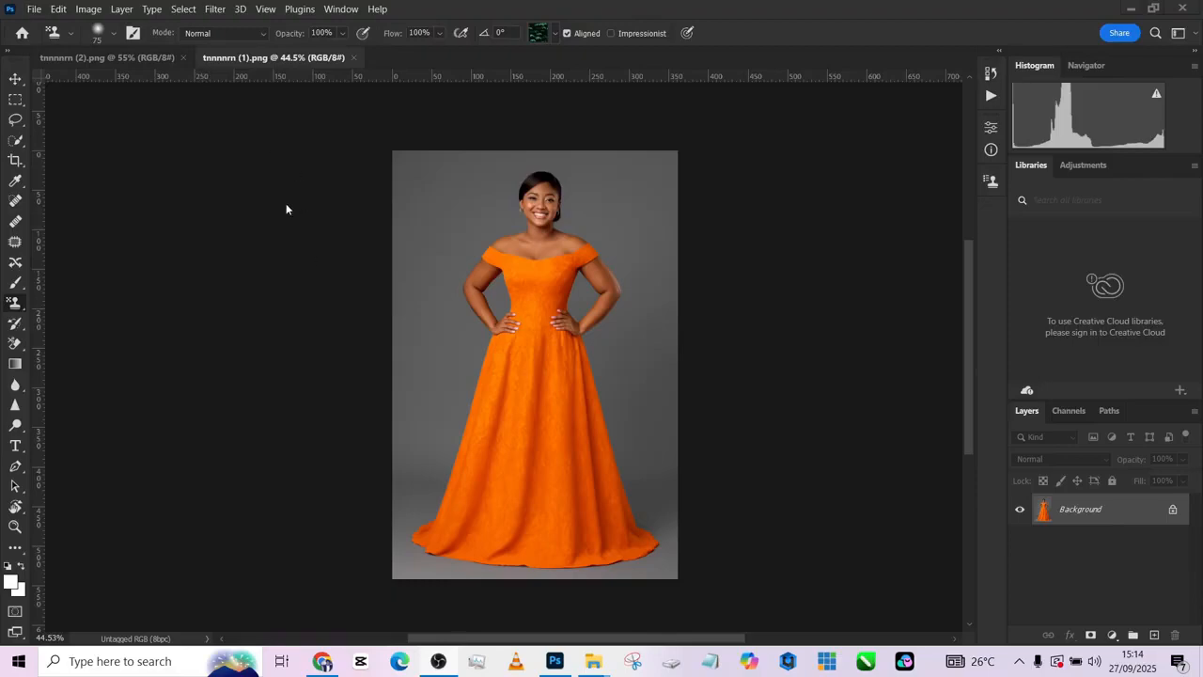
Compare the interior room image with the portrait of the woman in the orange dress
{"action": "left_click", "coordinate": [133, 60]}
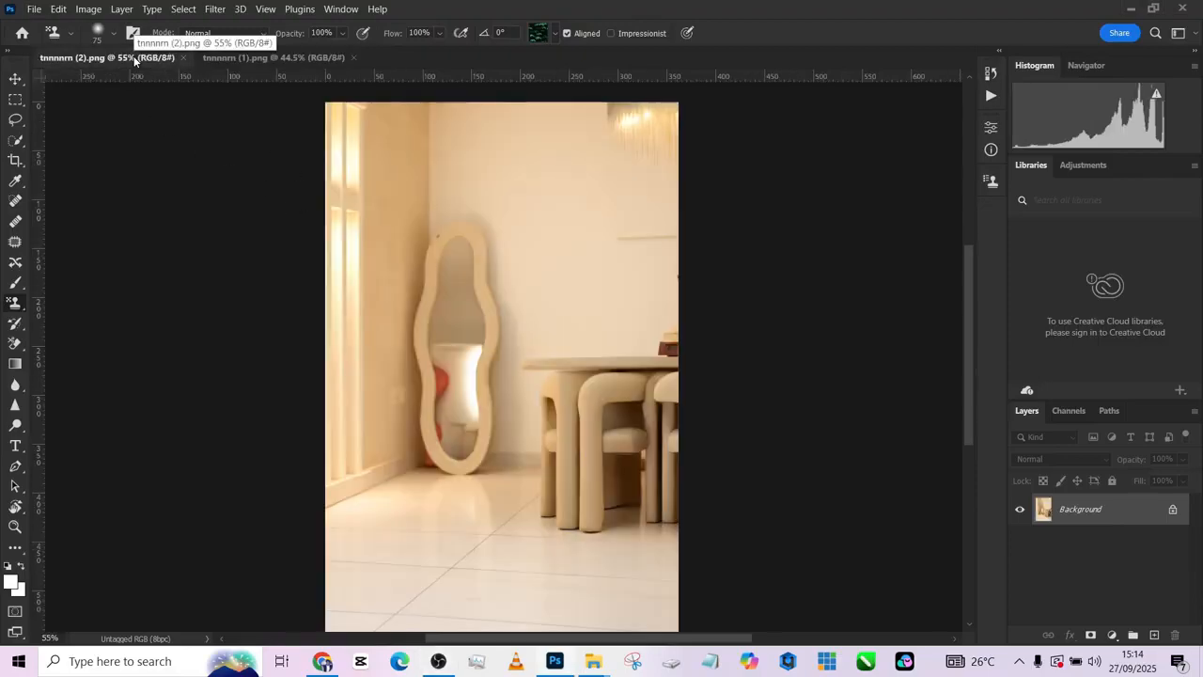
{"action": "left_click", "coordinate": [286, 62]}
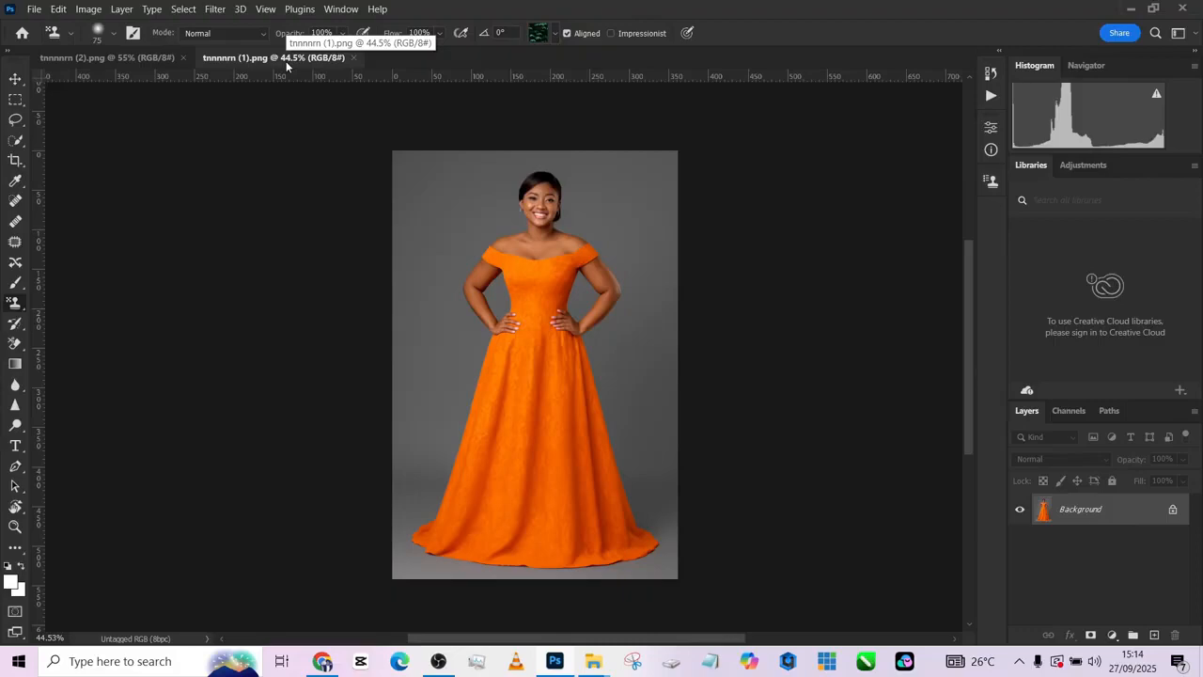
{"action": "left_click", "coordinate": [152, 59]}
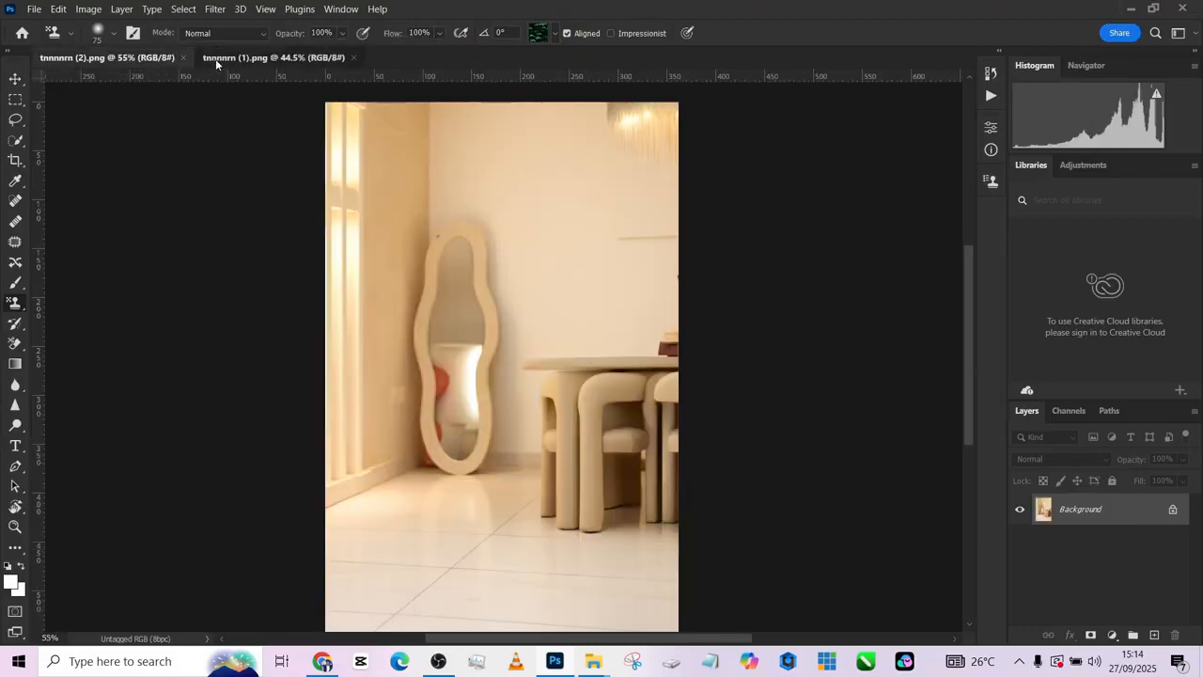
{"action": "left_click", "coordinate": [216, 58]}
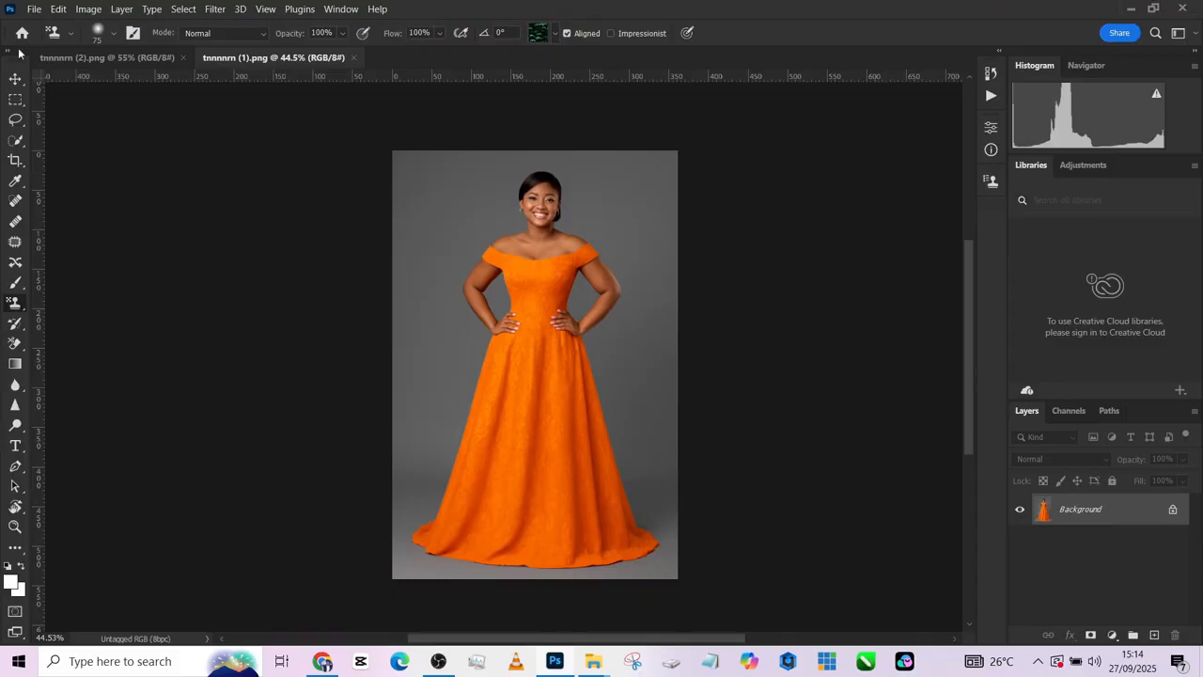
{"action": "left_click", "coordinate": [53, 61]}
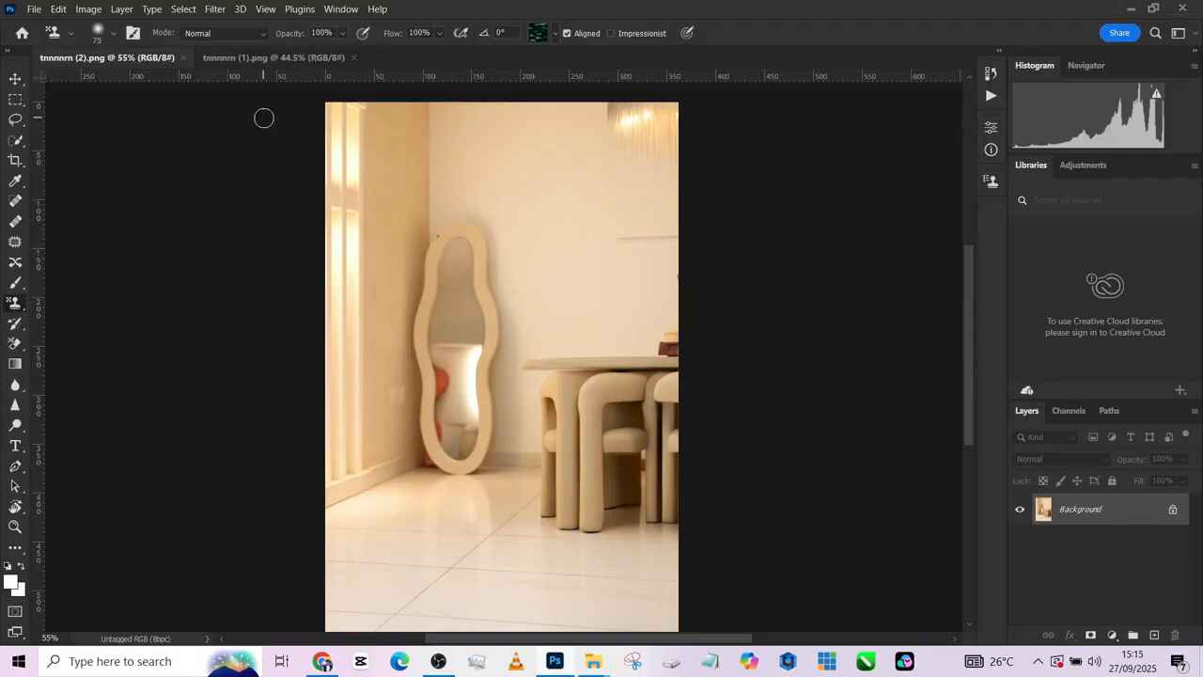
{"action": "left_click", "coordinate": [285, 54]}
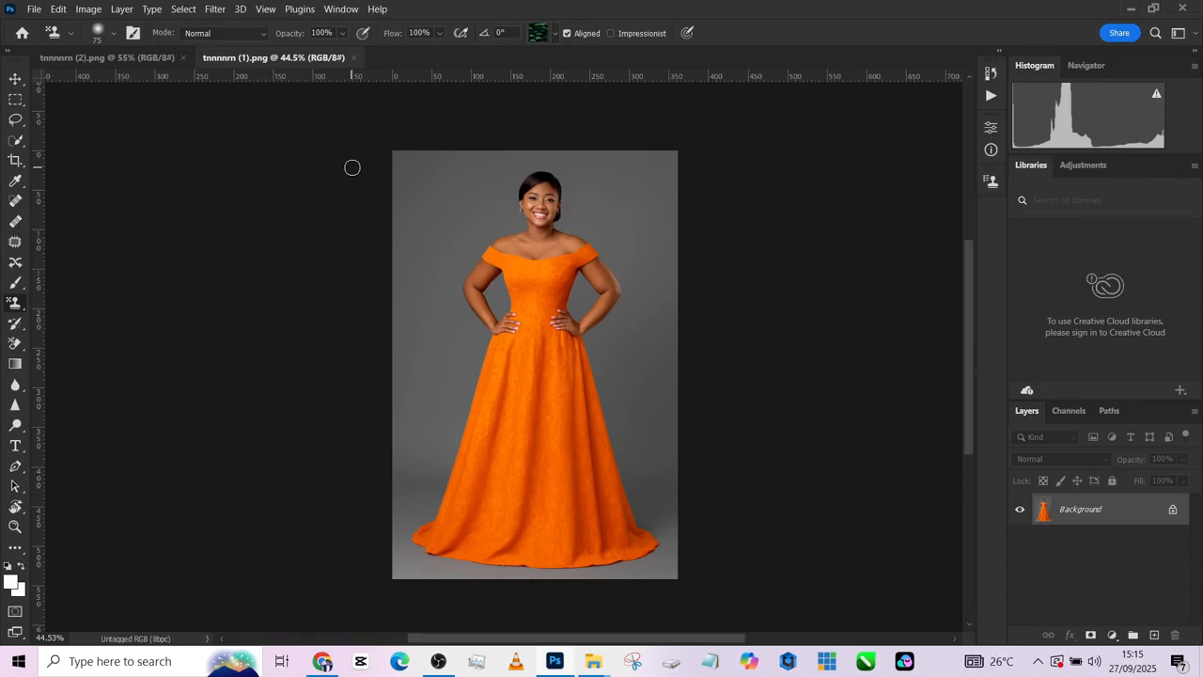
{"action": "left_click", "coordinate": [141, 57]}
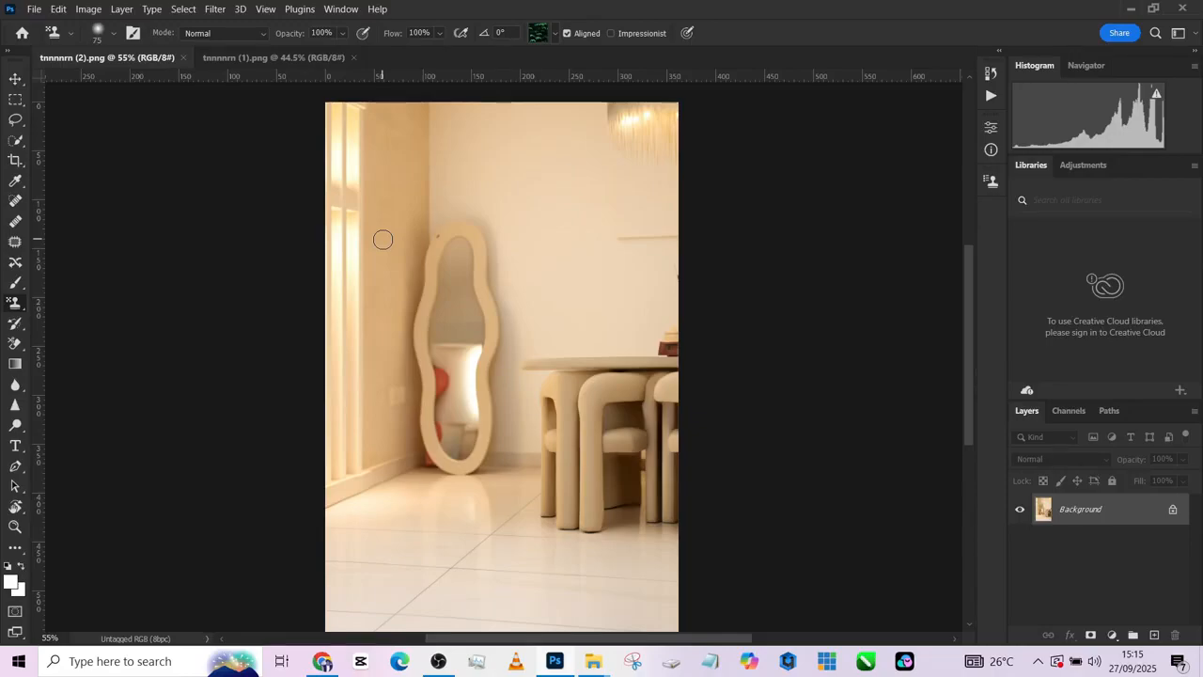
{"action": "left_click", "coordinate": [314, 59]}
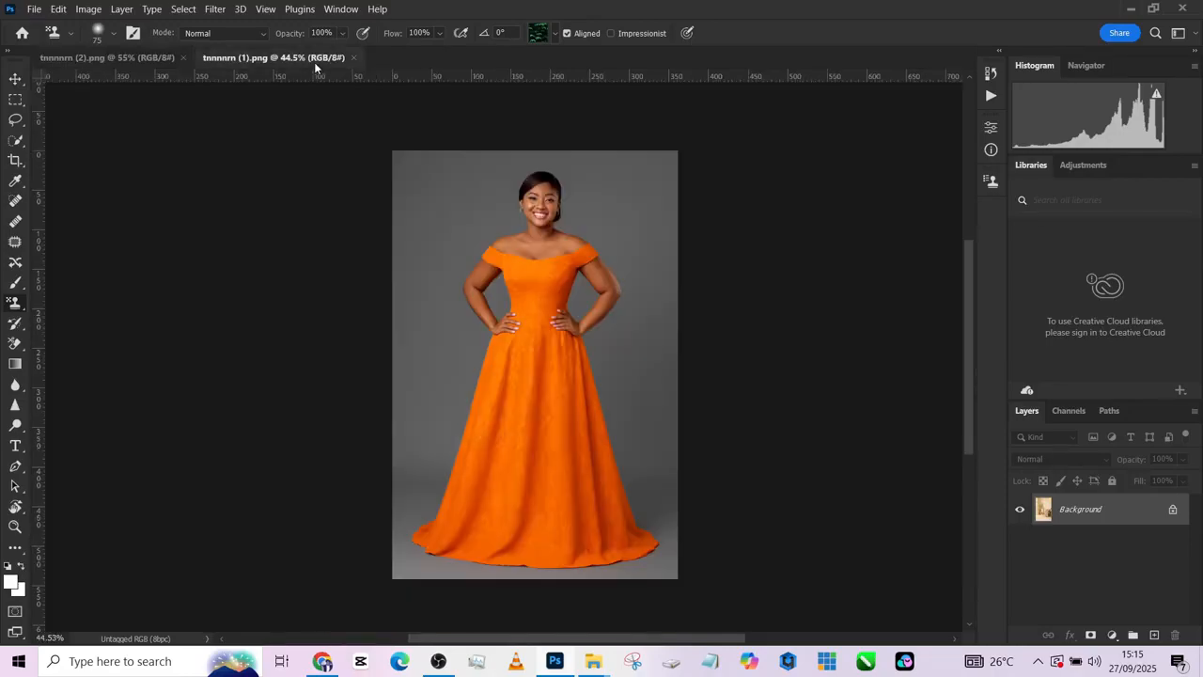
Extend the portrait's canvas above and on both sides with a 4:5 Content-Aware crop that keeps the whole dress
{"action": "left_click", "coordinate": [17, 162]}
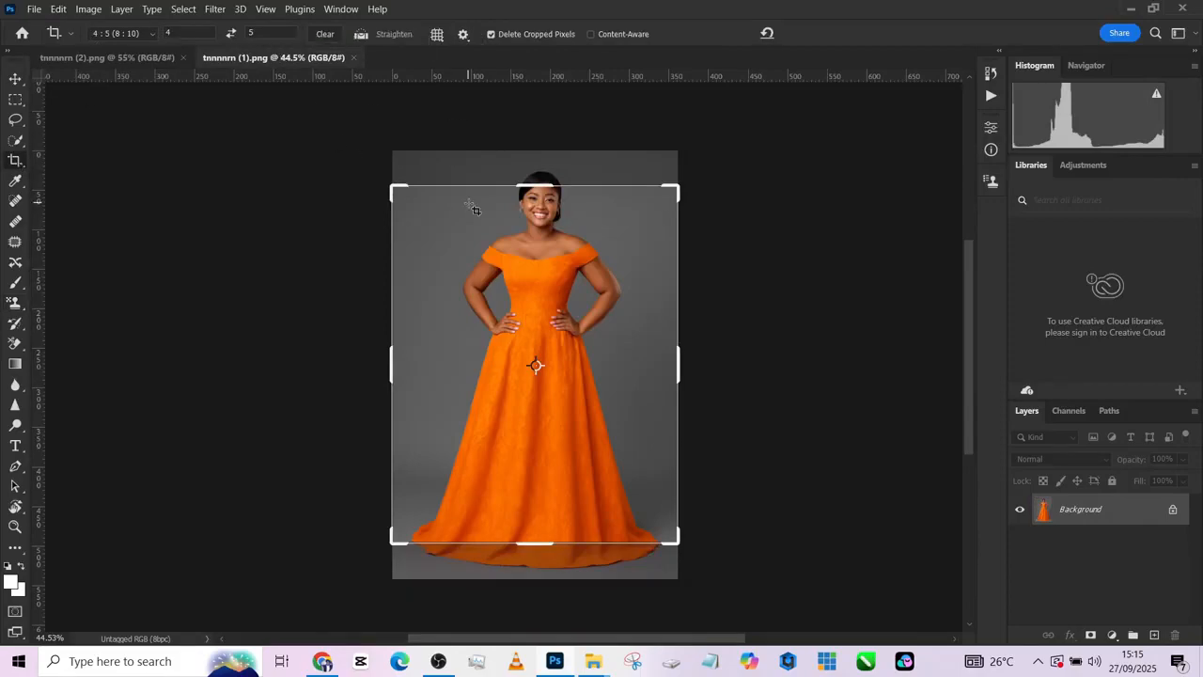
{"action": "left_click_drag", "start_coordinate": [529, 180], "coordinate": [535, 153]}
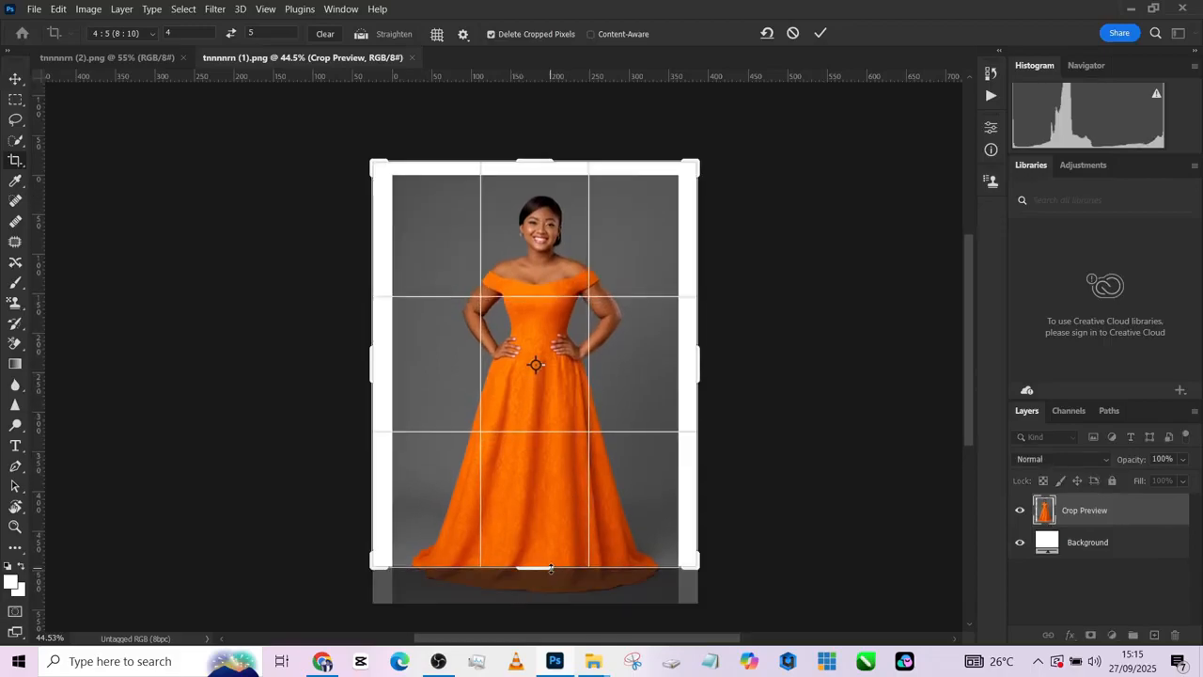
{"action": "left_click_drag", "start_coordinate": [552, 572], "coordinate": [553, 584]}
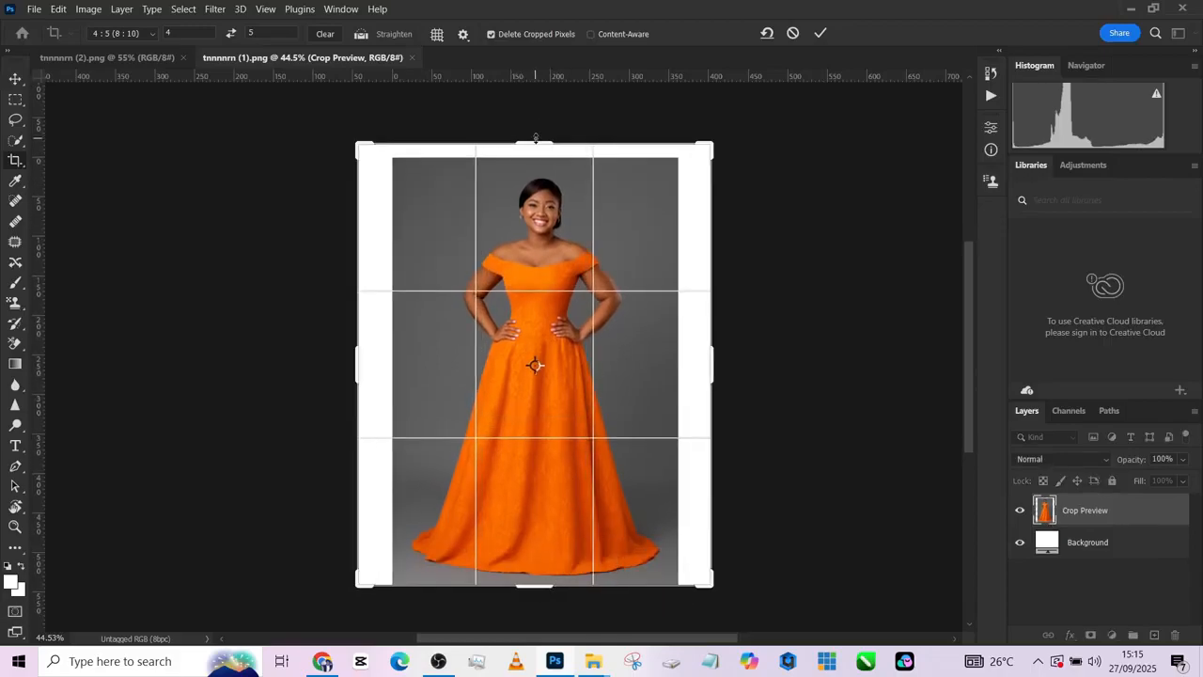
{"action": "left_click_drag", "start_coordinate": [536, 142], "coordinate": [537, 127]}
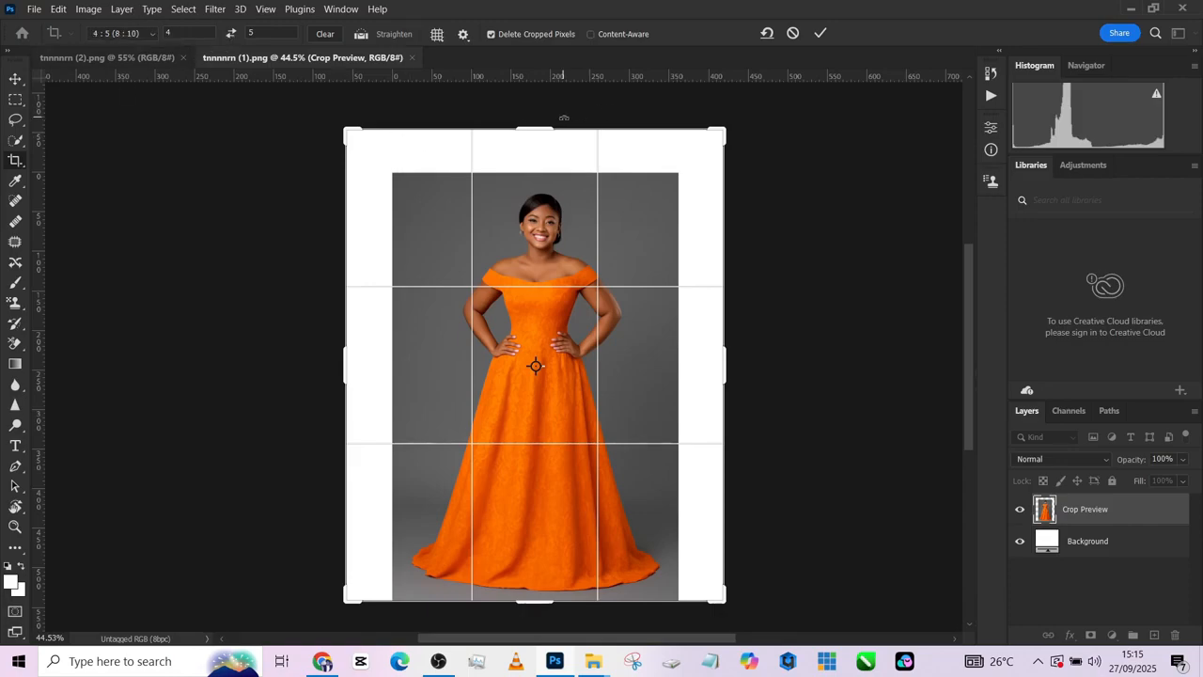
{"action": "left_click_drag", "start_coordinate": [544, 130], "coordinate": [544, 124]}
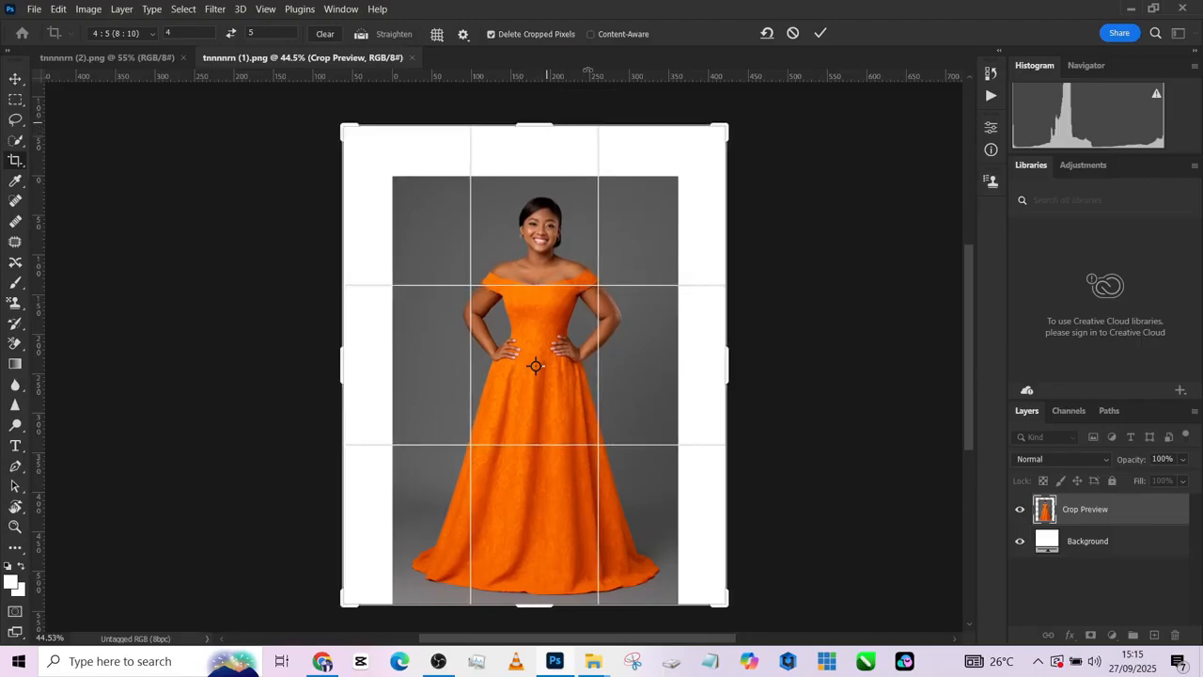
{"action": "left_click", "coordinate": [822, 35]}
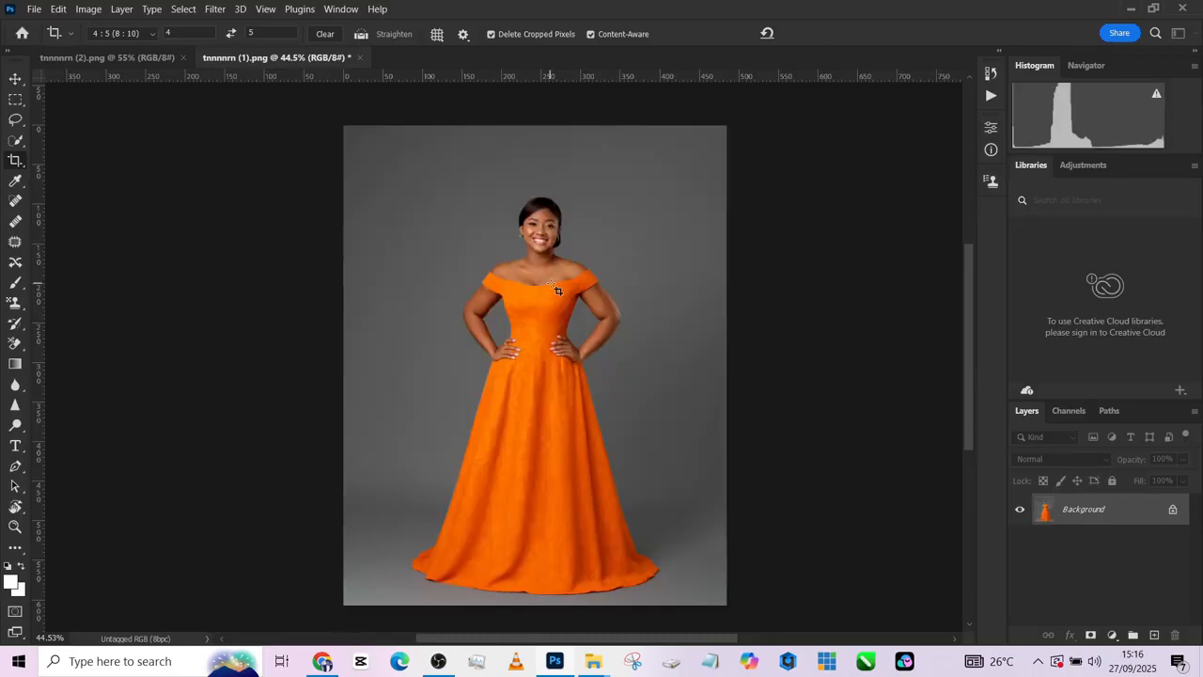
Select the woman with Select Subject and invert the selection so the grey backdrop is selected
{"action": "left_click", "coordinate": [18, 141]}
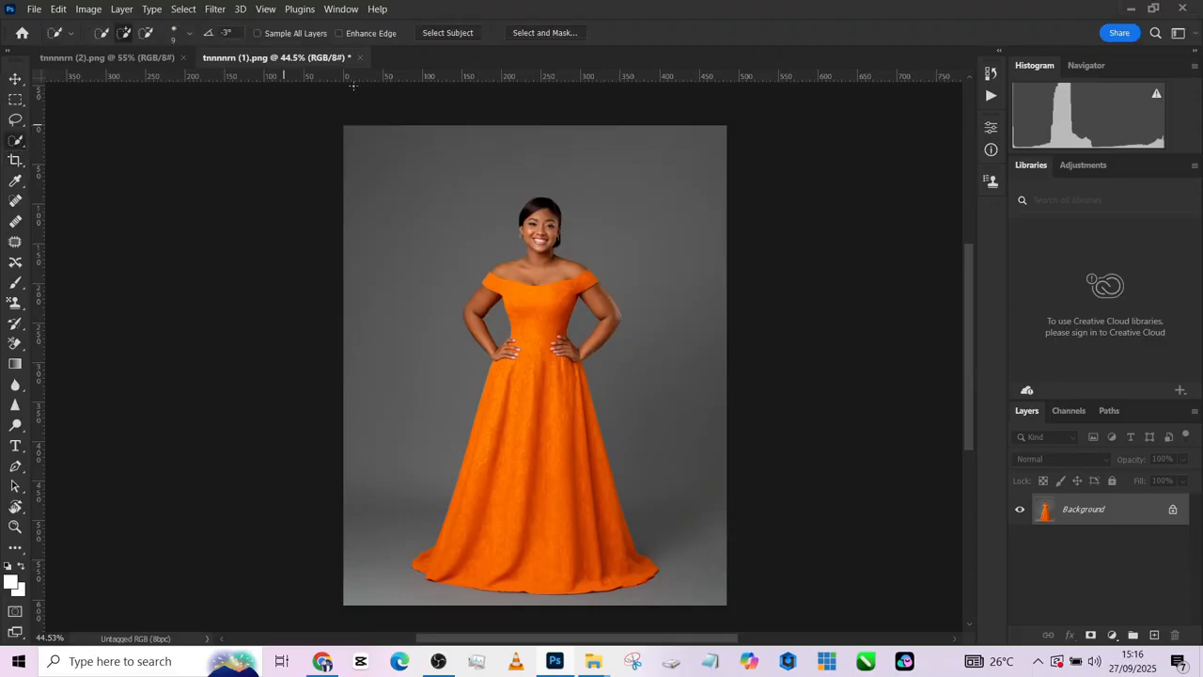
{"action": "left_click", "coordinate": [429, 33]}
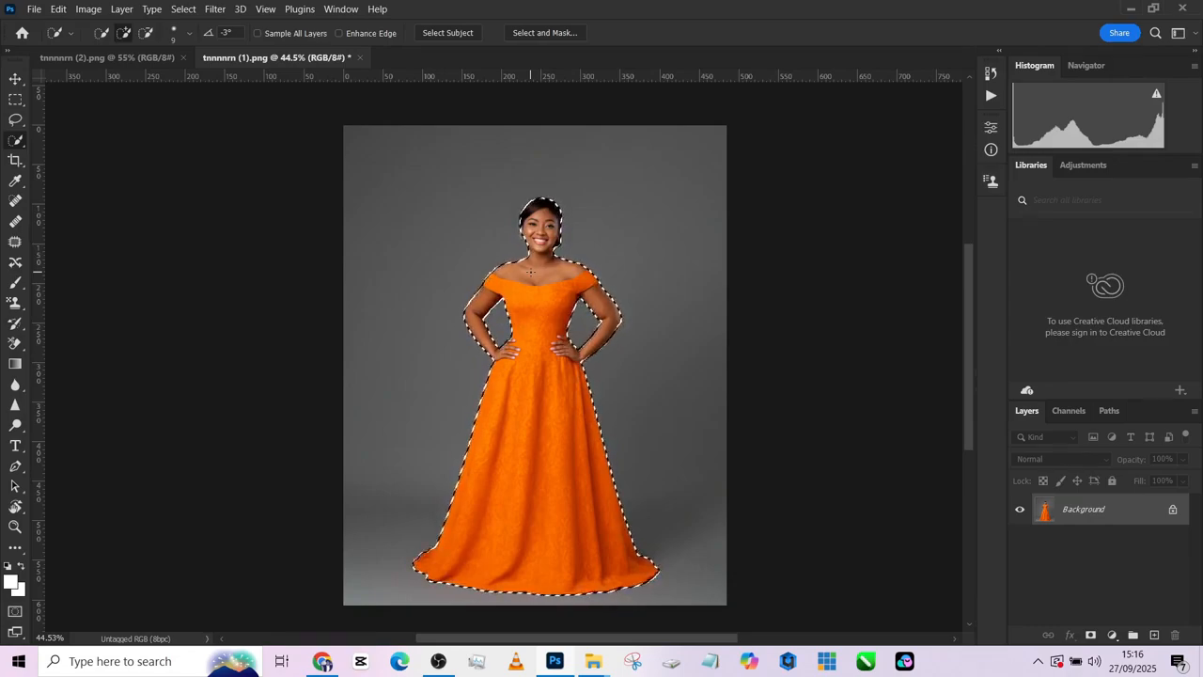
{"action": "right_click", "coordinate": [620, 468]}
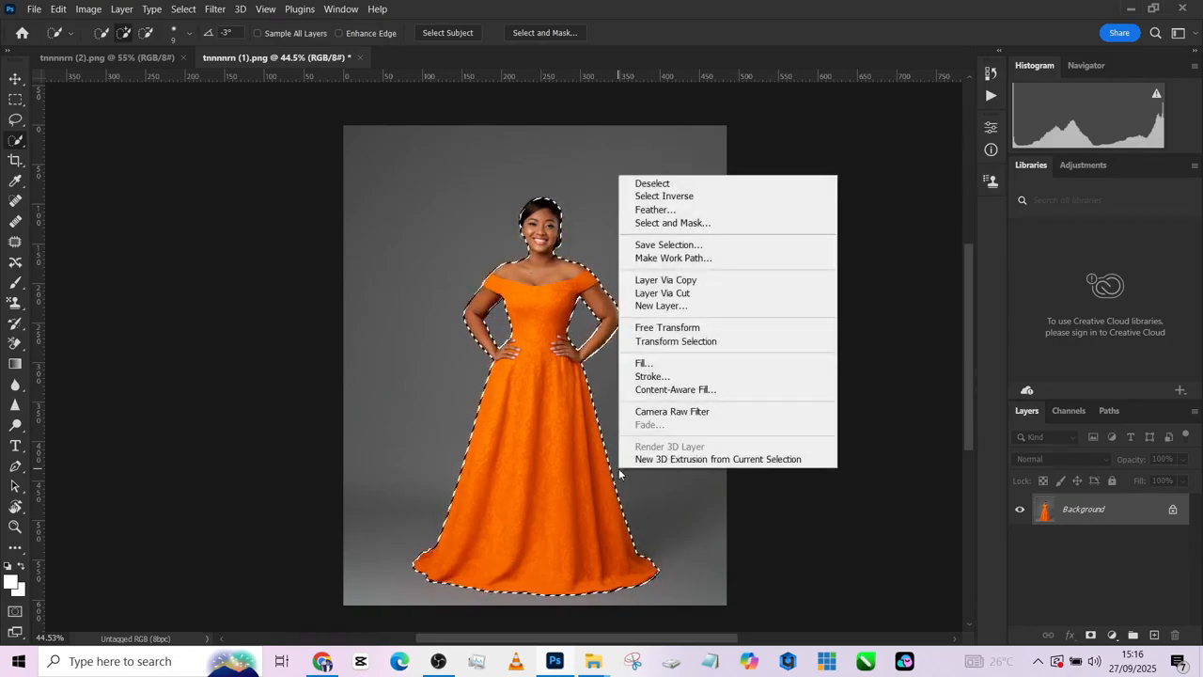
{"action": "left_click", "coordinate": [585, 484]}
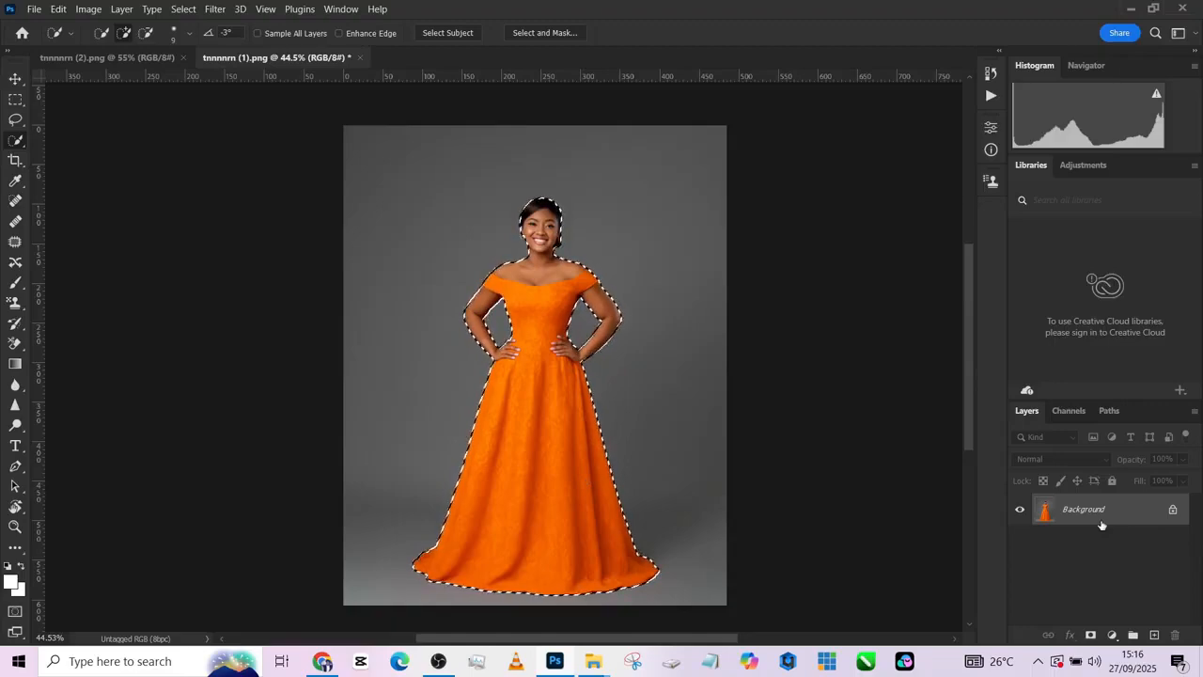
{"action": "right_click", "coordinate": [616, 133]}
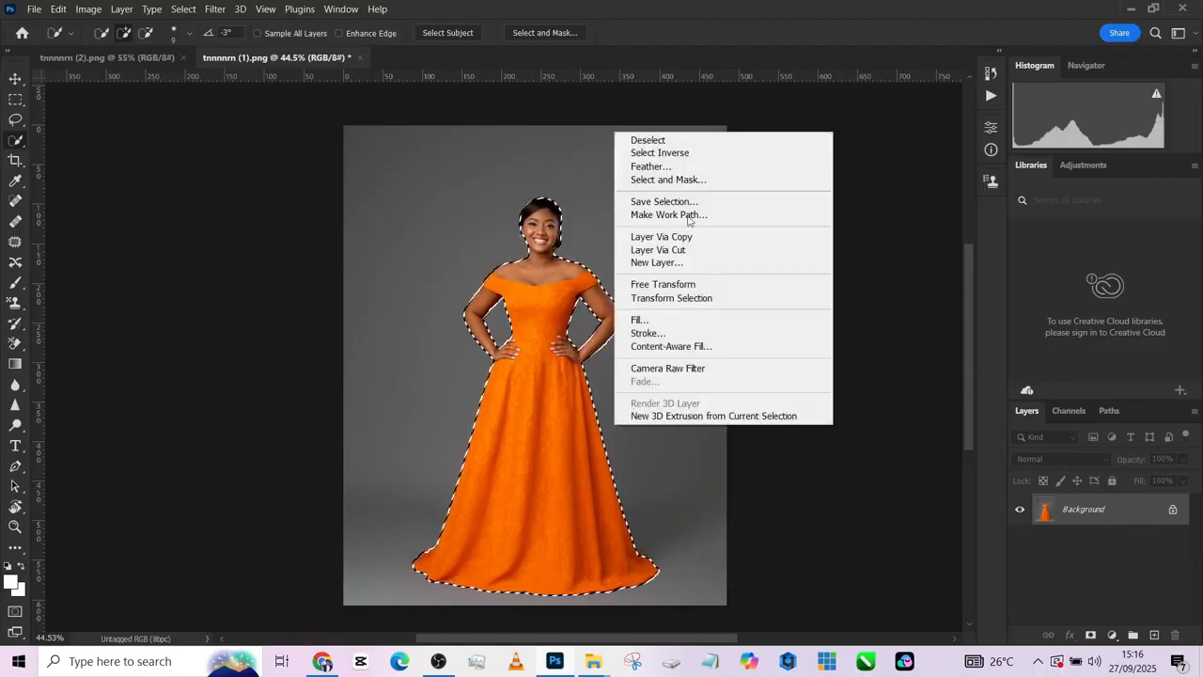
{"action": "left_click", "coordinate": [688, 153]}
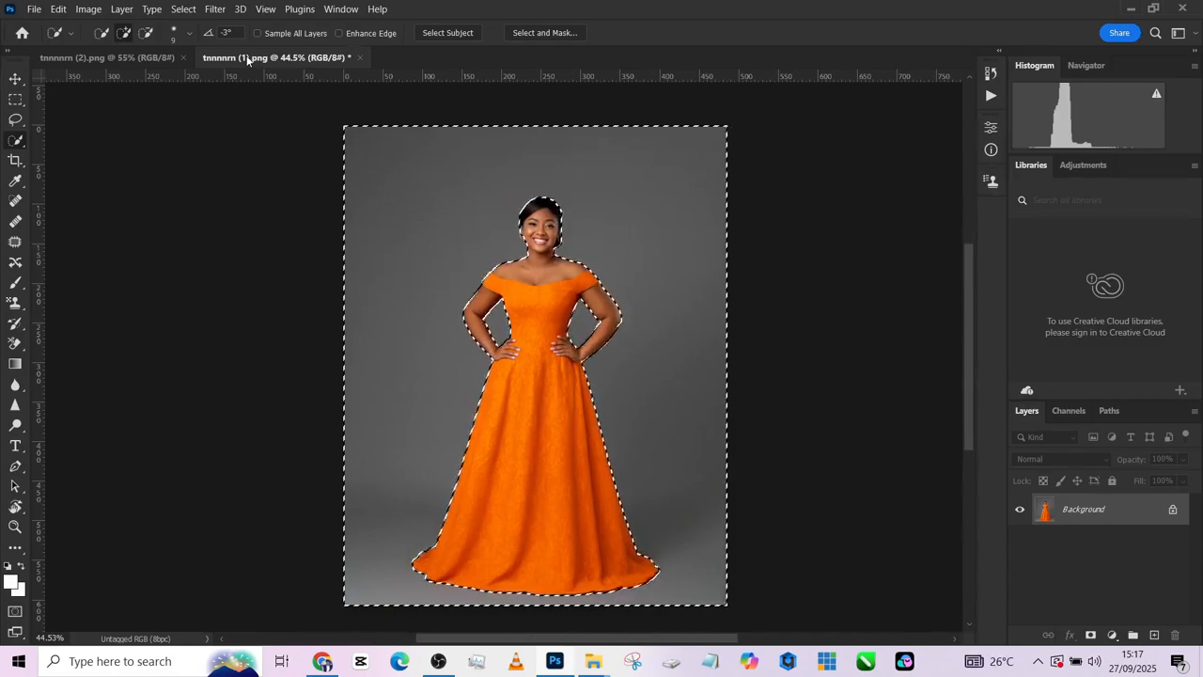
Duplicate the Background layer and cut the selected backdrop from the copy onto its own layer
{"action": "left_click_drag", "start_coordinate": [1102, 516], "coordinate": [1154, 634]}
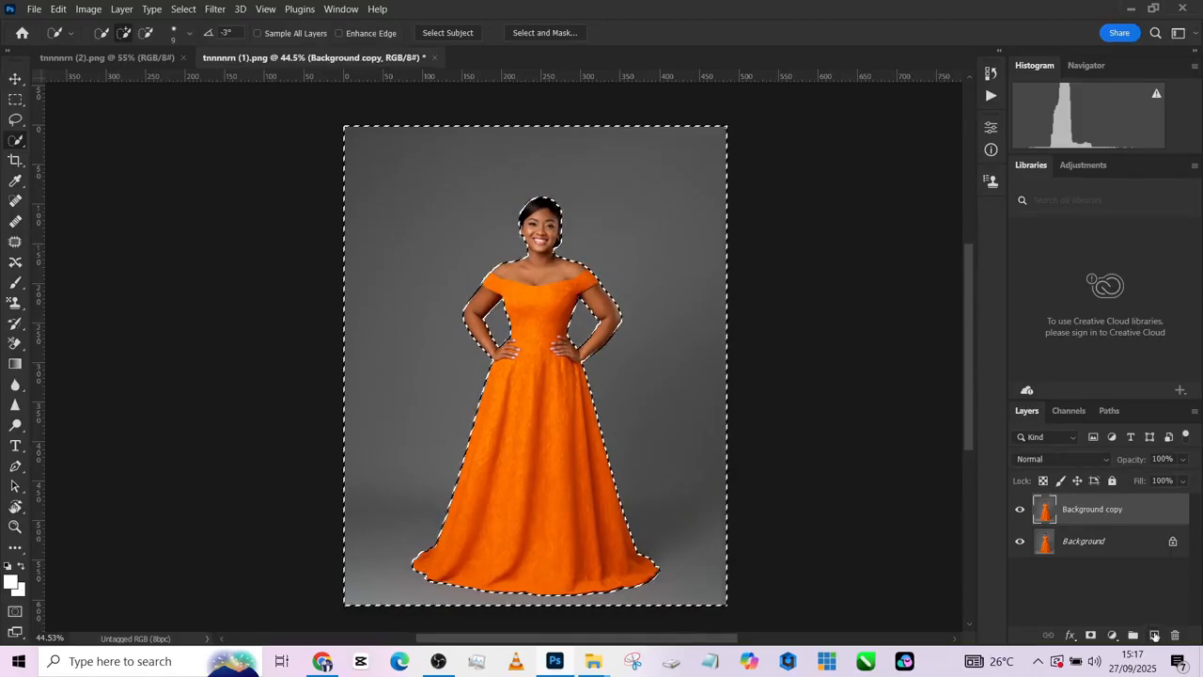
{"action": "right_click", "coordinate": [668, 279]}
{"action": "left_click", "coordinate": [744, 398]}
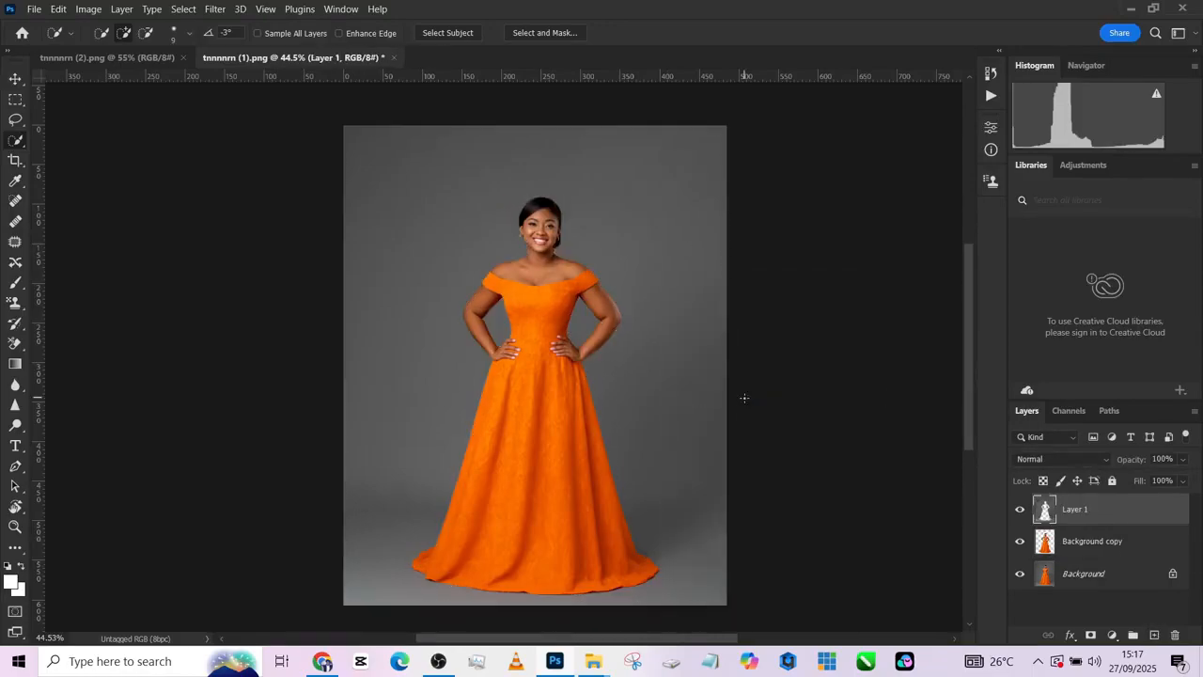
Check the separated layers in isolation, place Background copy above Layer 1, and make Layer 1 active
{"action": "left_click", "coordinate": [1022, 508], "text": "alt"}
{"action": "left_click", "coordinate": [1023, 509], "text": "alt"}
{"action": "left_click", "coordinate": [1022, 541], "text": "alt"}
{"action": "left_click", "coordinate": [1022, 542], "text": "alt"}
{"action": "left_click", "coordinate": [1020, 509], "text": "alt"}
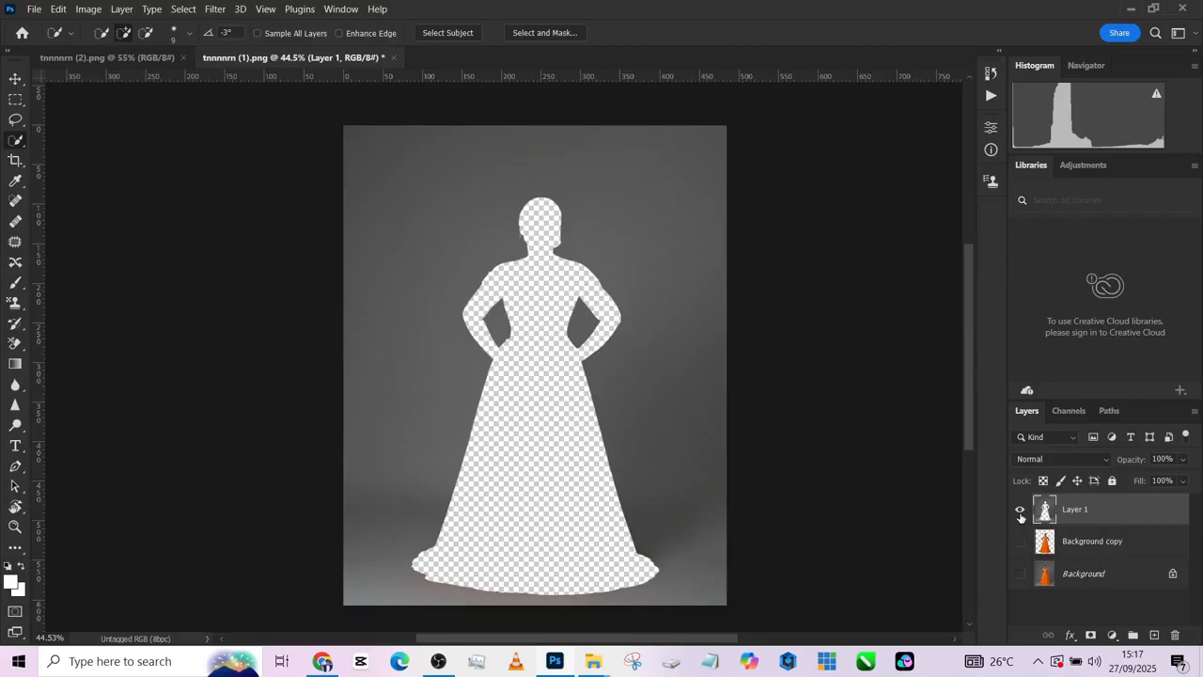
{"action": "left_click", "coordinate": [1020, 513], "text": "alt"}
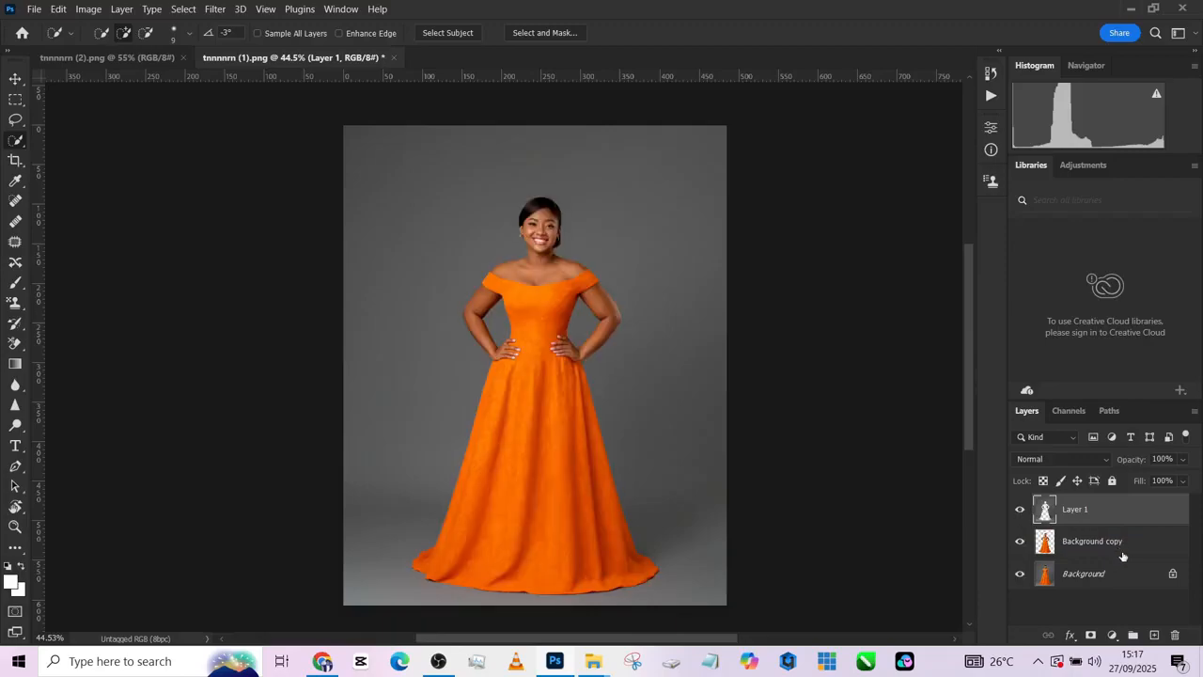
{"action": "left_click_drag", "start_coordinate": [1122, 554], "coordinate": [1126, 506]}
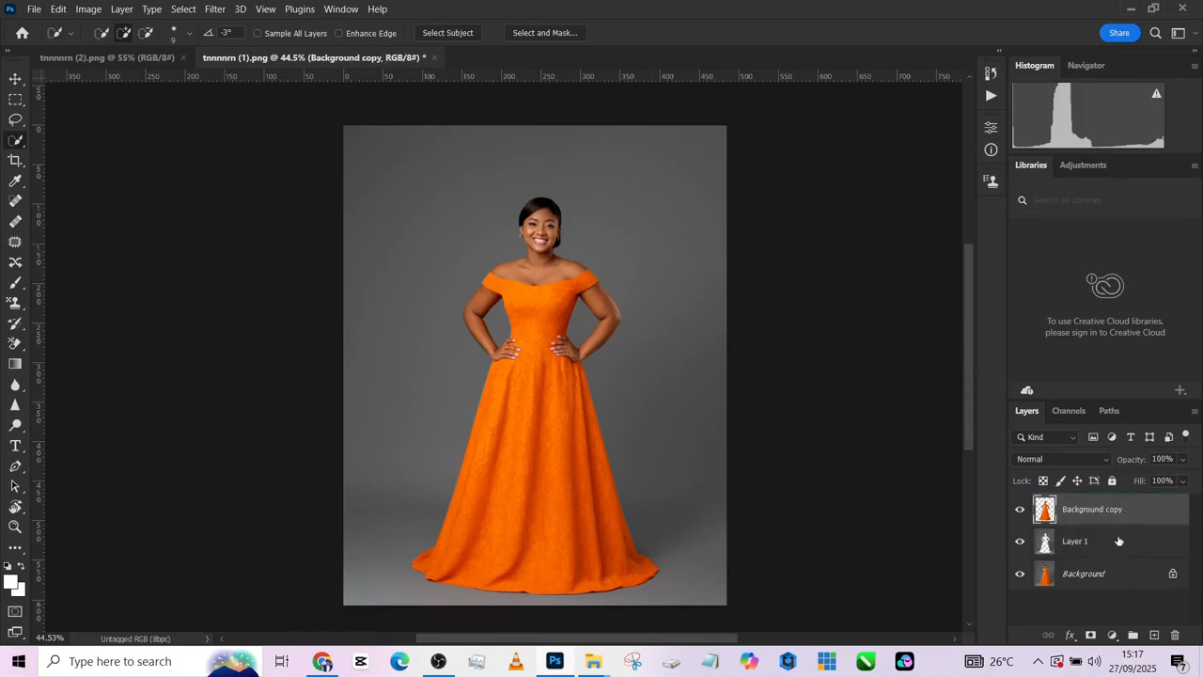
{"action": "left_click", "coordinate": [1119, 541]}
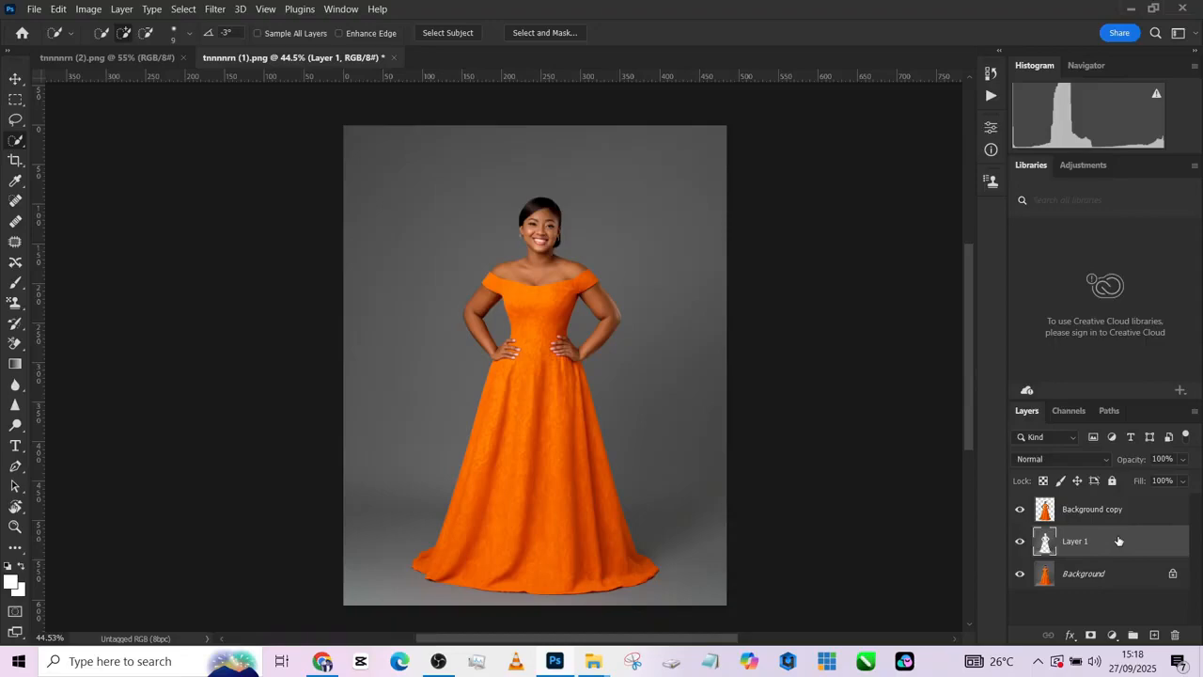
Widen the room image on its window side with a 4:5 Content-Aware crop
{"action": "left_click", "coordinate": [133, 53]}
{"action": "left_click", "coordinate": [17, 163]}
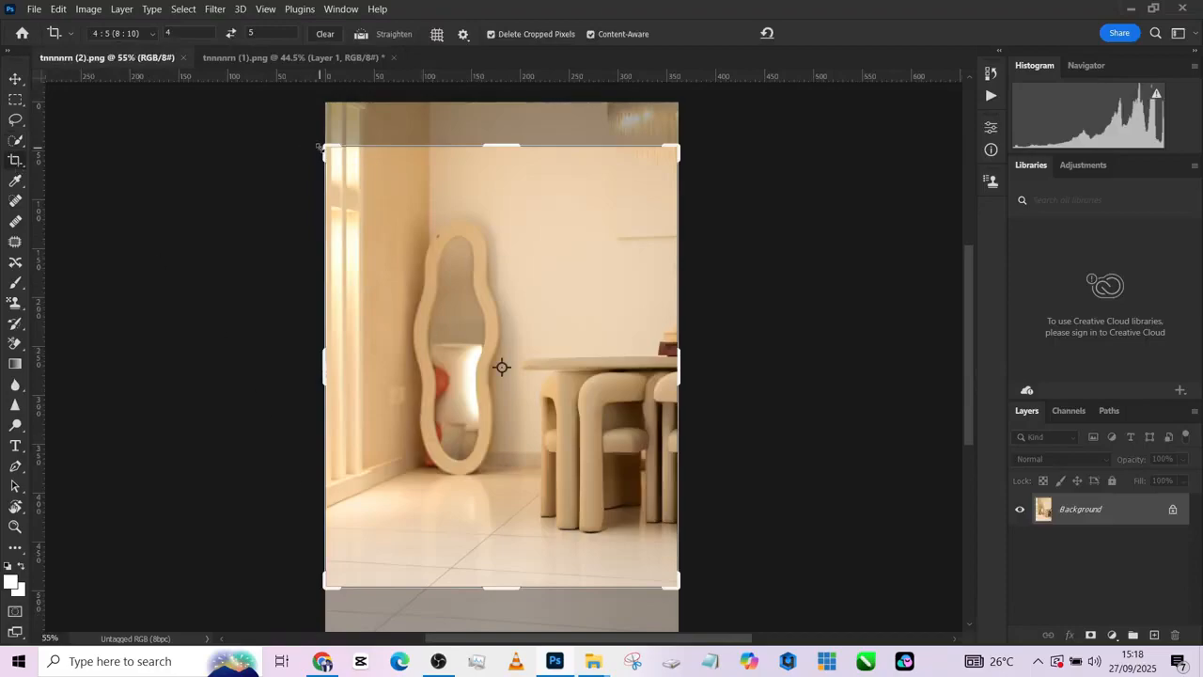
{"action": "left_click_drag", "start_coordinate": [320, 148], "coordinate": [314, 121]}
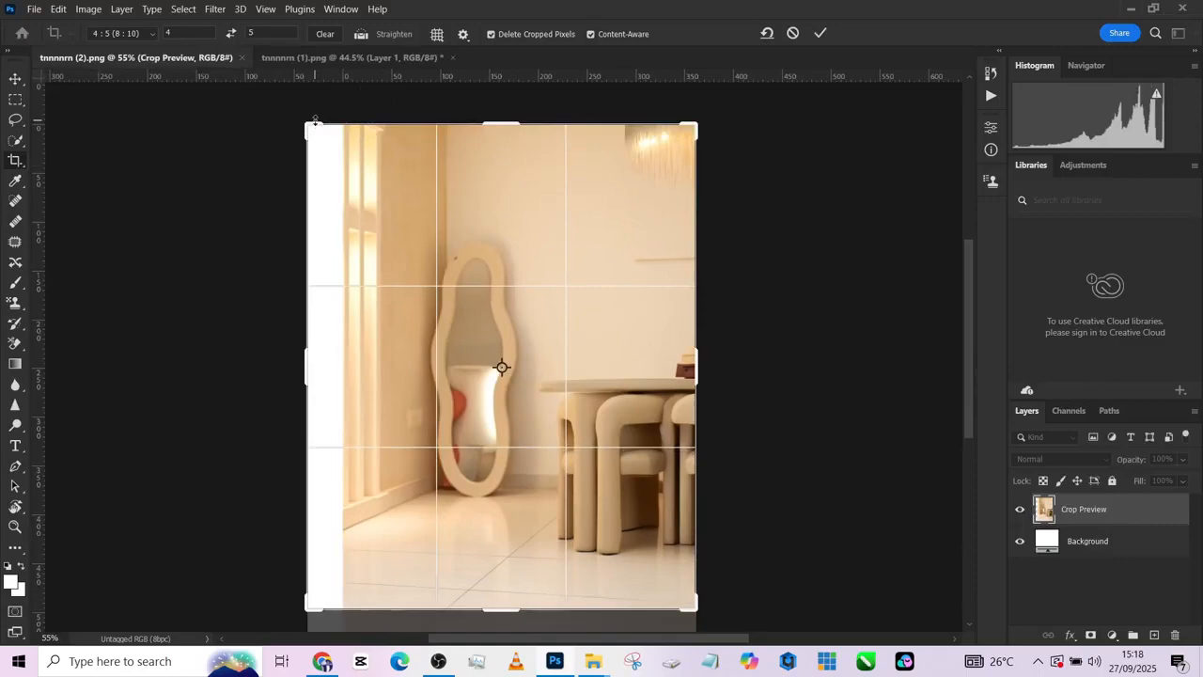
{"action": "left_click_drag", "start_coordinate": [306, 609], "coordinate": [301, 616]}
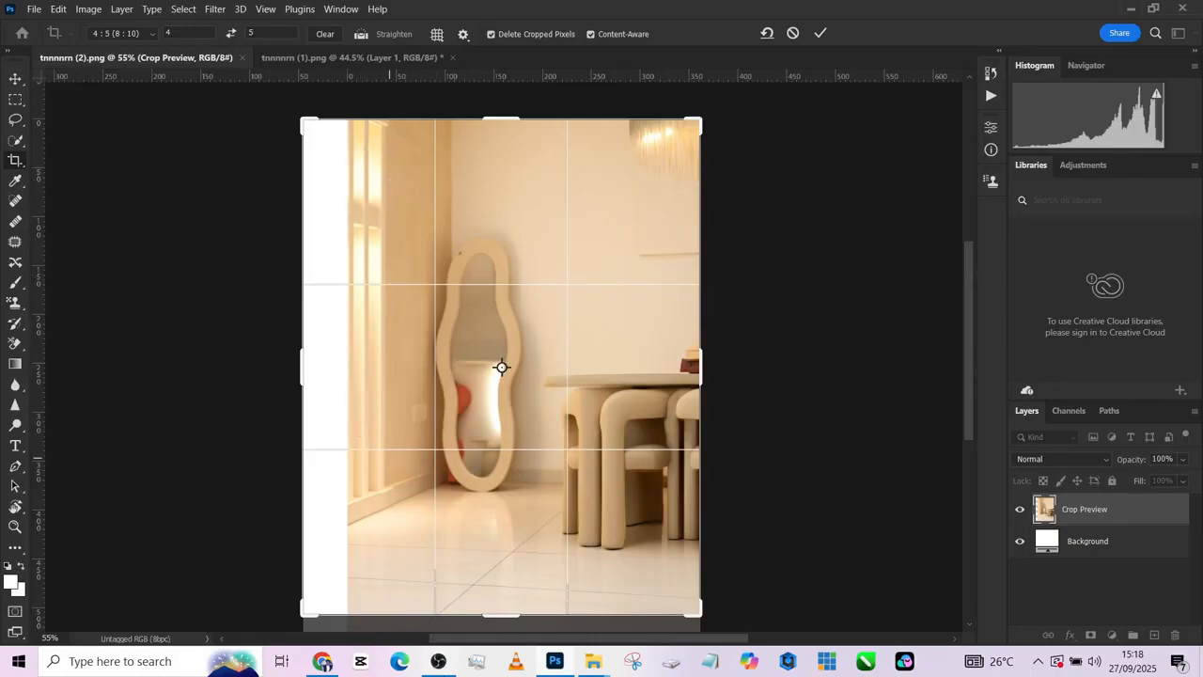
{"action": "left_click", "coordinate": [820, 38]}
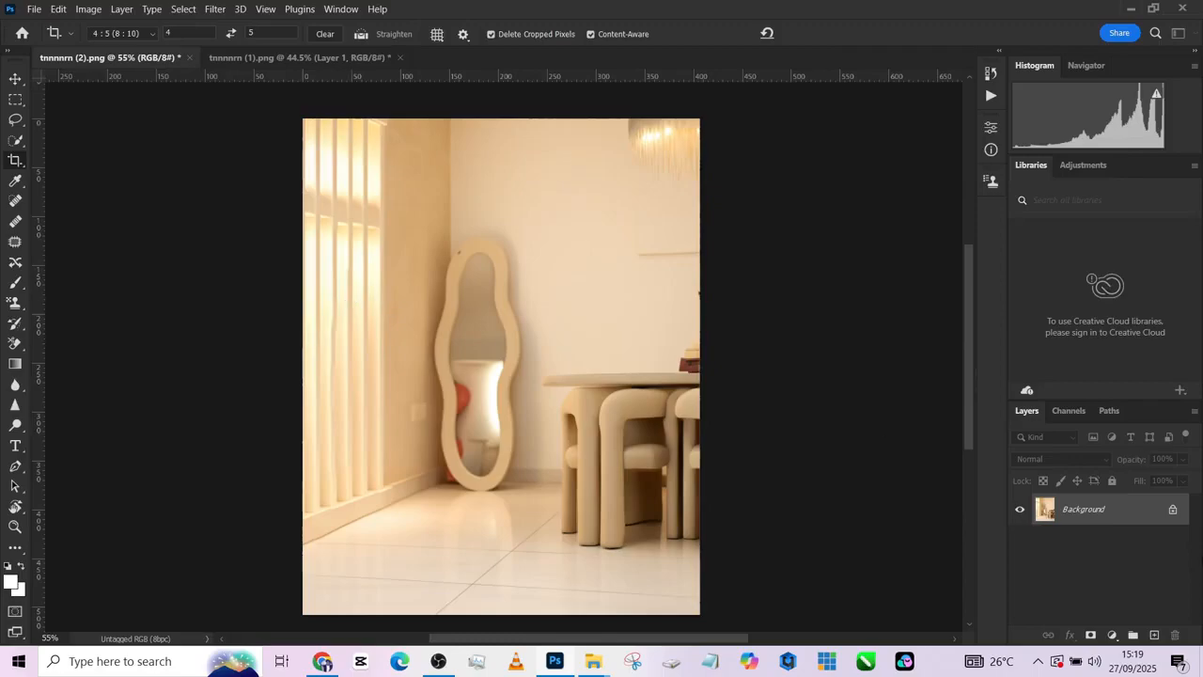
Unlock the room image's background layer and bring it into the portrait document, between Layer 1 and the cut-out woman
{"action": "left_click", "coordinate": [1177, 511]}
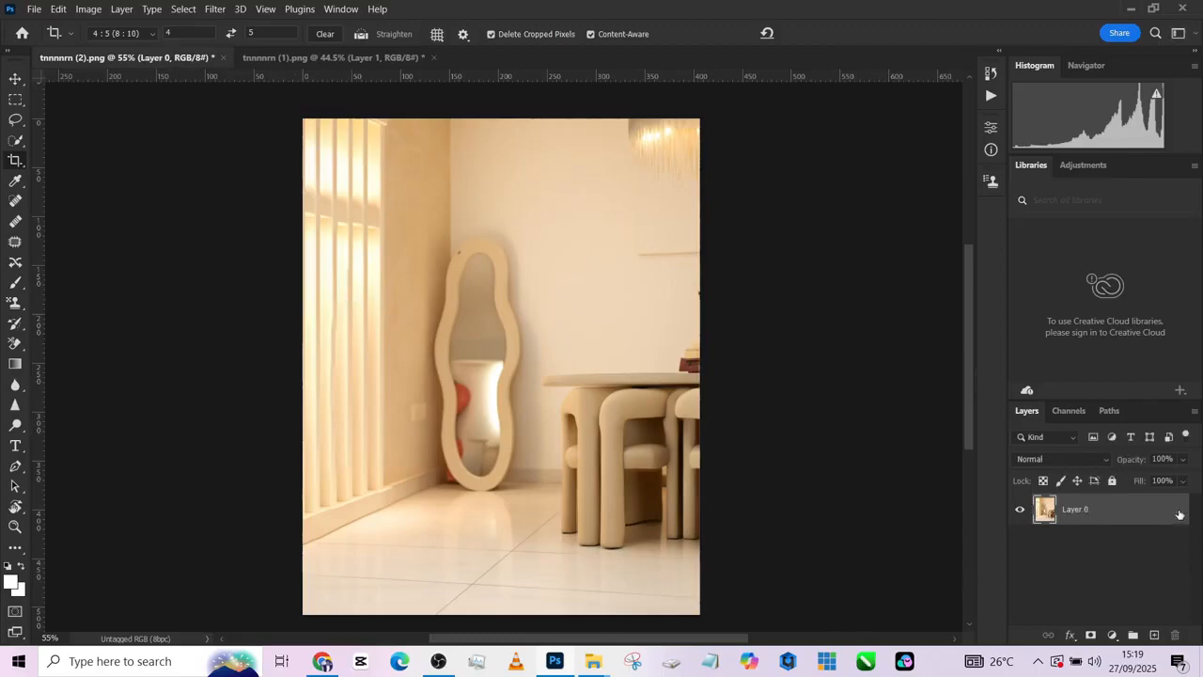
{"action": "left_click", "coordinate": [15, 79]}
{"action": "left_click_drag", "start_coordinate": [569, 383], "coordinate": [521, 323]}
{"action": "left_click_drag", "start_coordinate": [615, 234], "coordinate": [632, 262]}
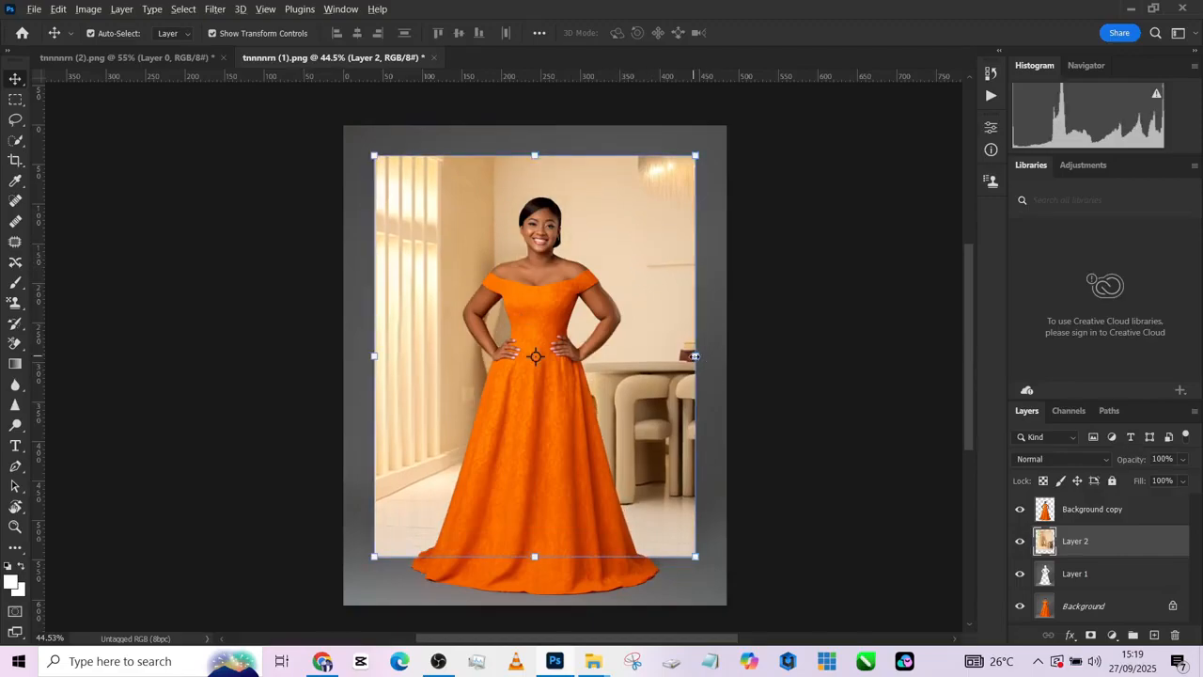
Scale the room layer to about 128.48% to cover the canvas behind the woman, and undo the last upward shift
{"action": "mouse_move", "coordinate": [694, 356]}
{"action": "left_mouse_down"}
{"action": "mouse_move", "coordinate": [740, 356]}
{"action": "mouse_move", "coordinate": [684, 382]}
{"action": "mouse_move", "coordinate": [681, 357]}
{"action": "mouse_move", "coordinate": [693, 351]}
{"action": "left_mouse_up"}
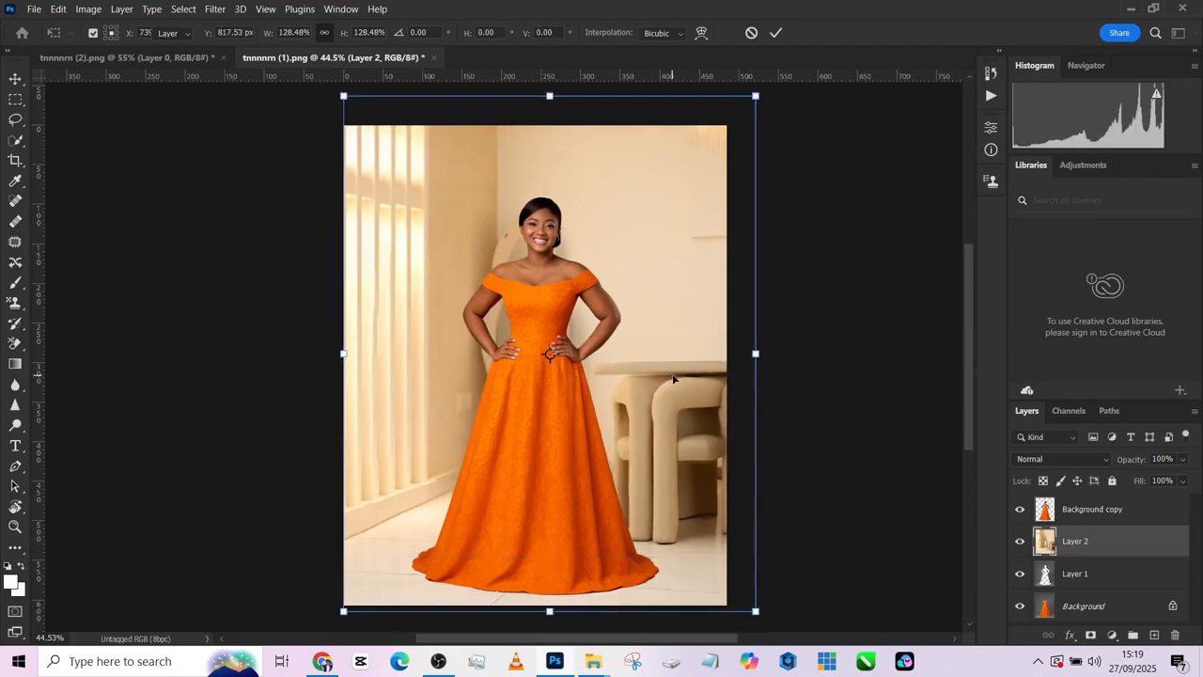
{"action": "key", "text": "Return"}
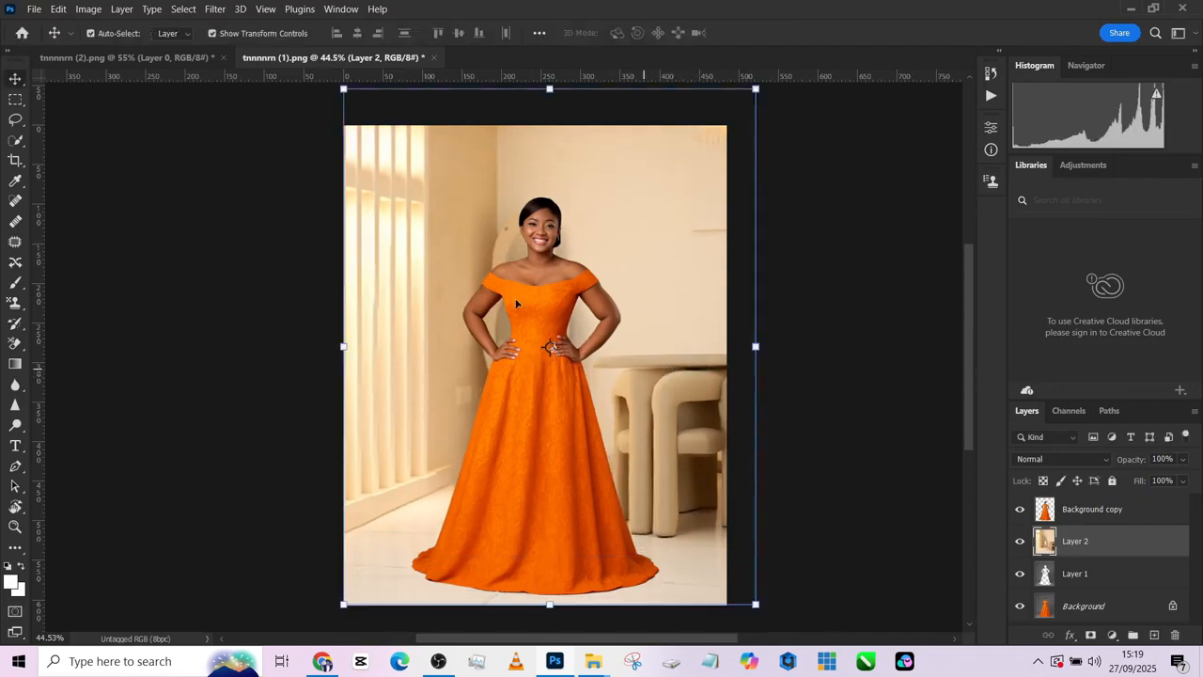
{"action": "key", "text": "ctrl+z"}
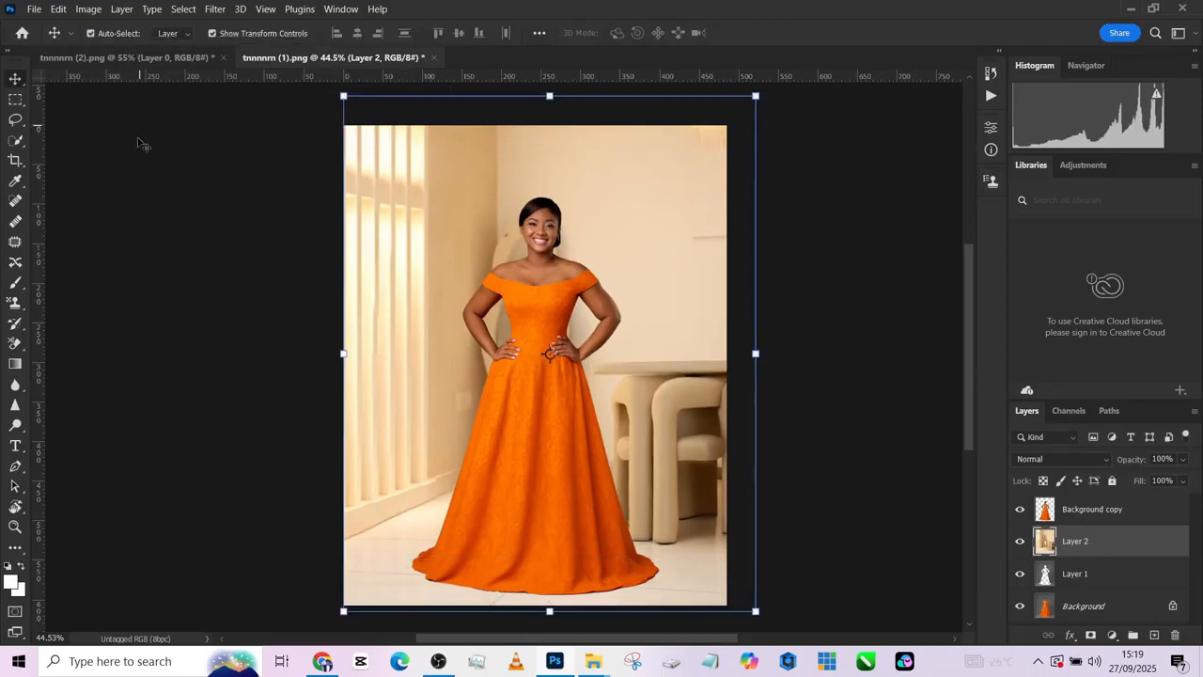
Turn off Auto-Select, shift the room layer, and enlarge it to about 104.86% so it covers the canvas on the window side
{"action": "left_click", "coordinate": [113, 35]}
{"action": "mouse_move", "coordinate": [660, 434]}
{"action": "left_mouse_down"}
{"action": "mouse_move", "coordinate": [714, 419]}
{"action": "mouse_move", "coordinate": [776, 457]}
{"action": "mouse_move", "coordinate": [701, 430]}
{"action": "mouse_move", "coordinate": [763, 422]}
{"action": "mouse_move", "coordinate": [760, 396]}
{"action": "mouse_move", "coordinate": [602, 405]}
{"action": "mouse_move", "coordinate": [652, 405]}
{"action": "mouse_move", "coordinate": [659, 443]}
{"action": "mouse_move", "coordinate": [665, 432]}
{"action": "left_mouse_up"}
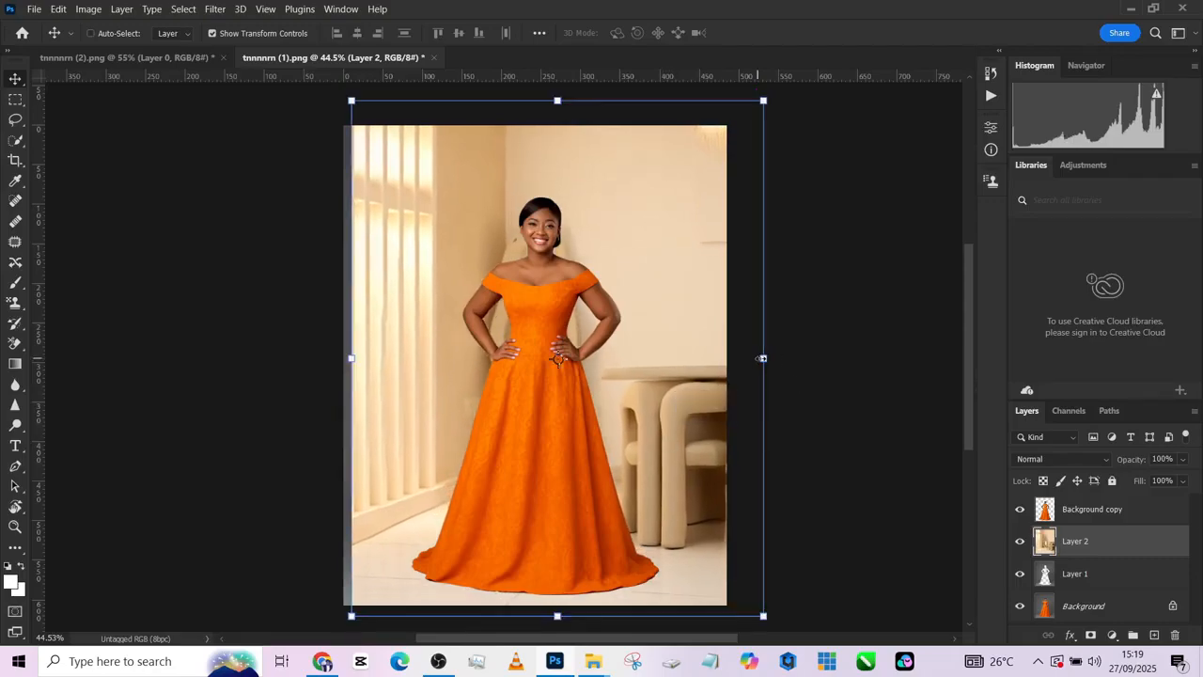
{"action": "left_click_drag", "start_coordinate": [759, 357], "coordinate": [774, 357]}
{"action": "left_click_drag", "start_coordinate": [683, 433], "coordinate": [671, 435]}
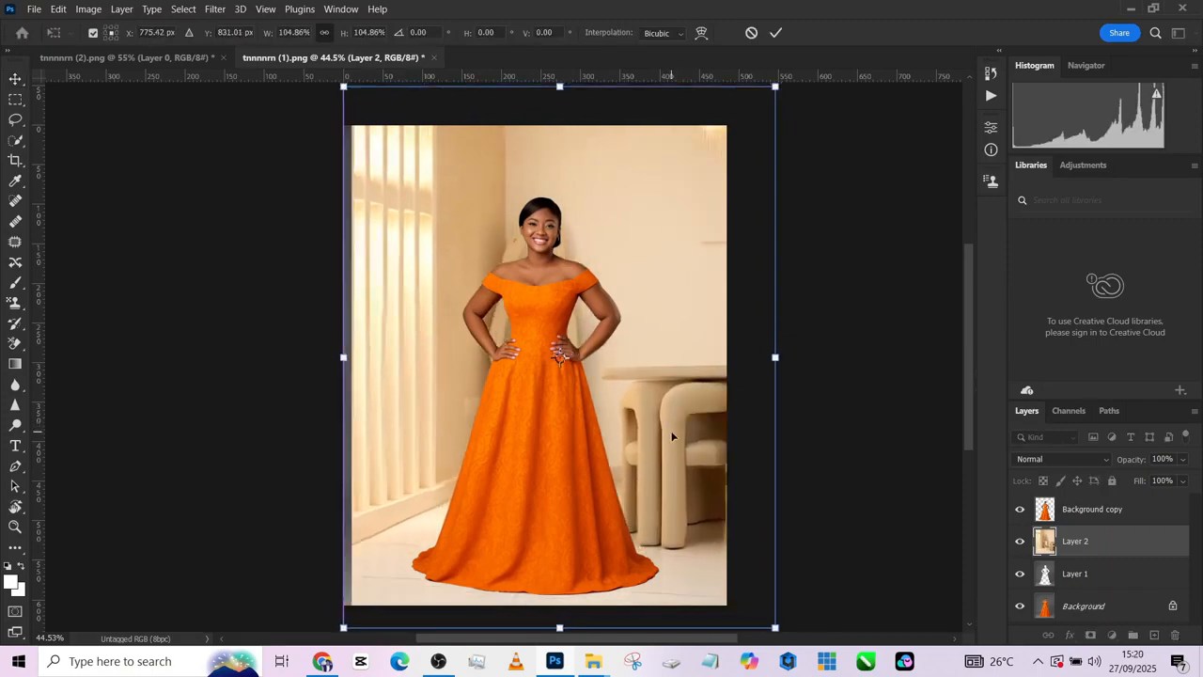
{"action": "key", "text": "Return"}
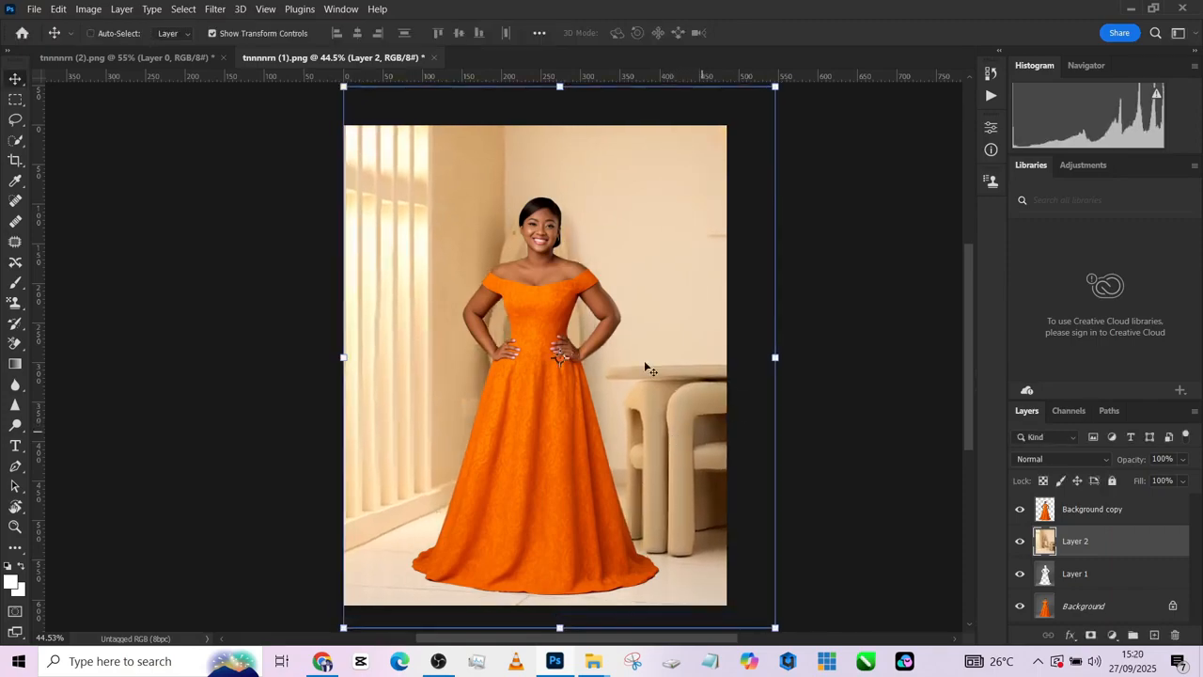
Scale the room layer down to about 89.45% so it just covers the canvas and brings the chandelier into the frame
{"action": "scroll", "coordinate": [653, 338], "scroll_direction": "down", "scroll_amount": 1}
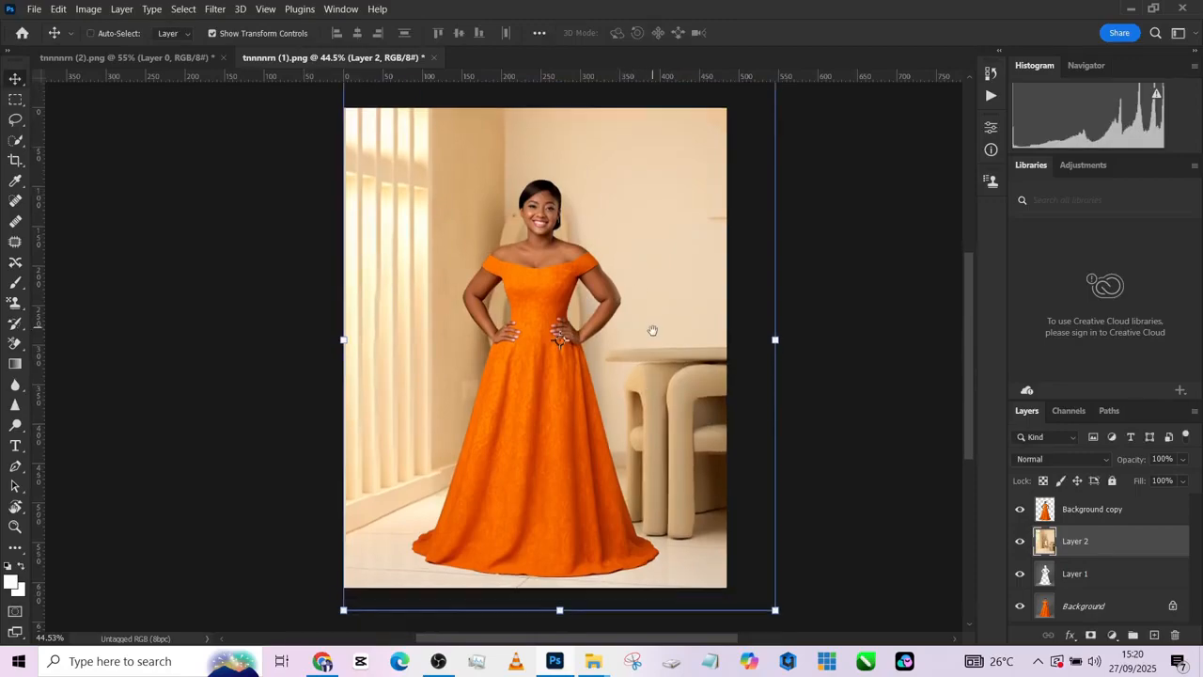
{"action": "scroll", "coordinate": [649, 363], "scroll_direction": "up", "scroll_amount": 2}
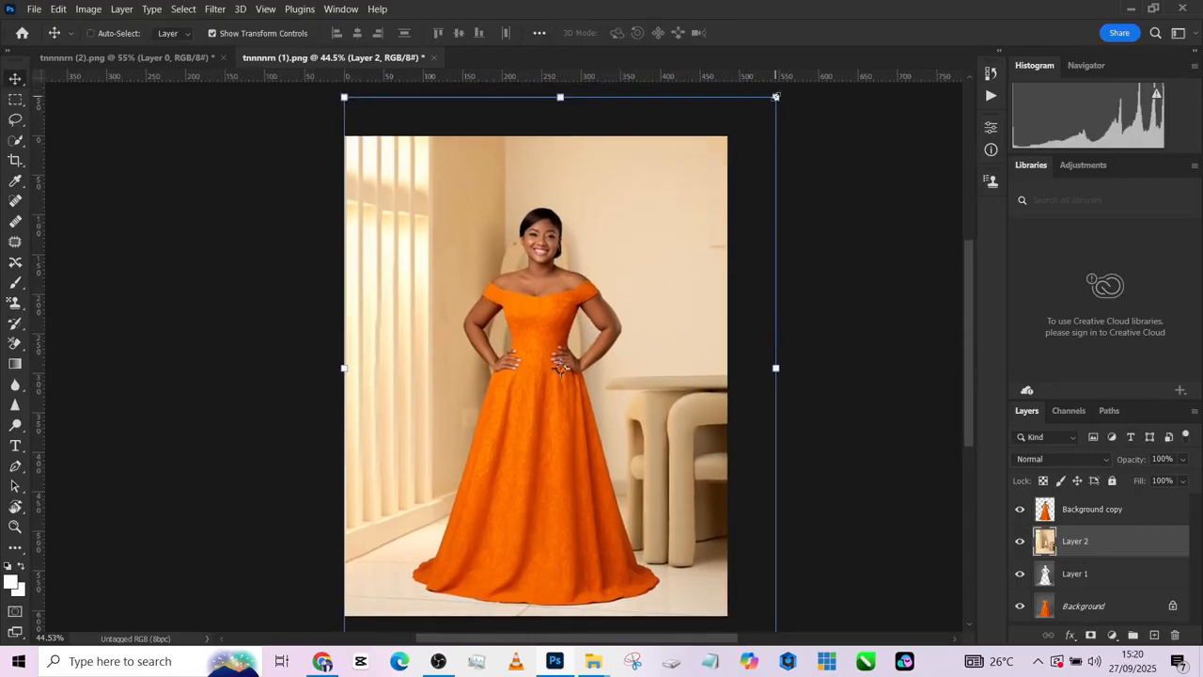
{"action": "left_click_drag", "start_coordinate": [775, 96], "coordinate": [744, 137]}
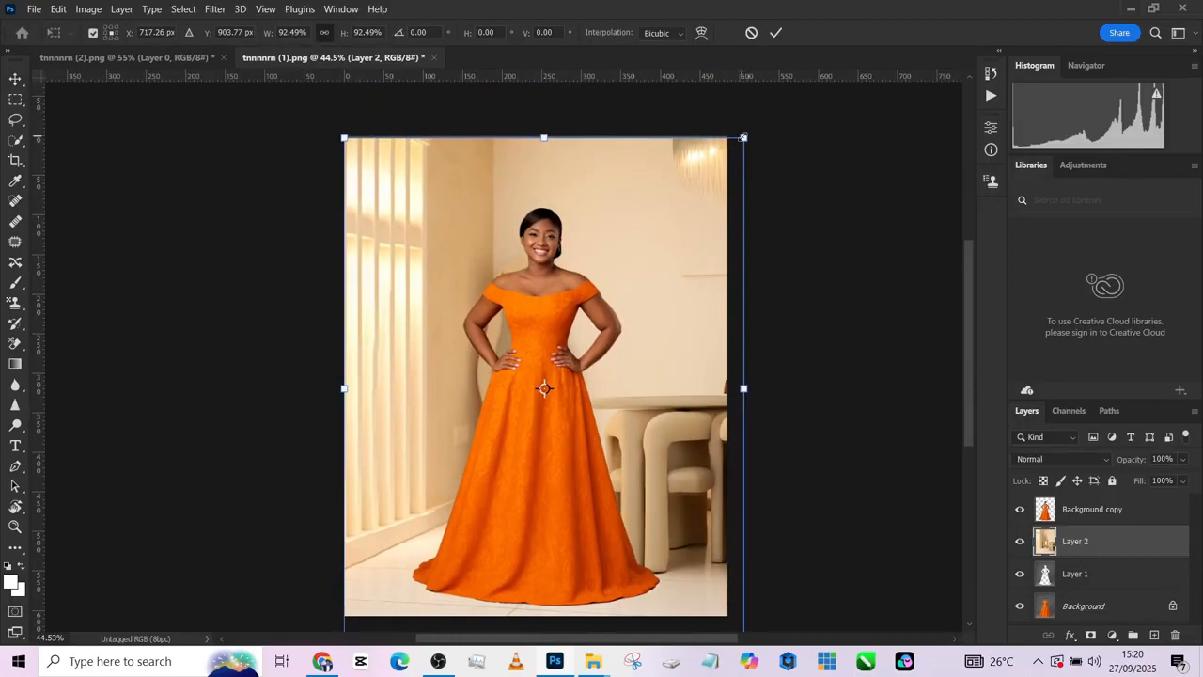
{"action": "left_click_drag", "start_coordinate": [671, 303], "coordinate": [690, 210]}
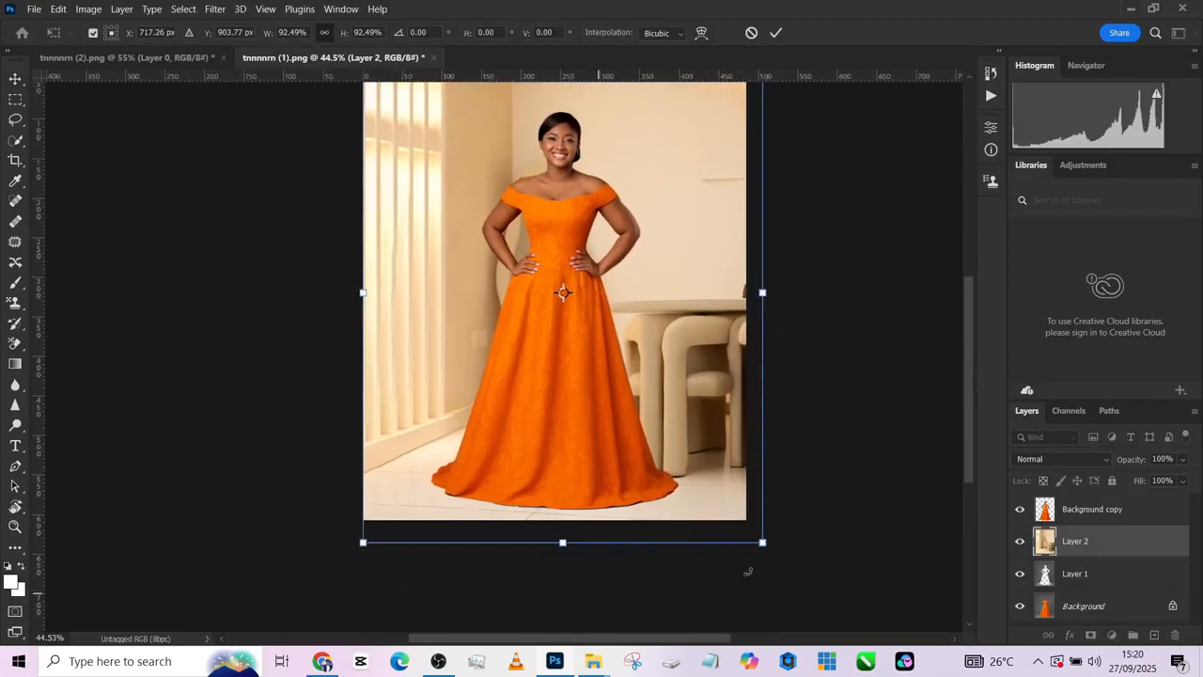
{"action": "left_click_drag", "start_coordinate": [763, 542], "coordinate": [749, 527]}
{"action": "left_click_drag", "start_coordinate": [667, 383], "coordinate": [676, 431]}
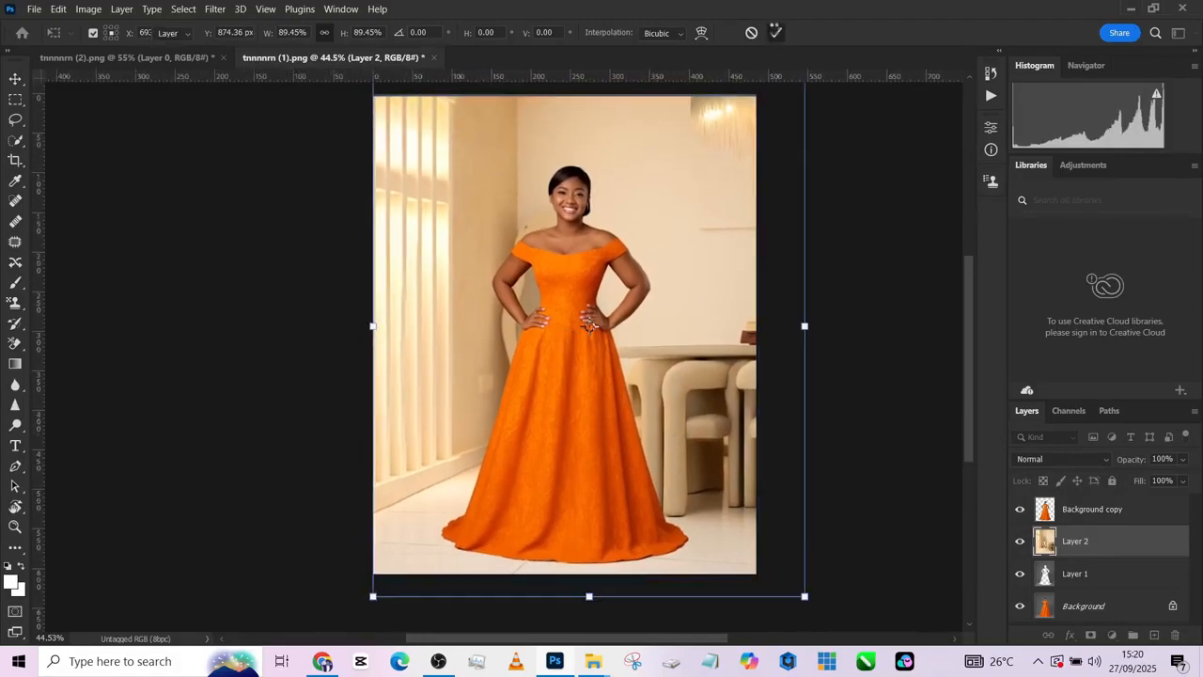
{"action": "left_click", "coordinate": [776, 32]}
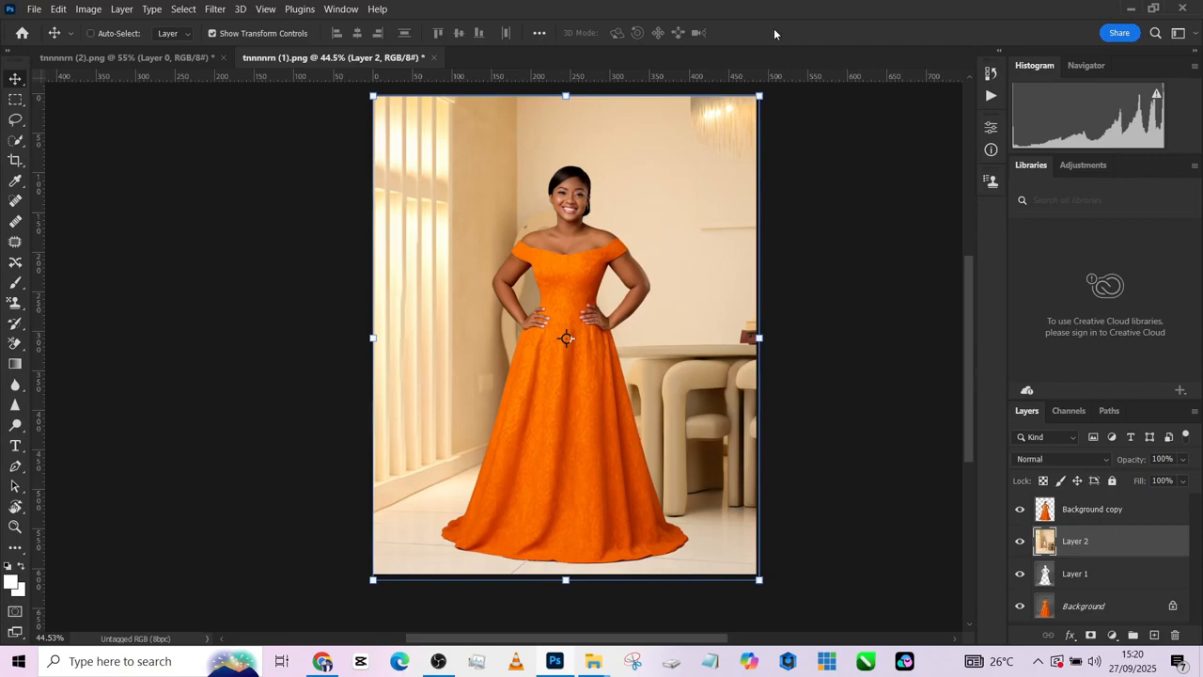
Add a Black & White adjustment layer above Background copy, and make Layer 2 active
{"action": "left_click", "coordinate": [1143, 509]}
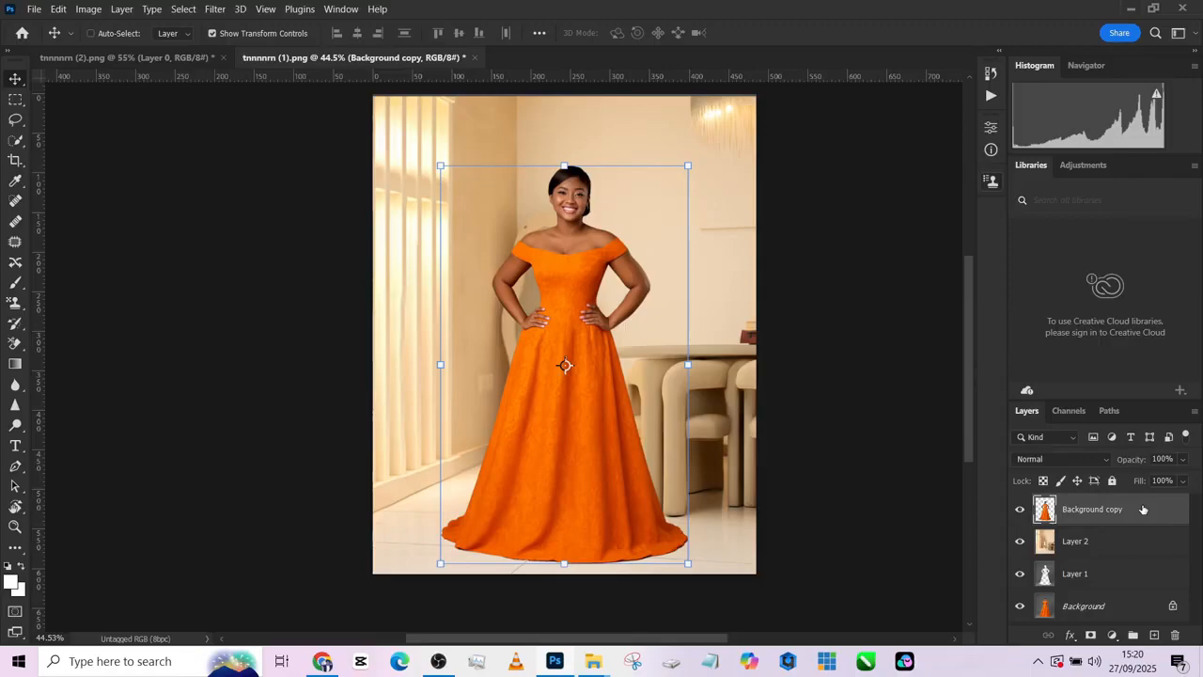
{"action": "left_click", "coordinate": [1114, 635]}
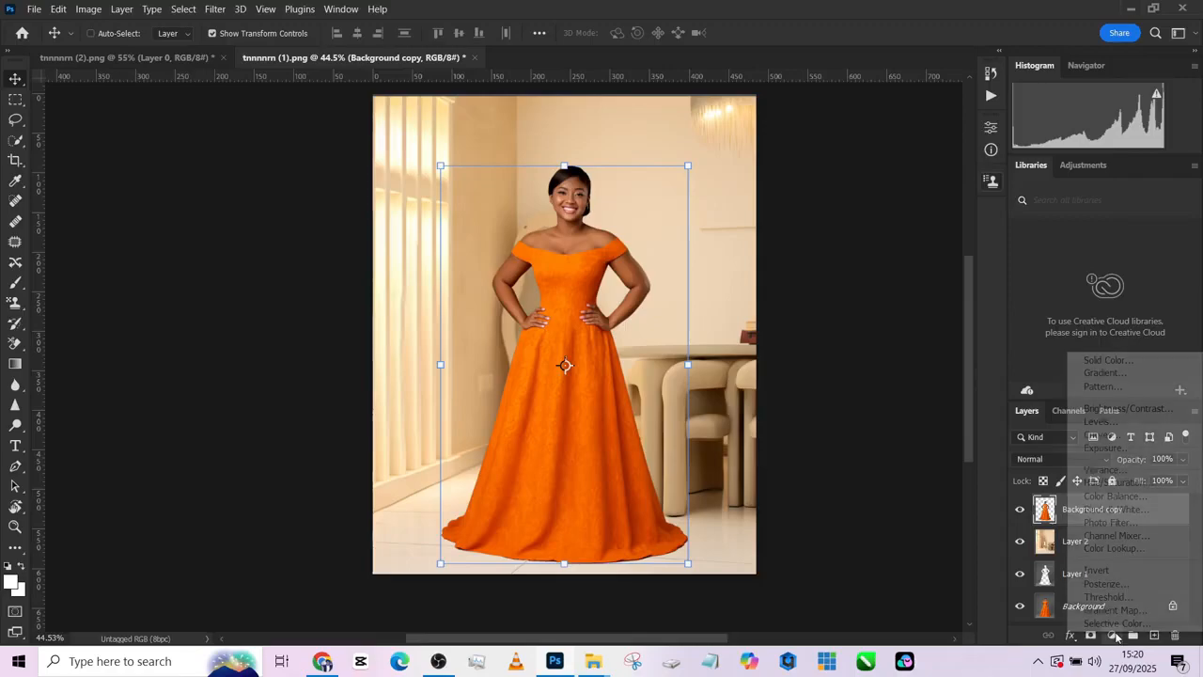
{"action": "left_click", "coordinate": [1117, 510]}
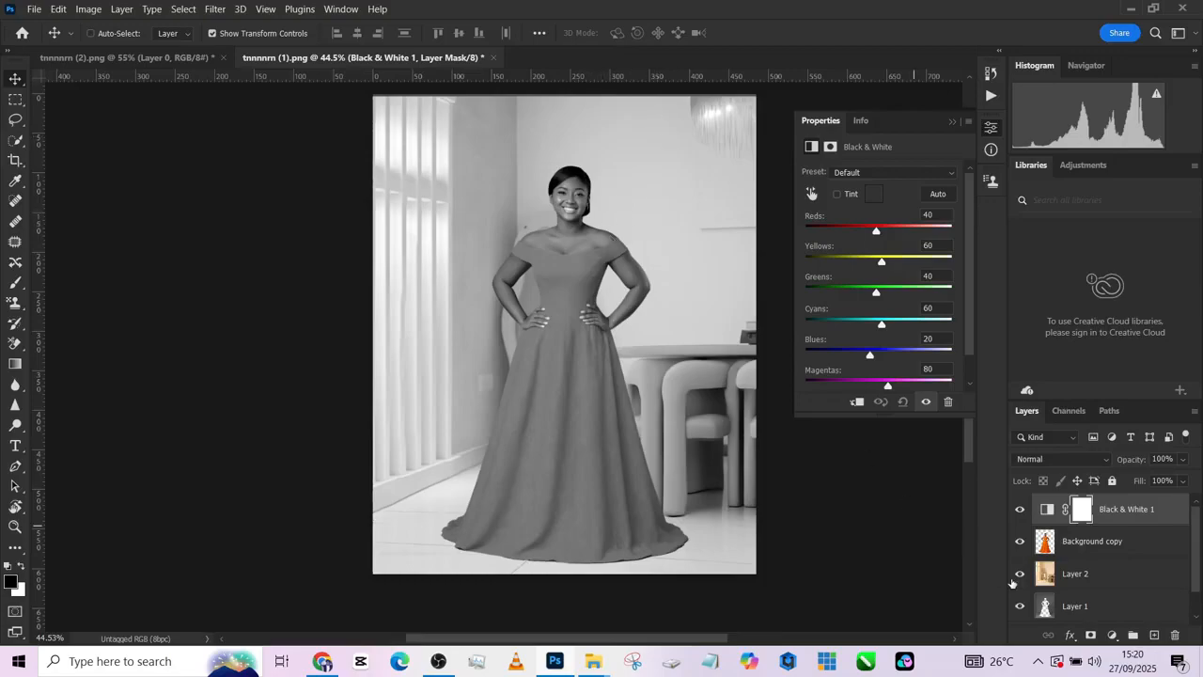
{"action": "left_click", "coordinate": [1094, 578]}
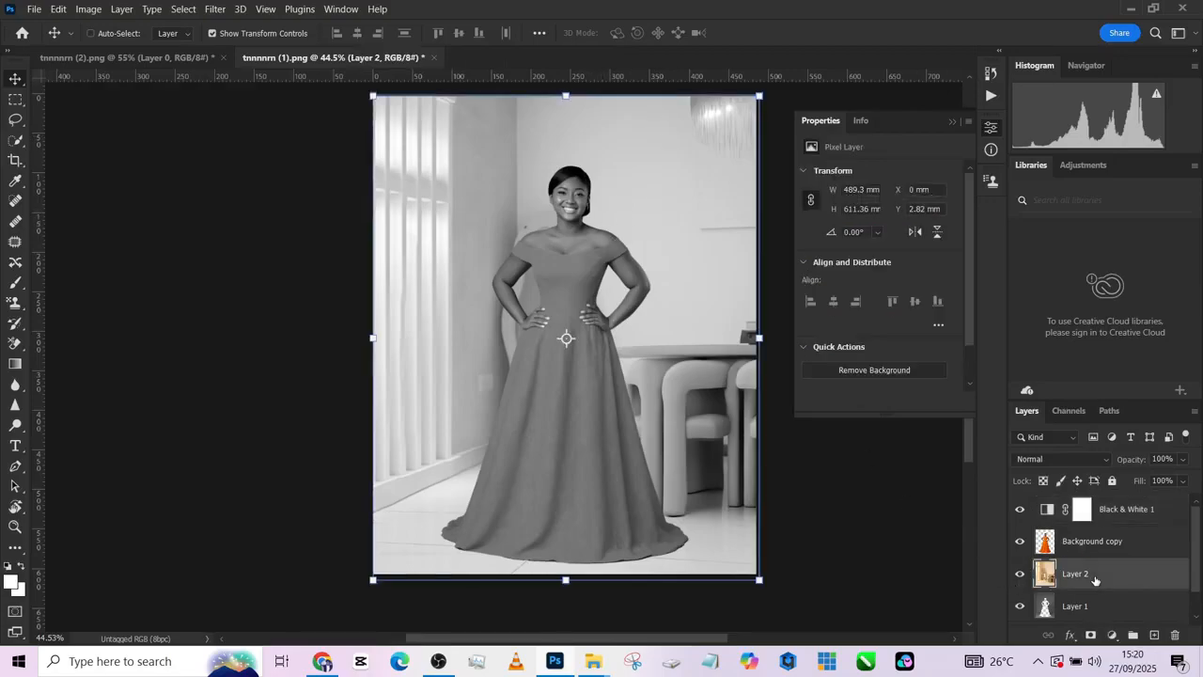
{"action": "key", "text": "ctrl+m"}
{"action": "left_click_drag", "start_coordinate": [616, 89], "coordinate": [905, 118]}
{"action": "left_click", "coordinate": [1108, 175]}
Darken the room with a Curves adjustment layer above Layer 2, input 149 to output 92, and hide the Black & White layer
{"action": "left_click", "coordinate": [1112, 635]}
{"action": "left_click", "coordinate": [1102, 440]}
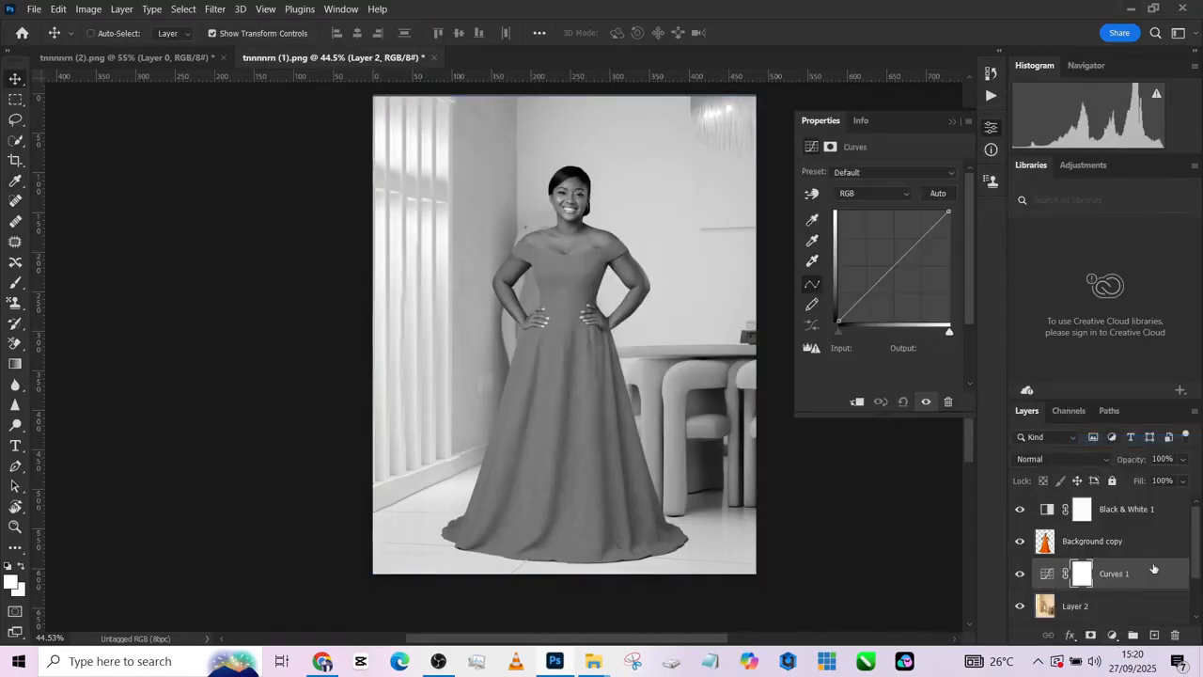
{"action": "left_click_drag", "start_coordinate": [891, 270], "coordinate": [902, 283]}
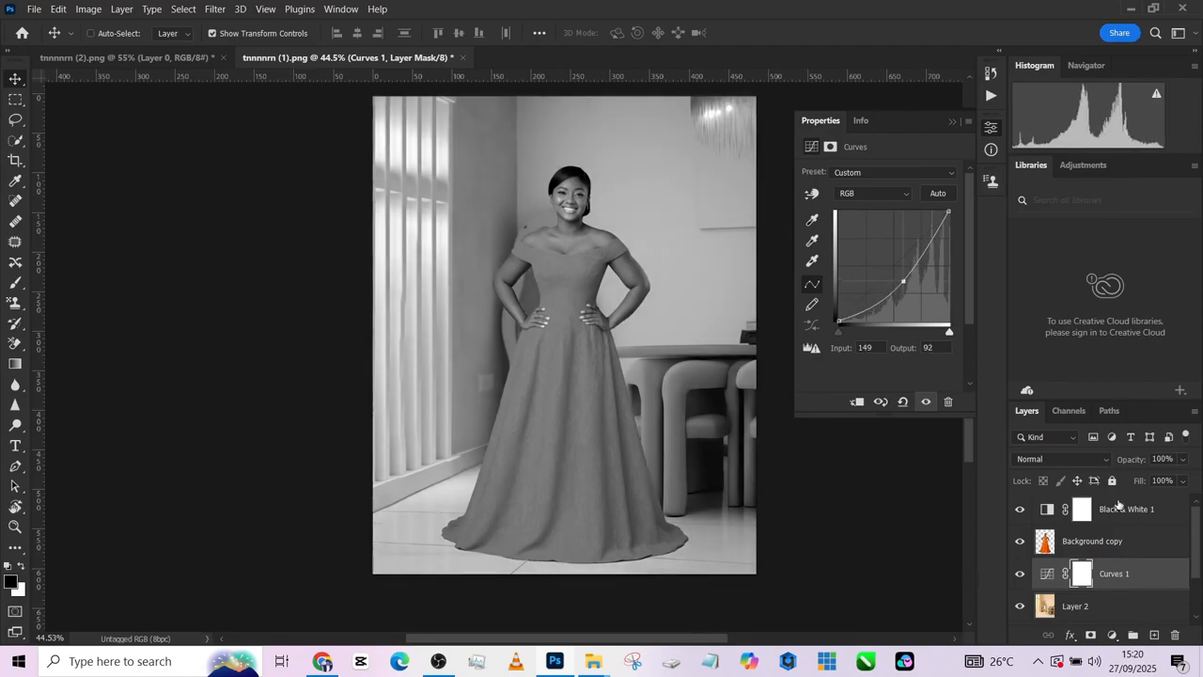
{"action": "left_click", "coordinate": [1019, 513]}
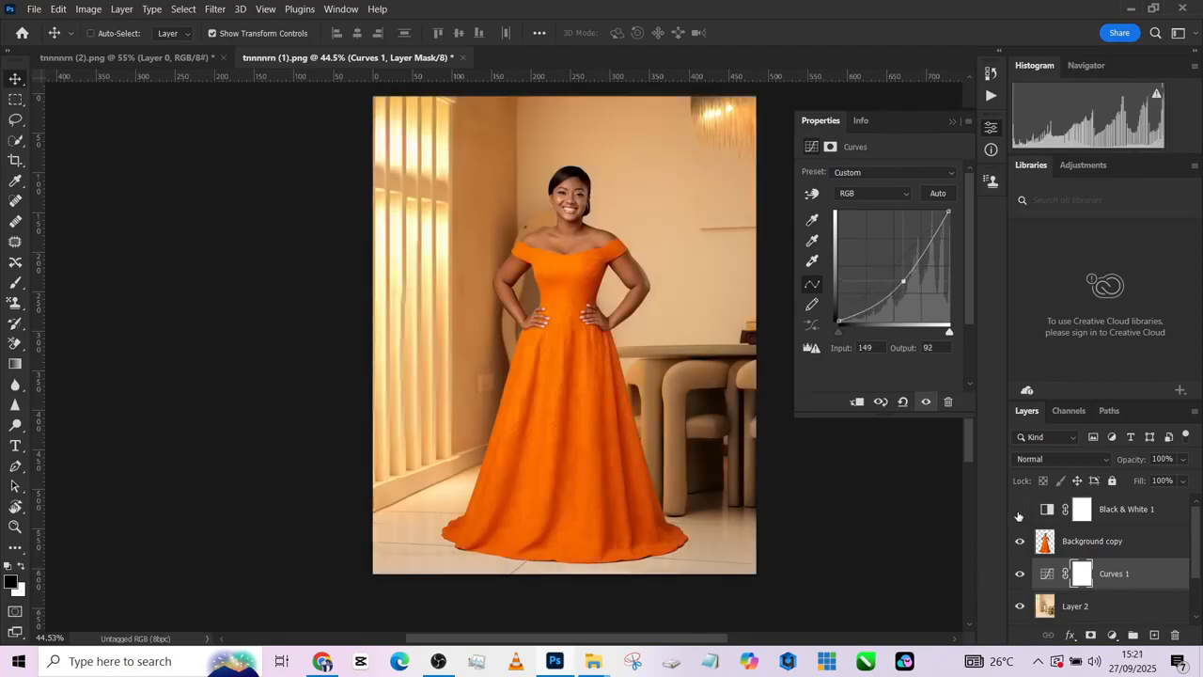
{"action": "left_click", "coordinate": [948, 121]}
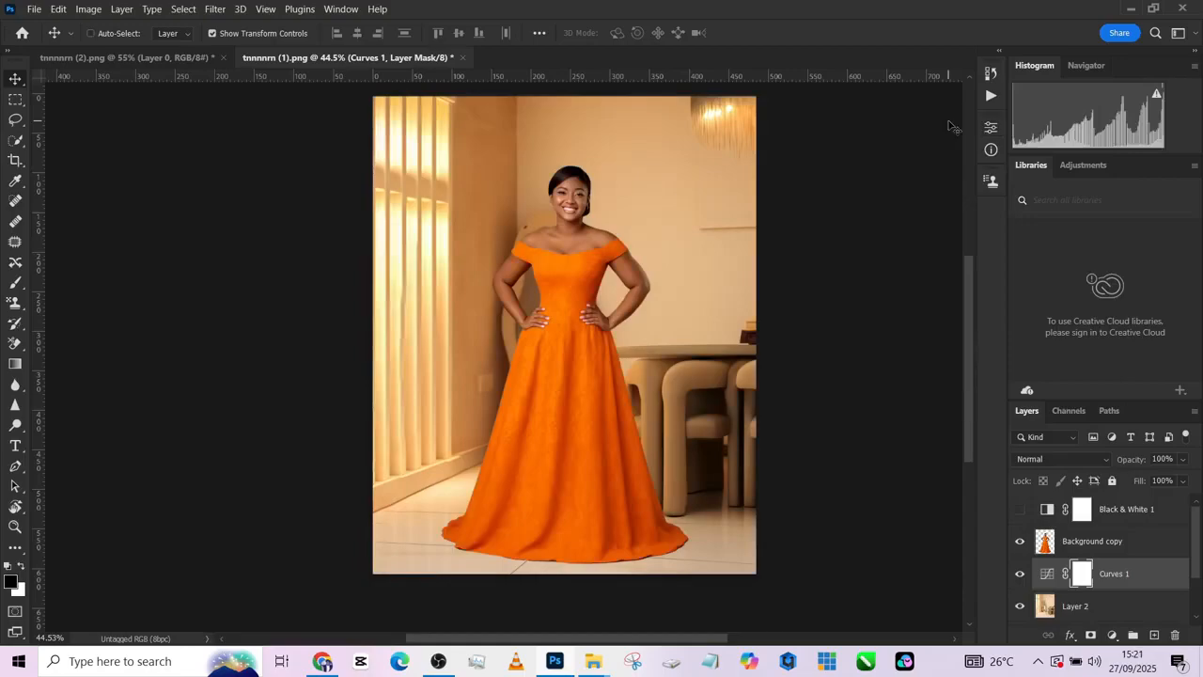
Compare the image with and without the Curves 1 adjustment, and examine the dress hem against the floor up close
{"action": "left_click", "coordinate": [1019, 574]}
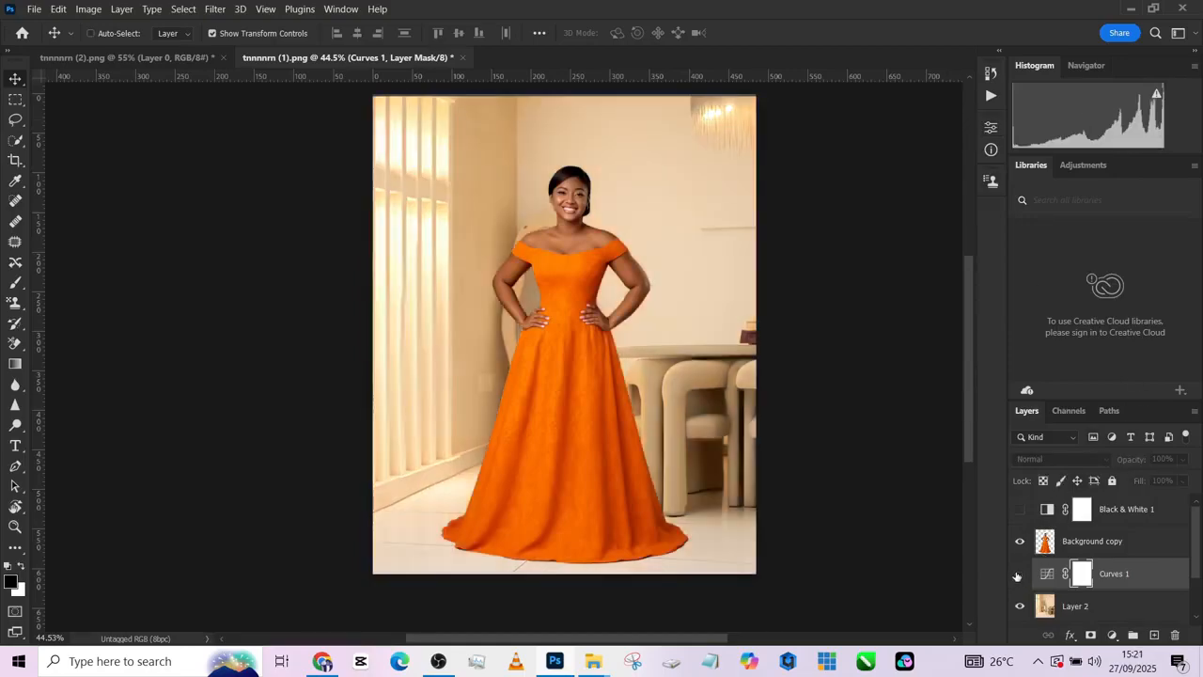
{"action": "left_click", "coordinate": [1019, 574]}
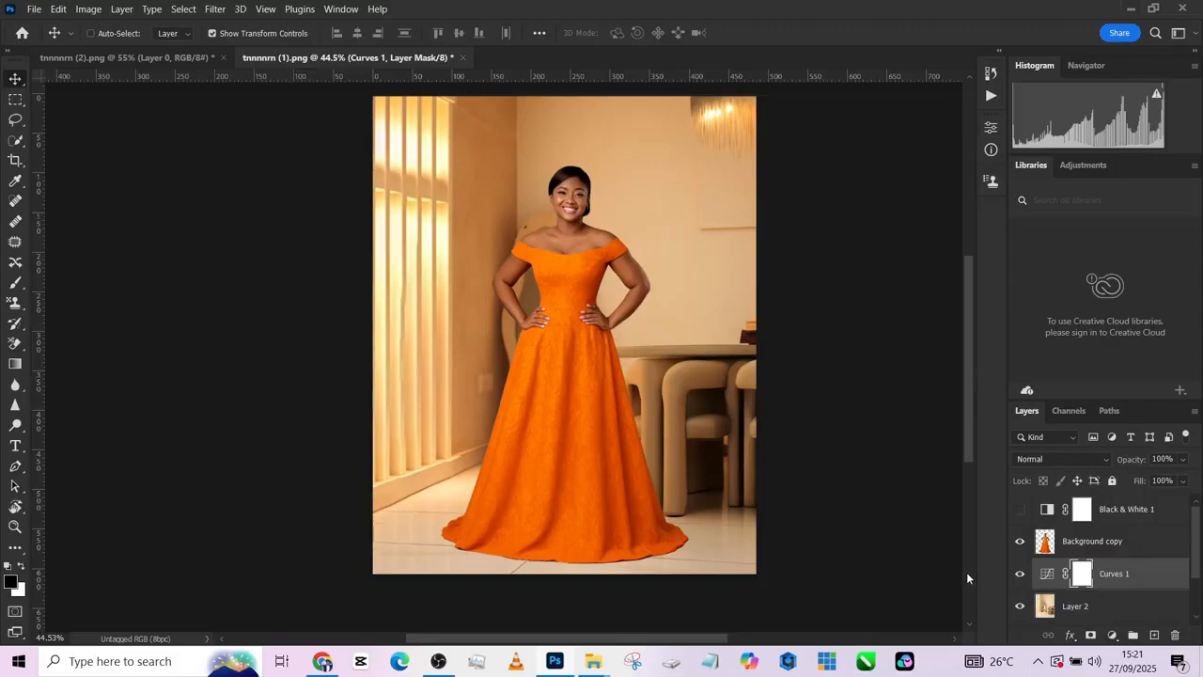
{"action": "scroll", "coordinate": [771, 564], "scroll_direction": "up", "scroll_amount": 8}
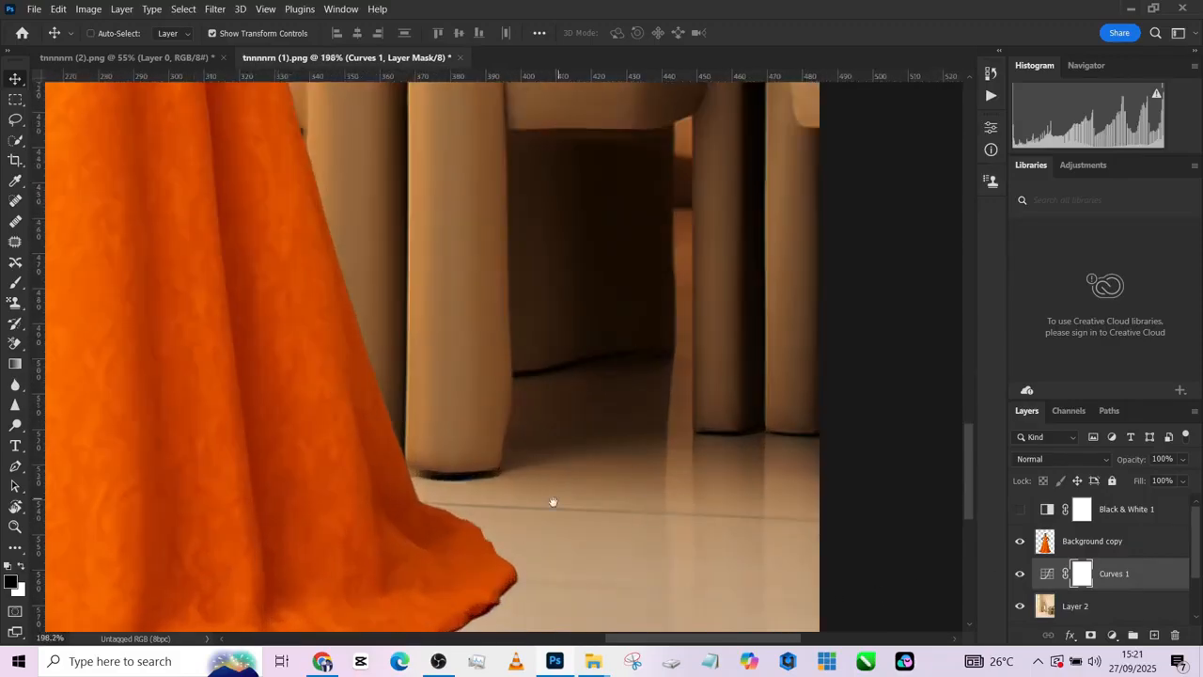
{"action": "left_click_drag", "start_coordinate": [620, 445], "coordinate": [954, 212]}
{"action": "left_click_drag", "start_coordinate": [155, 559], "coordinate": [548, 248]}
{"action": "scroll", "coordinate": [511, 424], "scroll_direction": "down", "scroll_amount": 8}
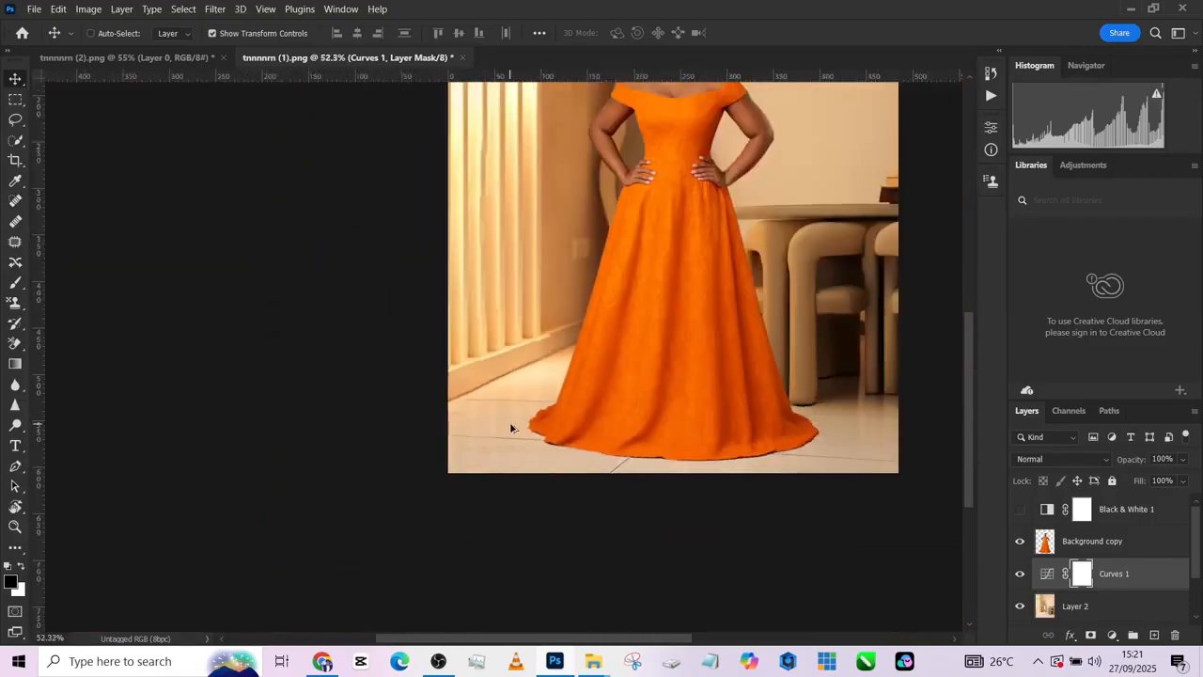
{"action": "left_click_drag", "start_coordinate": [637, 376], "coordinate": [502, 518]}
{"action": "scroll", "coordinate": [432, 324], "scroll_direction": "down", "scroll_amount": 1}
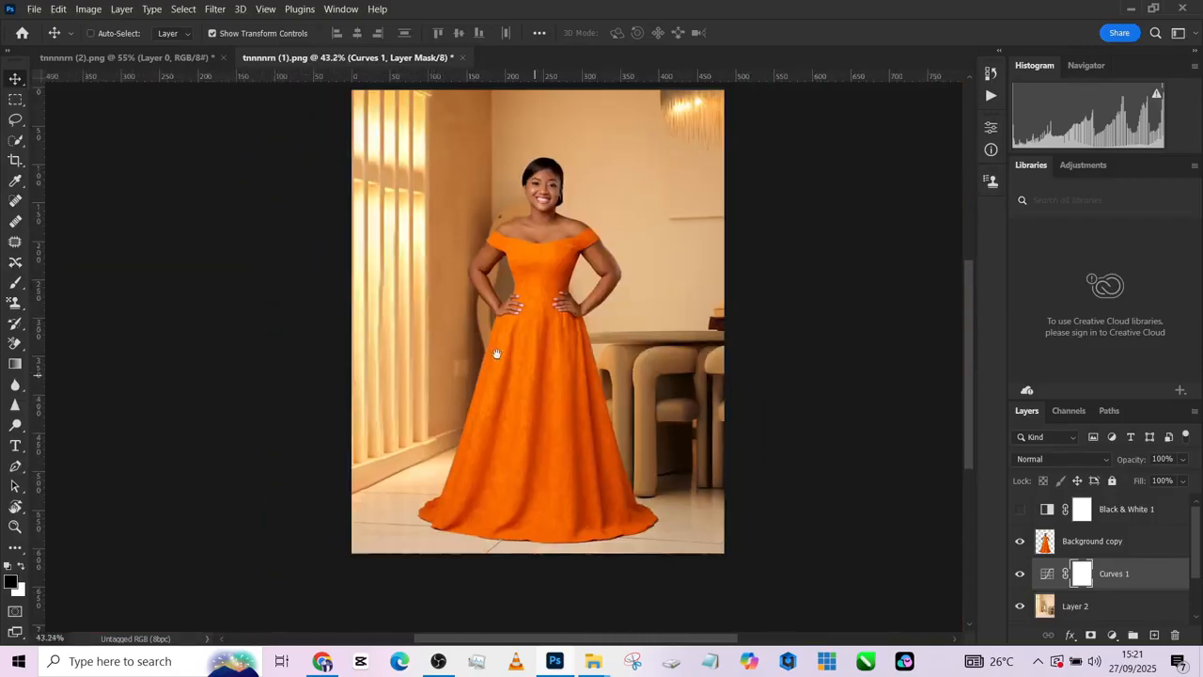
{"action": "left_click_drag", "start_coordinate": [465, 336], "coordinate": [401, 352]}
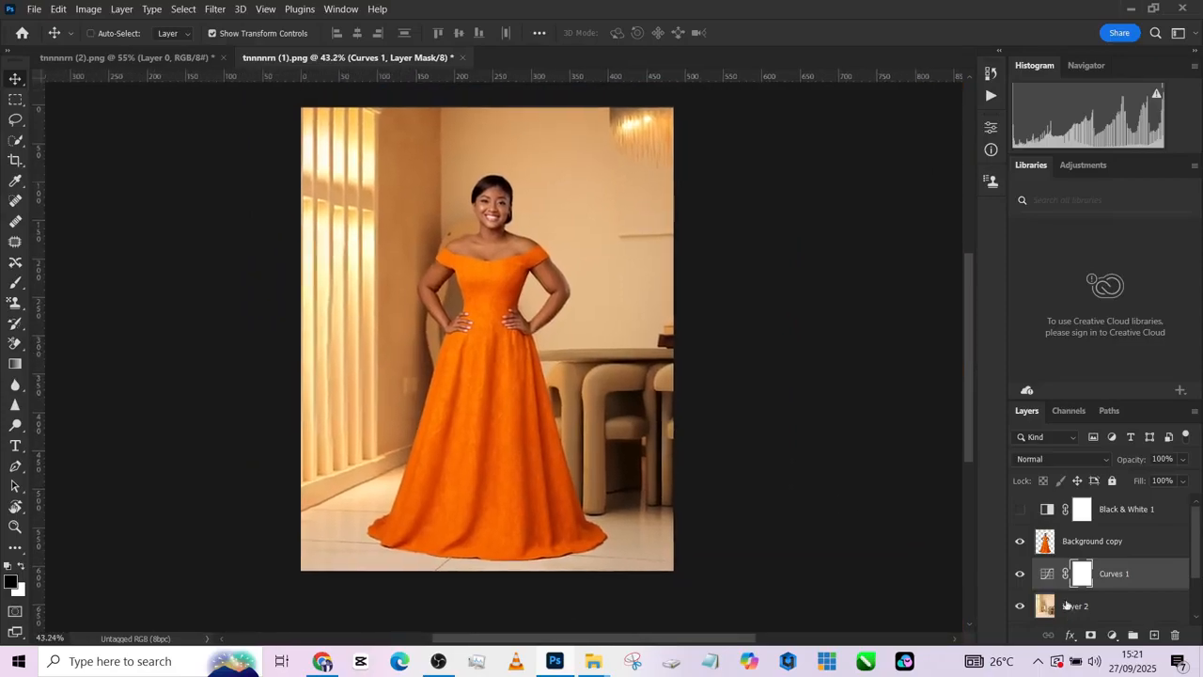
Duplicate the cut-out woman on Background copy and flip the lower copy vertically
{"action": "left_click", "coordinate": [1108, 538]}
{"action": "key", "text": "ctrl+j"}
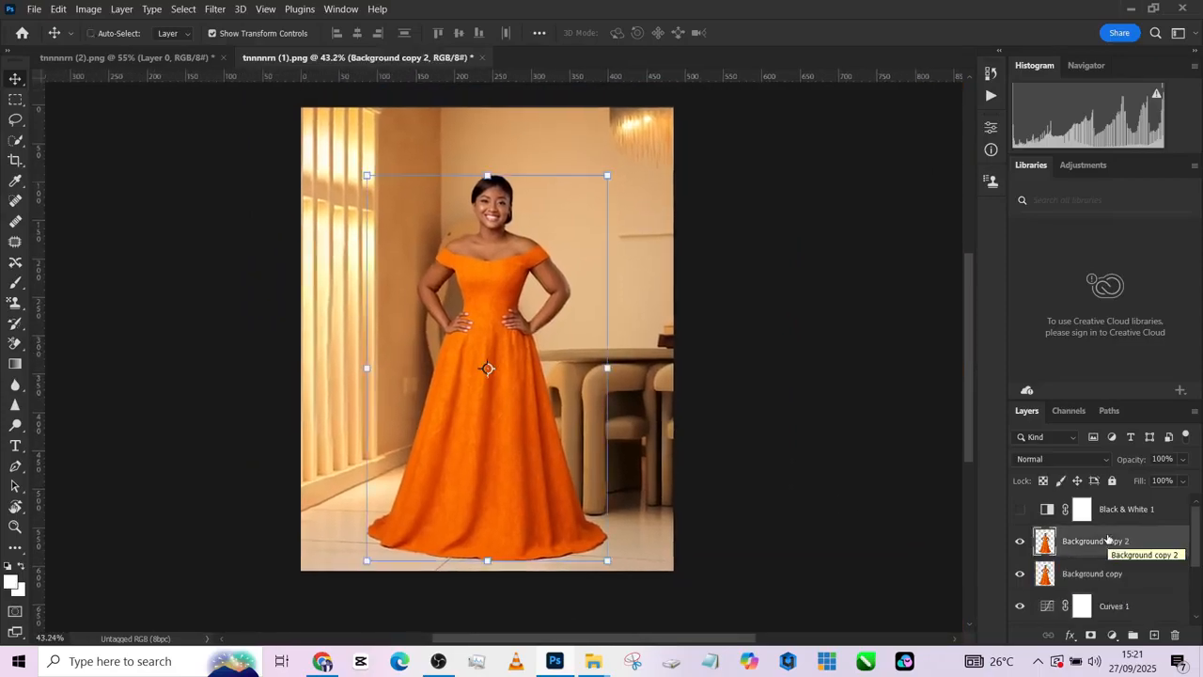
{"action": "left_click", "coordinate": [1112, 578]}
{"action": "key", "text": "ctrl+t"}
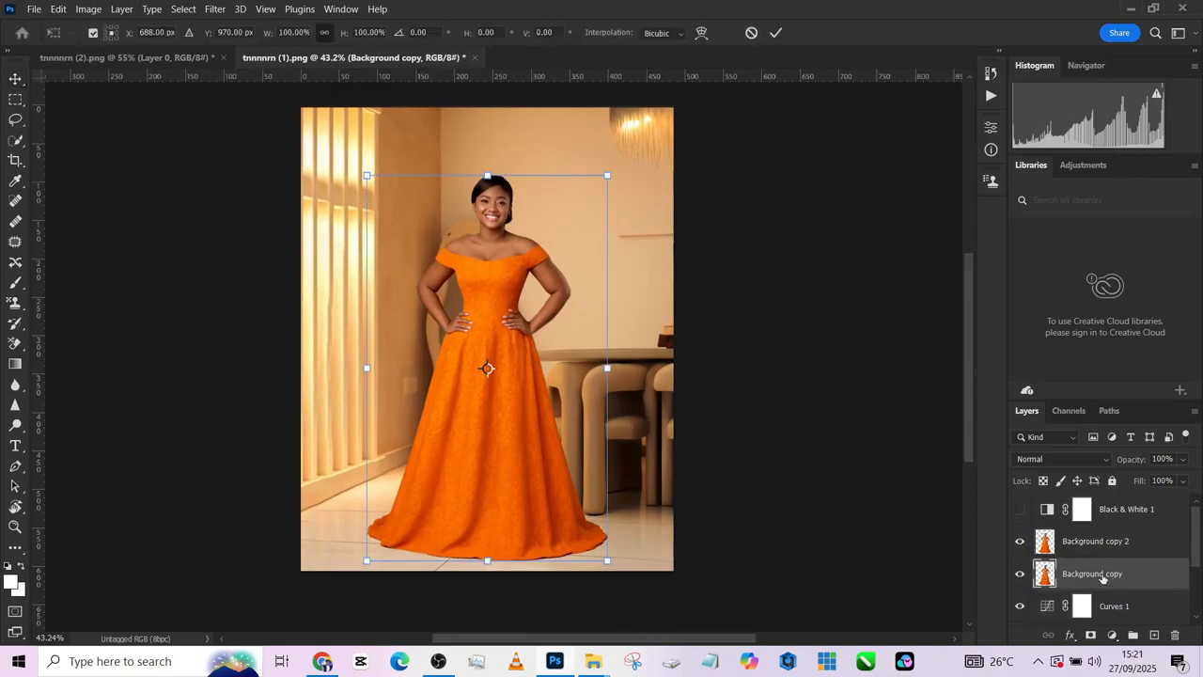
{"action": "right_click", "coordinate": [562, 336]}
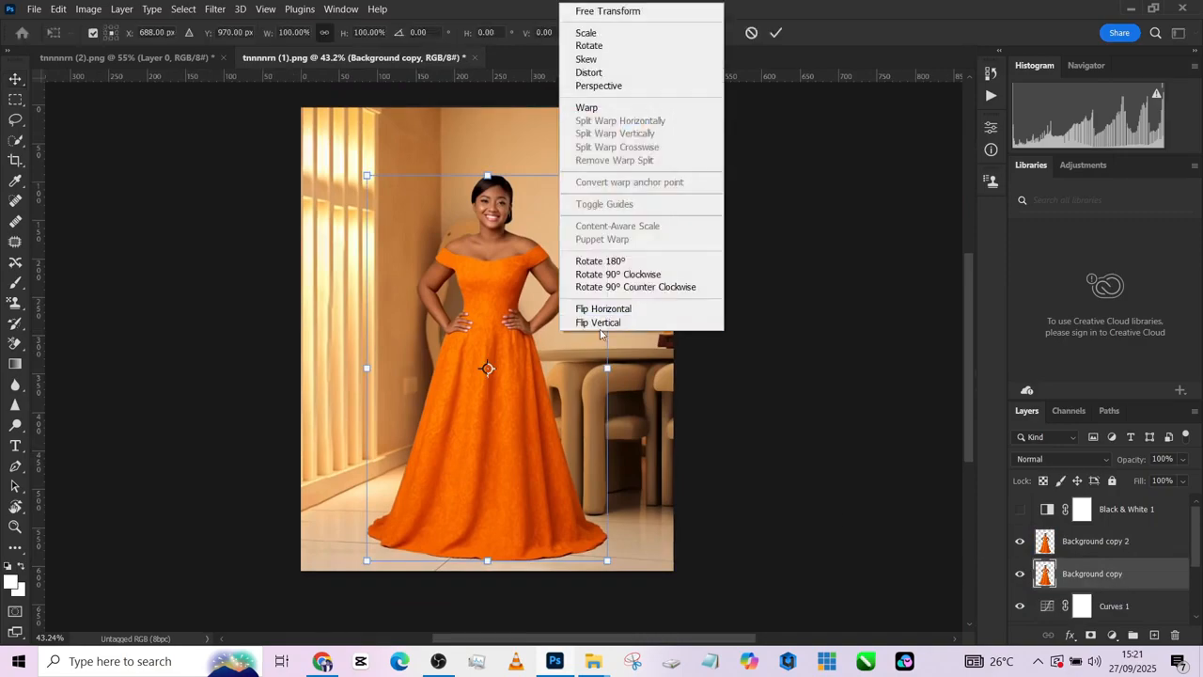
{"action": "left_click", "coordinate": [600, 325]}
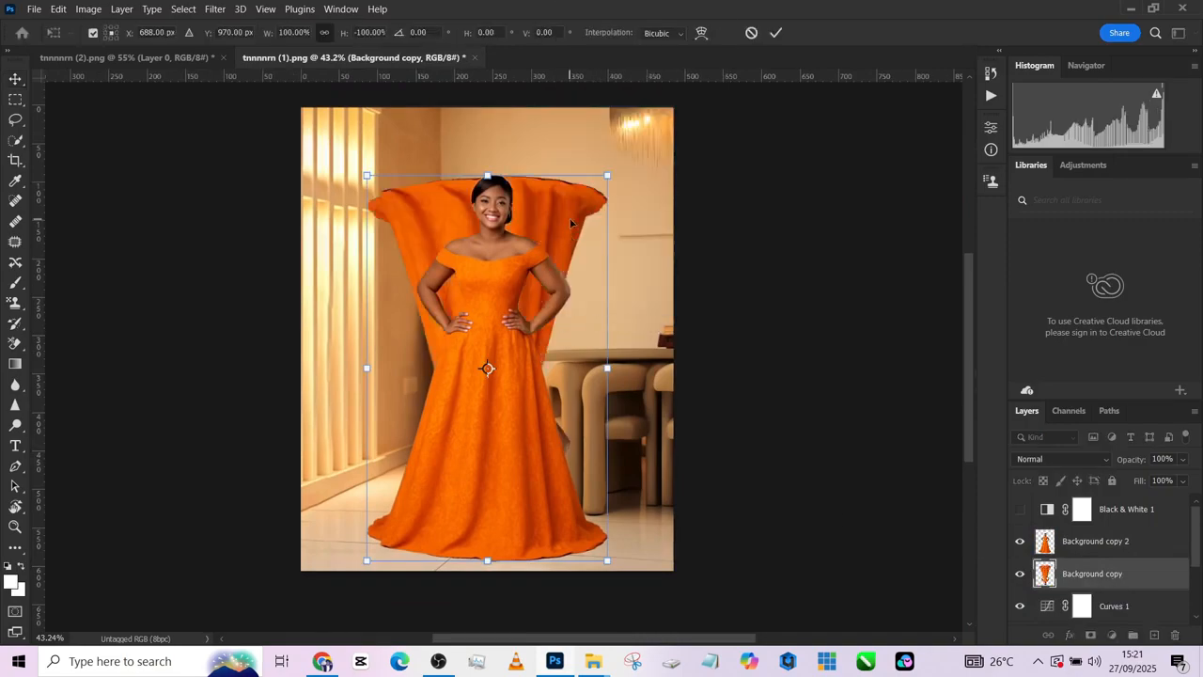
Move the vertically flipped copy straight down so its hem sits just beneath the dress as a floor reflection
{"action": "scroll", "coordinate": [570, 236], "scroll_direction": "down", "scroll_amount": 2}
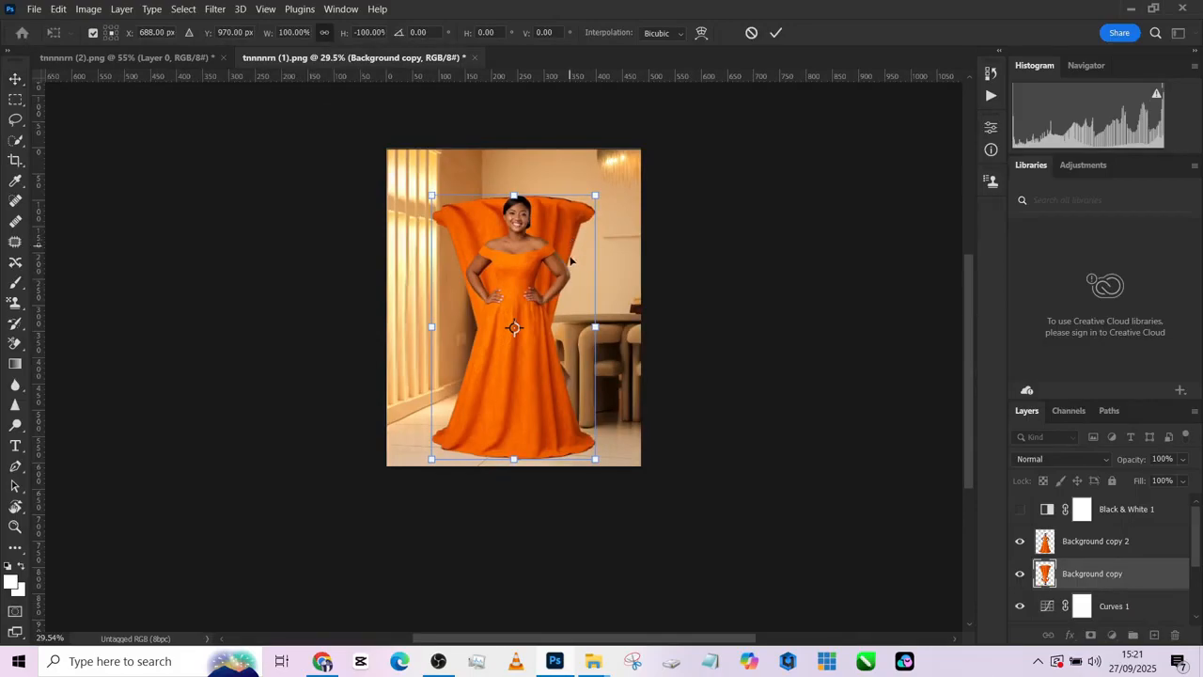
{"action": "left_click_drag", "start_coordinate": [573, 321], "coordinate": [581, 538]}
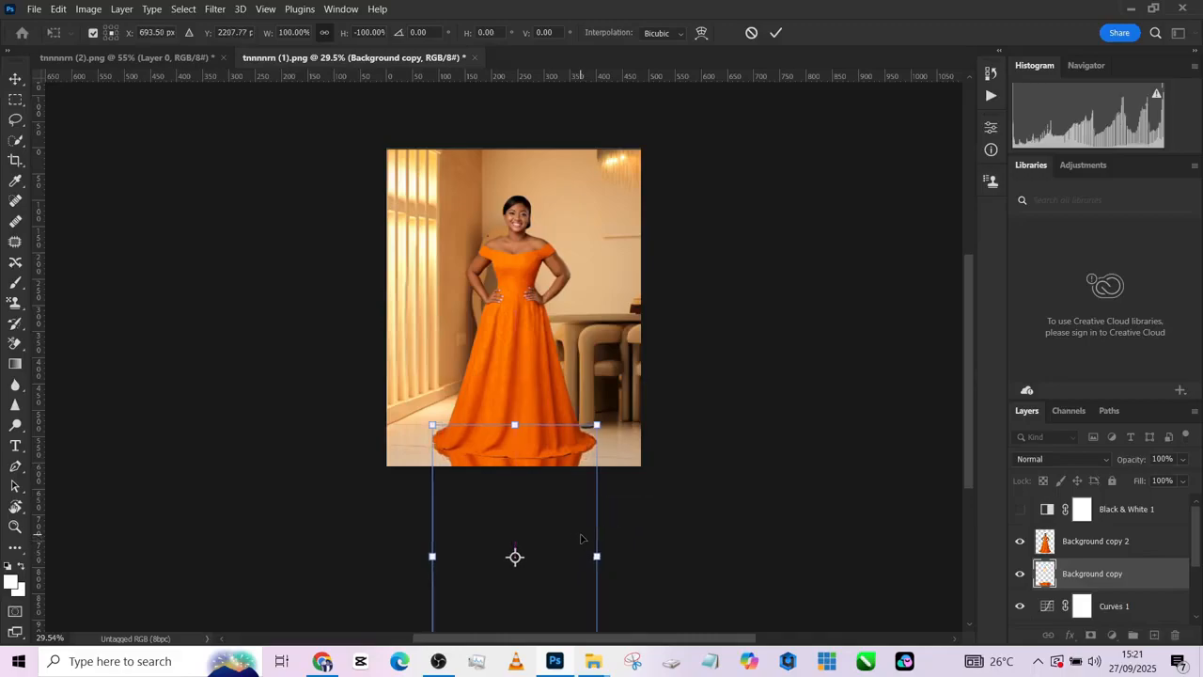
{"action": "key", "text": "Return"}
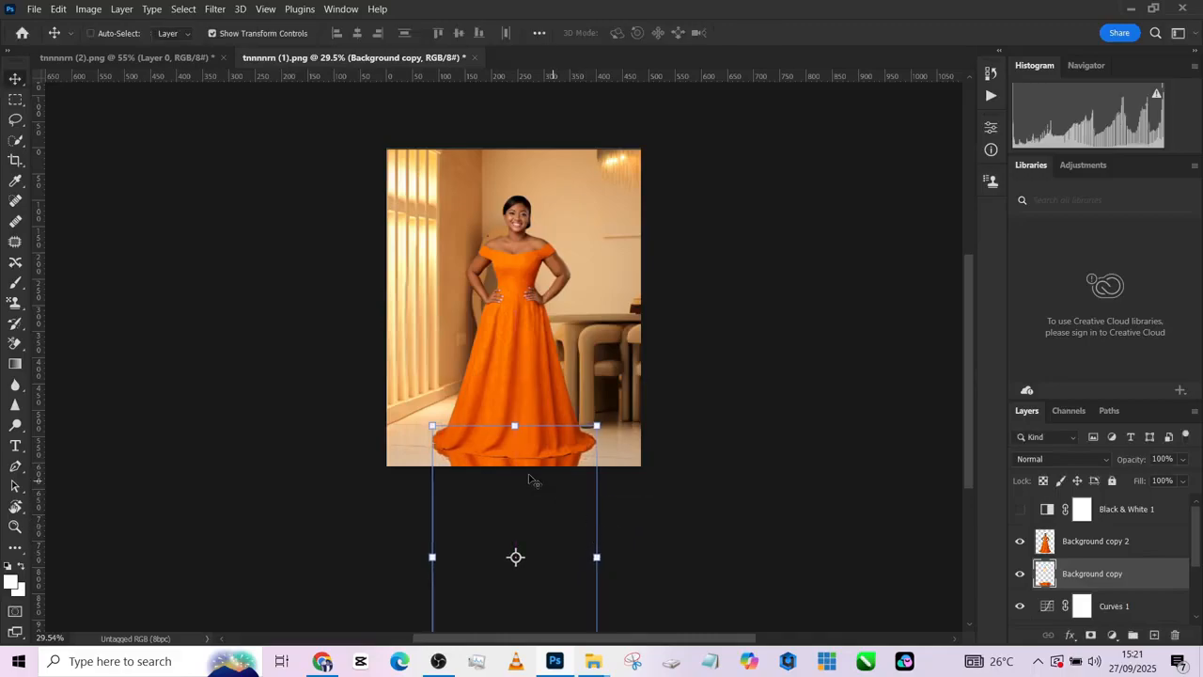
{"action": "scroll", "coordinate": [528, 478], "scroll_direction": "up", "scroll_amount": 3}
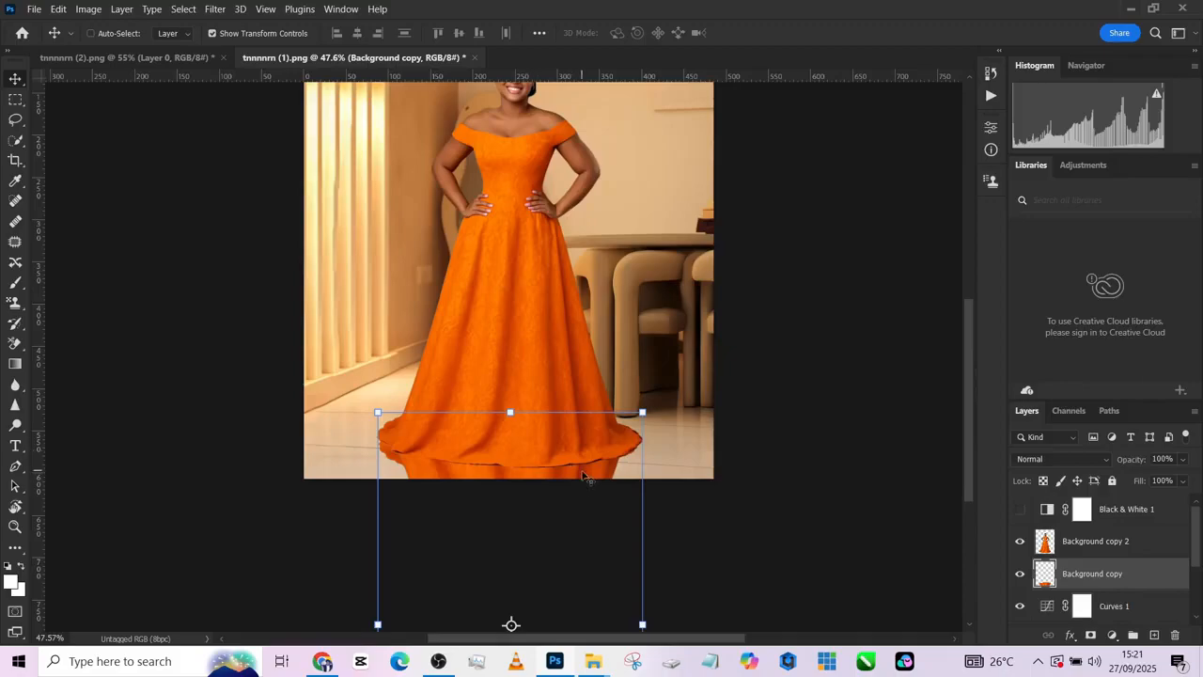
{"action": "left_click_drag", "start_coordinate": [587, 486], "coordinate": [583, 512]}
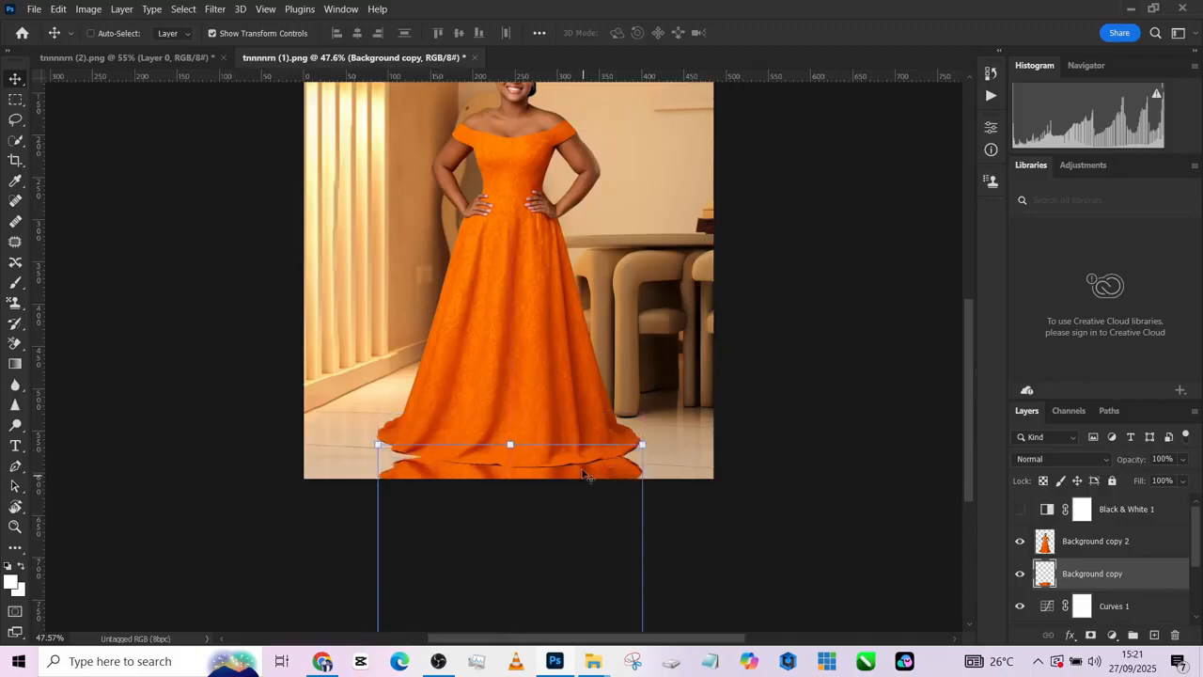
Flip the reflection copy horizontally and raise it until it tucks under the hem of the dress
{"action": "key", "text": "ctrl+t"}
{"action": "right_click", "coordinate": [572, 452]}
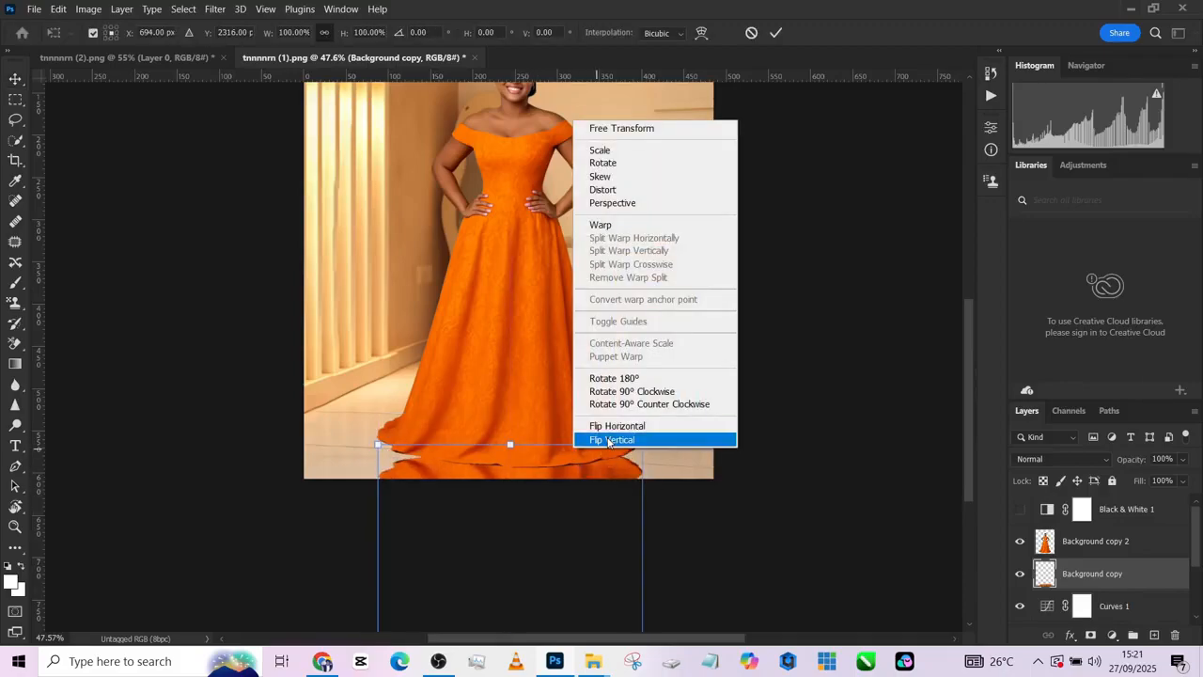
{"action": "left_click", "coordinate": [611, 428]}
{"action": "left_click_drag", "start_coordinate": [562, 484], "coordinate": [559, 453]}
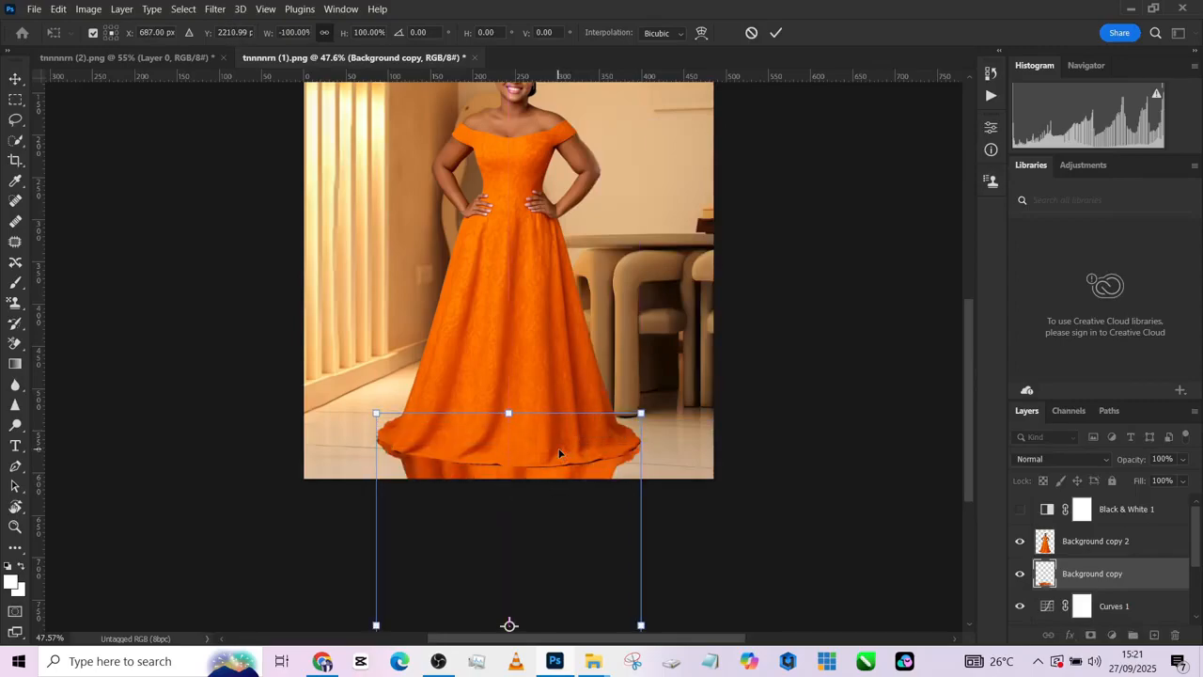
{"action": "key", "text": "Return"}
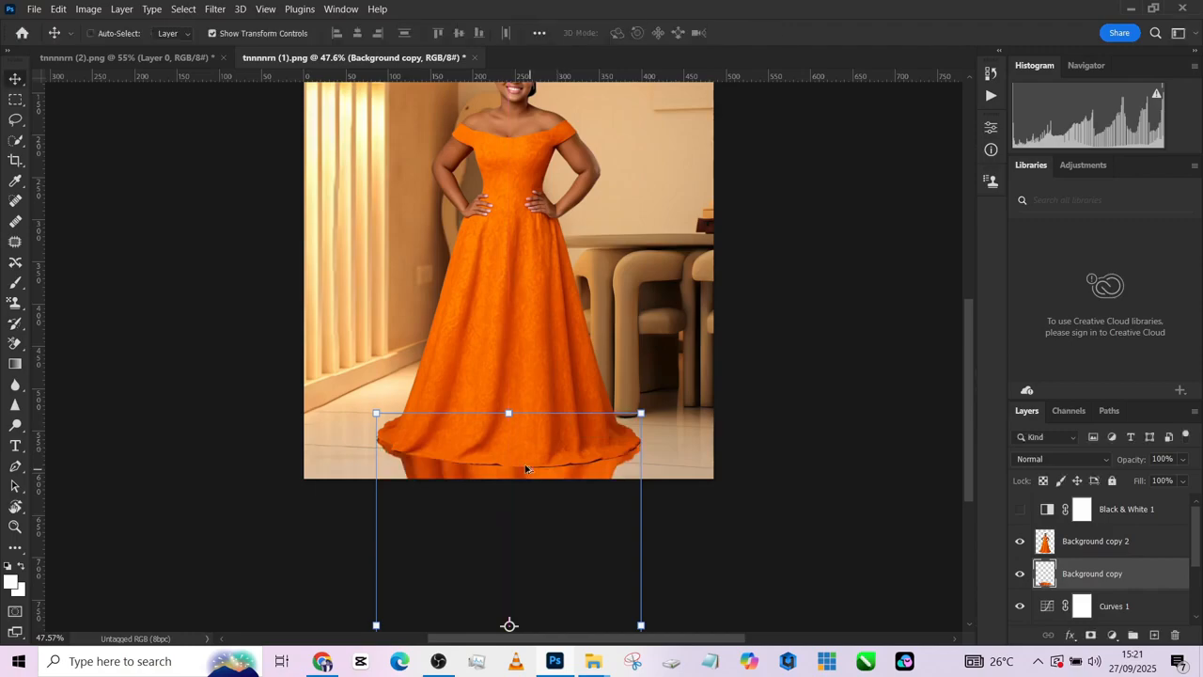
Set the blend mode of the flipped reflection layer, Background copy, to Soft Light
{"action": "scroll", "coordinate": [527, 467], "scroll_direction": "down", "scroll_amount": 1}
{"action": "left_click", "coordinate": [1095, 462]}
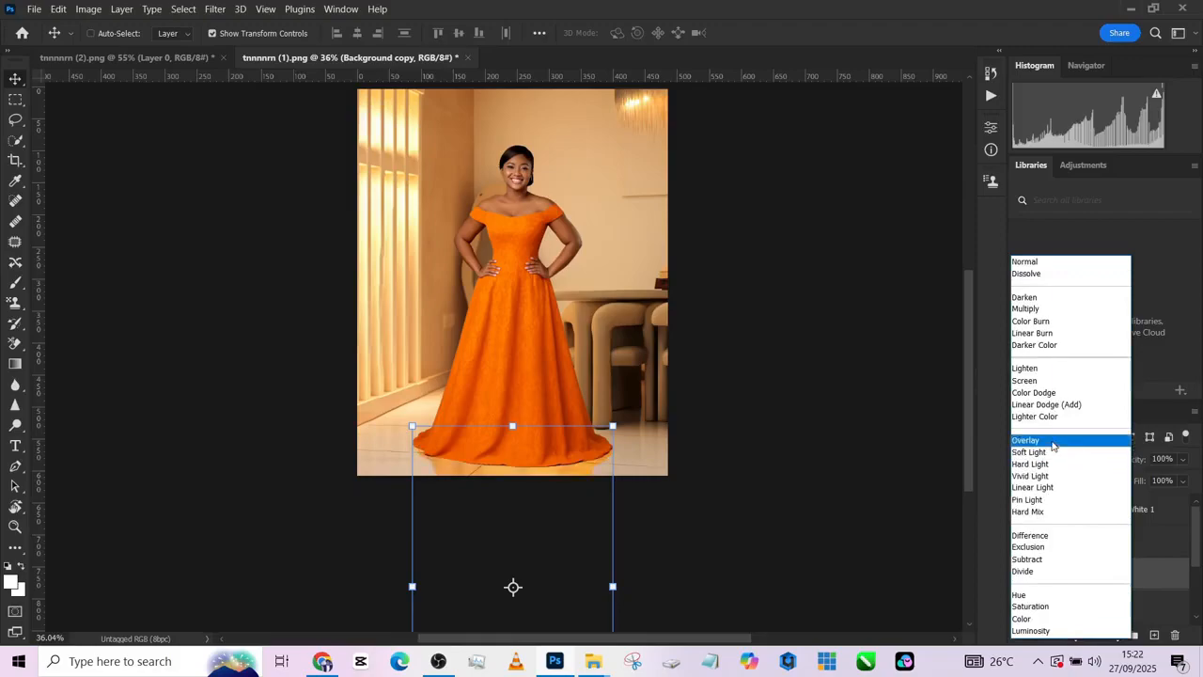
{"action": "left_click", "coordinate": [1053, 441]}
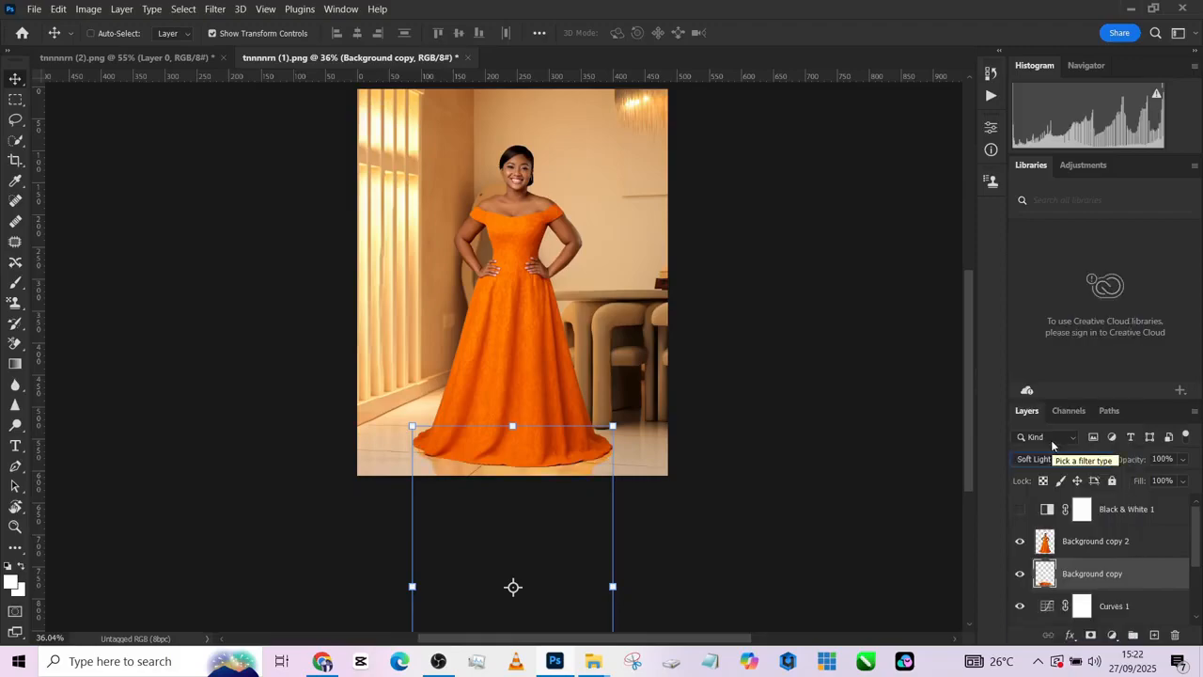
{"action": "key", "text": "Down"}
{"action": "scroll", "coordinate": [568, 475], "scroll_direction": "up", "scroll_amount": 4}
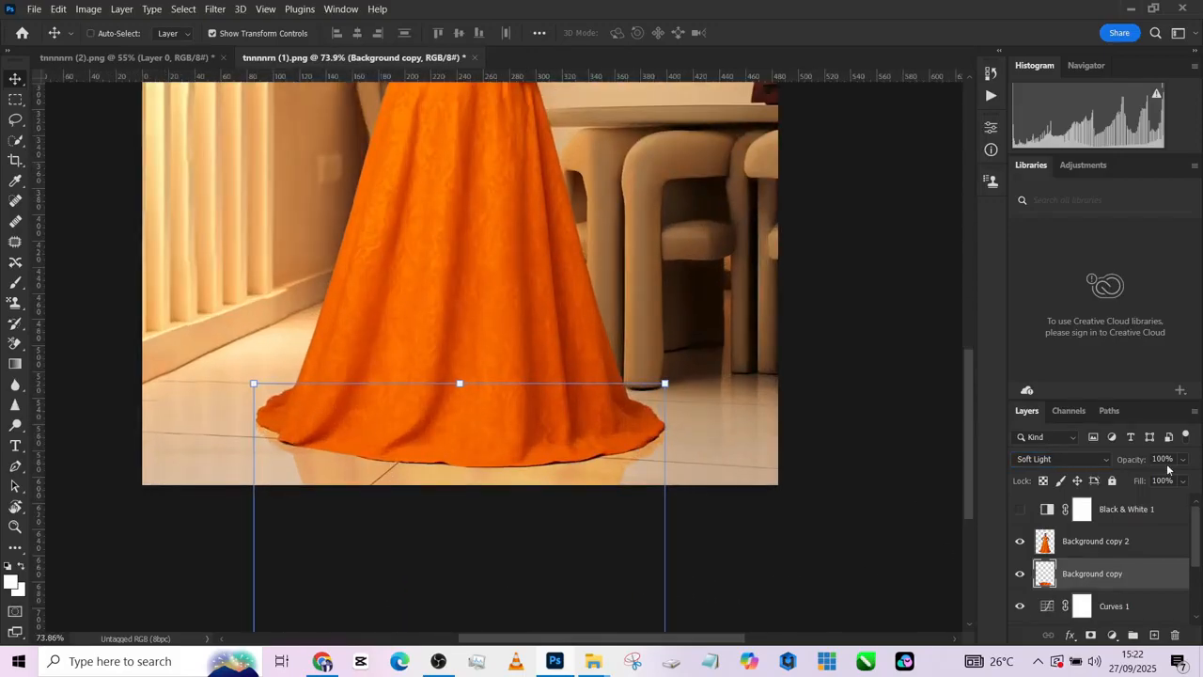
Reduce the reflection layer's saturation to -38 with Hue/Saturation and lower its layer opacity to 60%
{"action": "key", "text": "ctrl+u"}
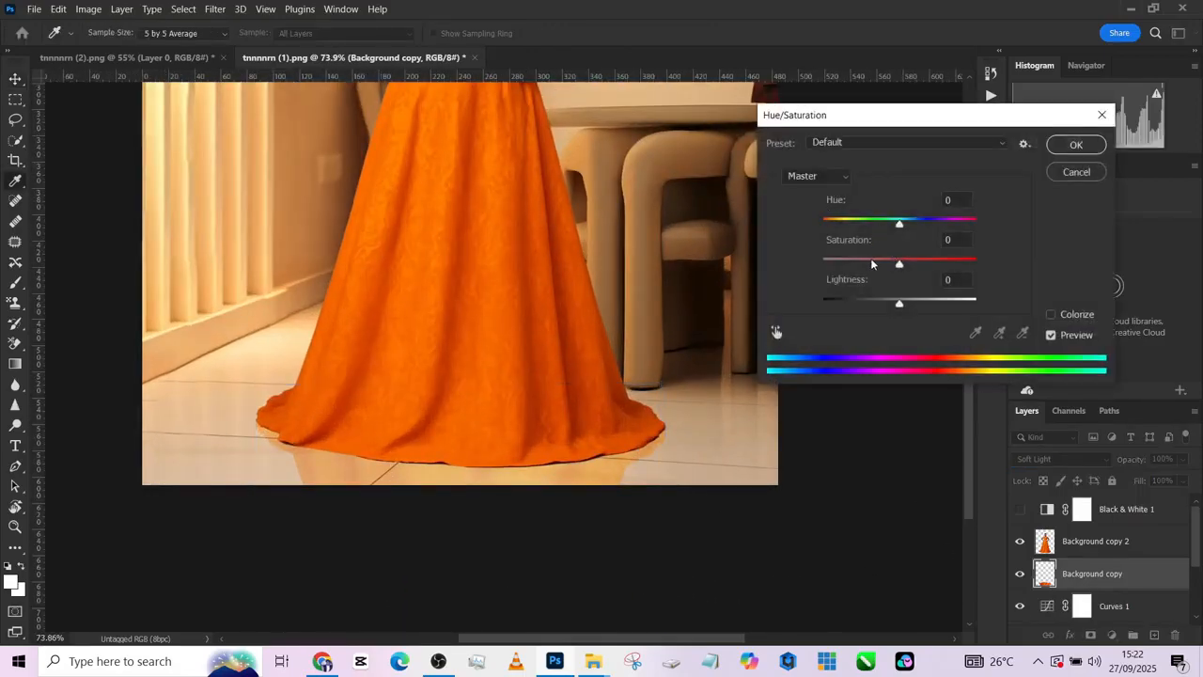
{"action": "left_click", "coordinate": [872, 263]}
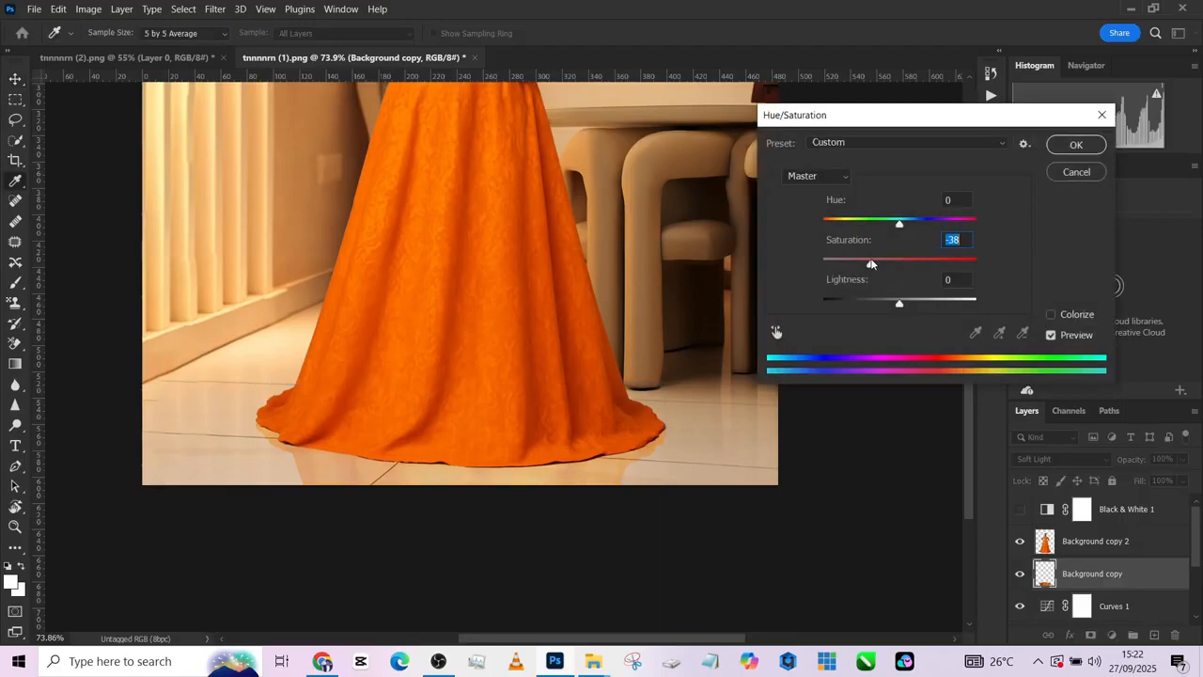
{"action": "left_click", "coordinate": [1073, 144]}
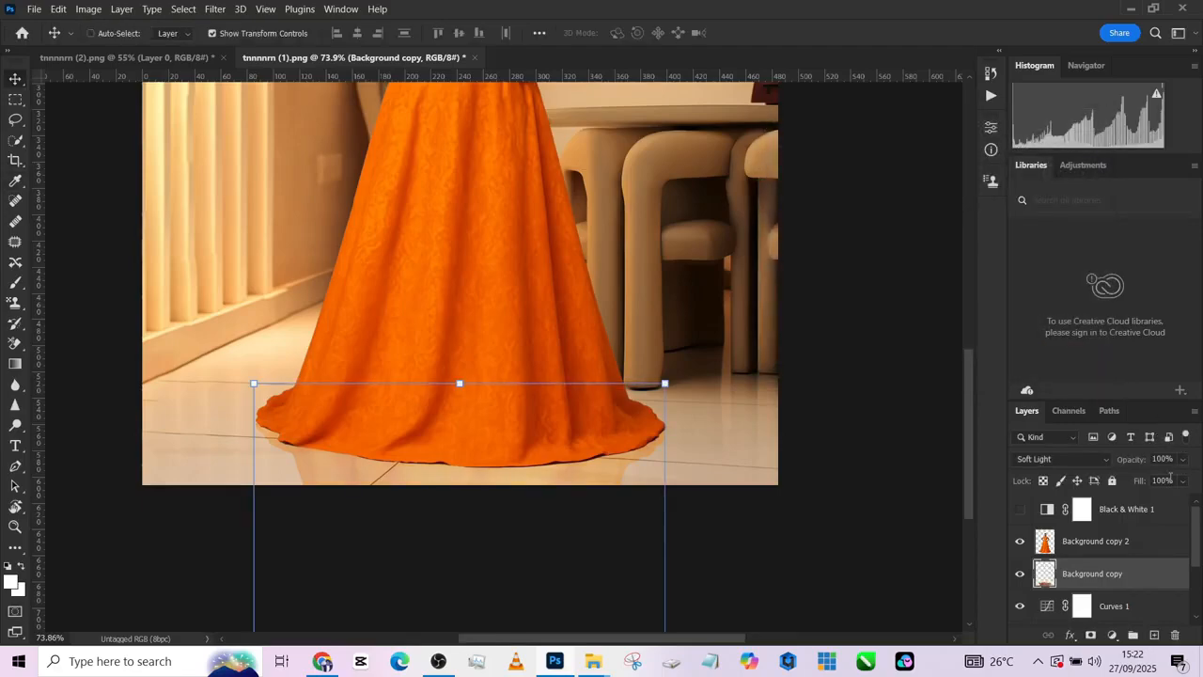
{"action": "left_click", "coordinate": [1176, 459]}
{"action": "left_click", "coordinate": [1183, 458]}
{"action": "left_click_drag", "start_coordinate": [1192, 478], "coordinate": [1163, 482]}
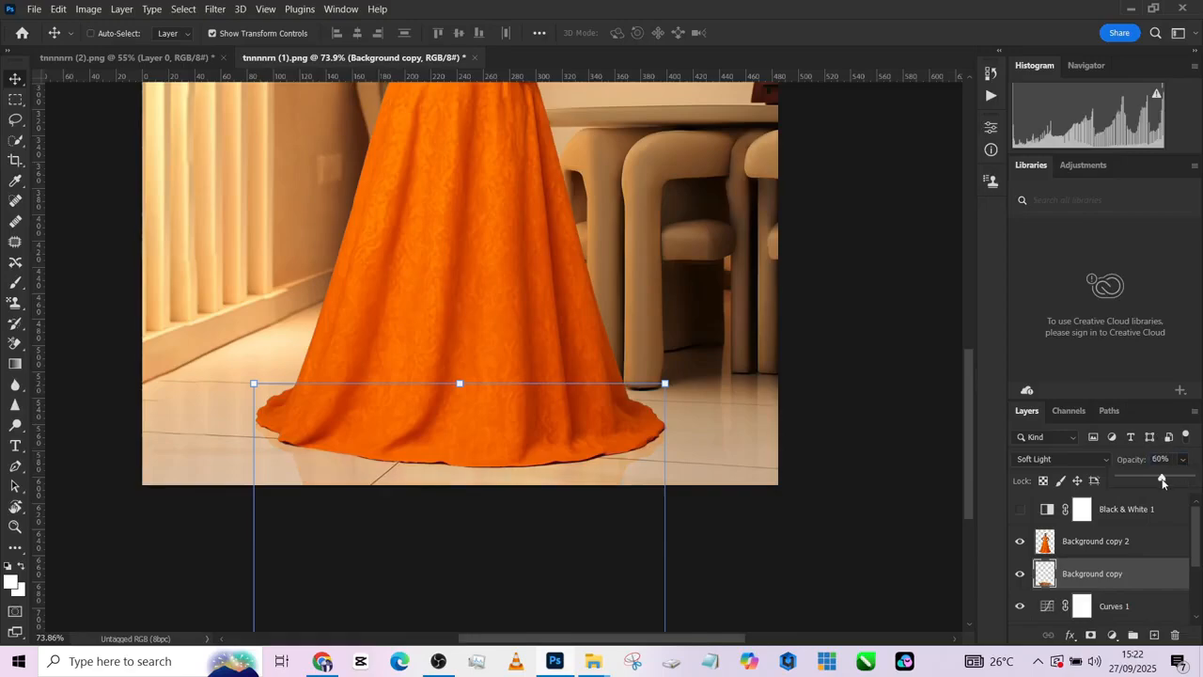
Try the Overlay blend mode on Layer 2, the room background
{"action": "left_click", "coordinate": [19, 101]}
{"action": "scroll", "coordinate": [505, 471], "scroll_direction": "down", "scroll_amount": 5}
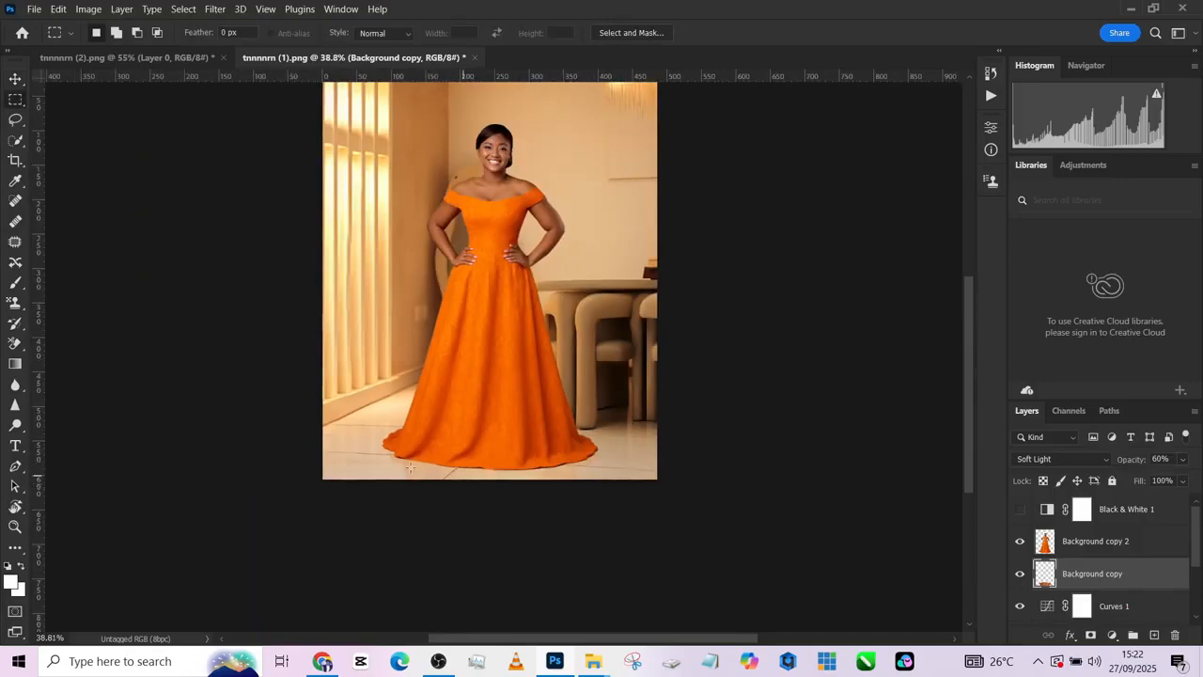
{"action": "scroll", "coordinate": [410, 467], "scroll_direction": "up", "scroll_amount": 8}
{"action": "scroll", "coordinate": [410, 467], "scroll_direction": "down", "scroll_amount": 7}
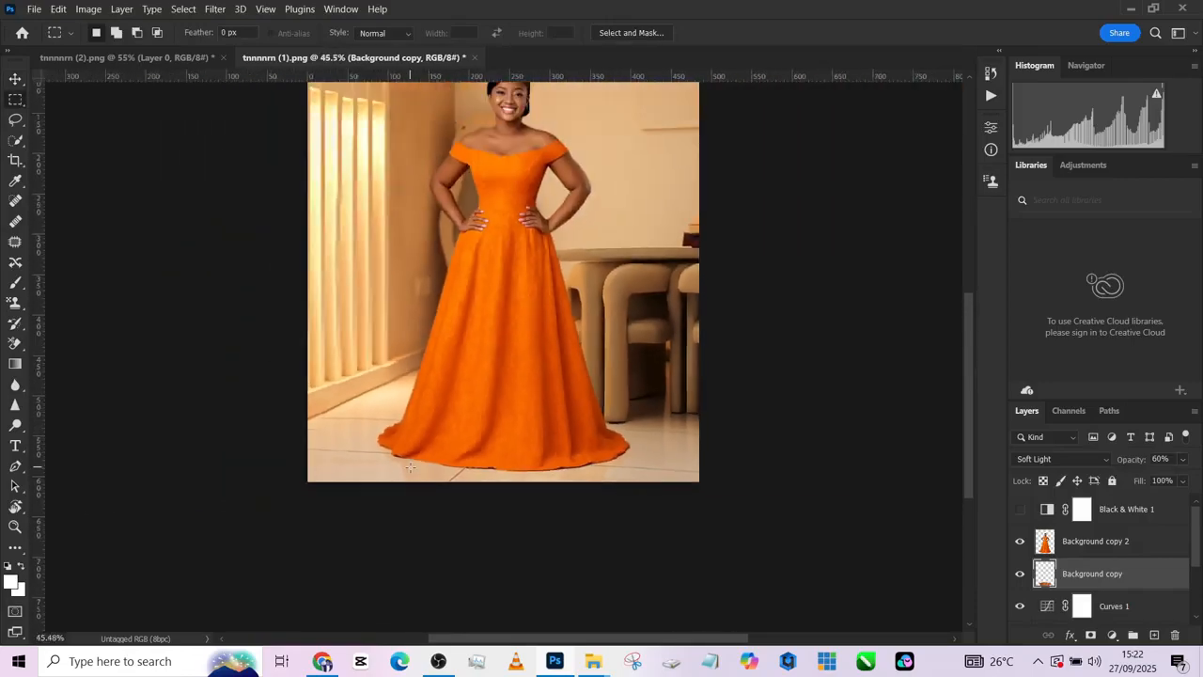
{"action": "left_click_drag", "start_coordinate": [443, 417], "coordinate": [459, 496]}
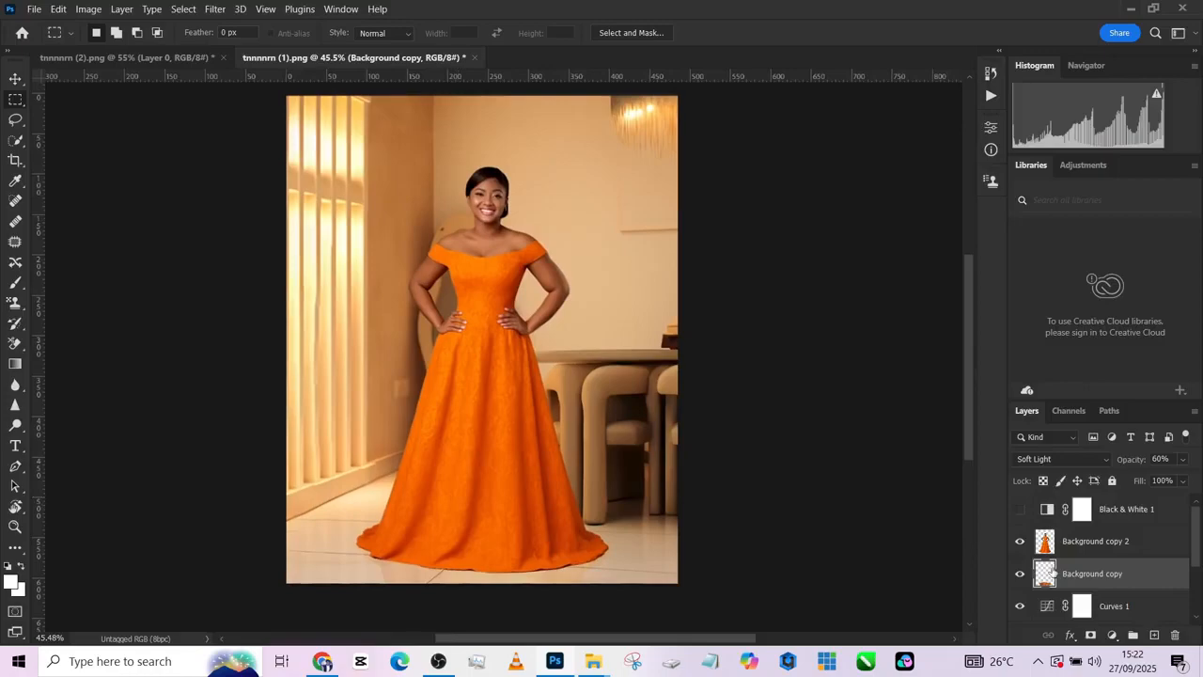
{"action": "scroll", "coordinate": [1053, 570], "scroll_direction": "down", "scroll_amount": 2}
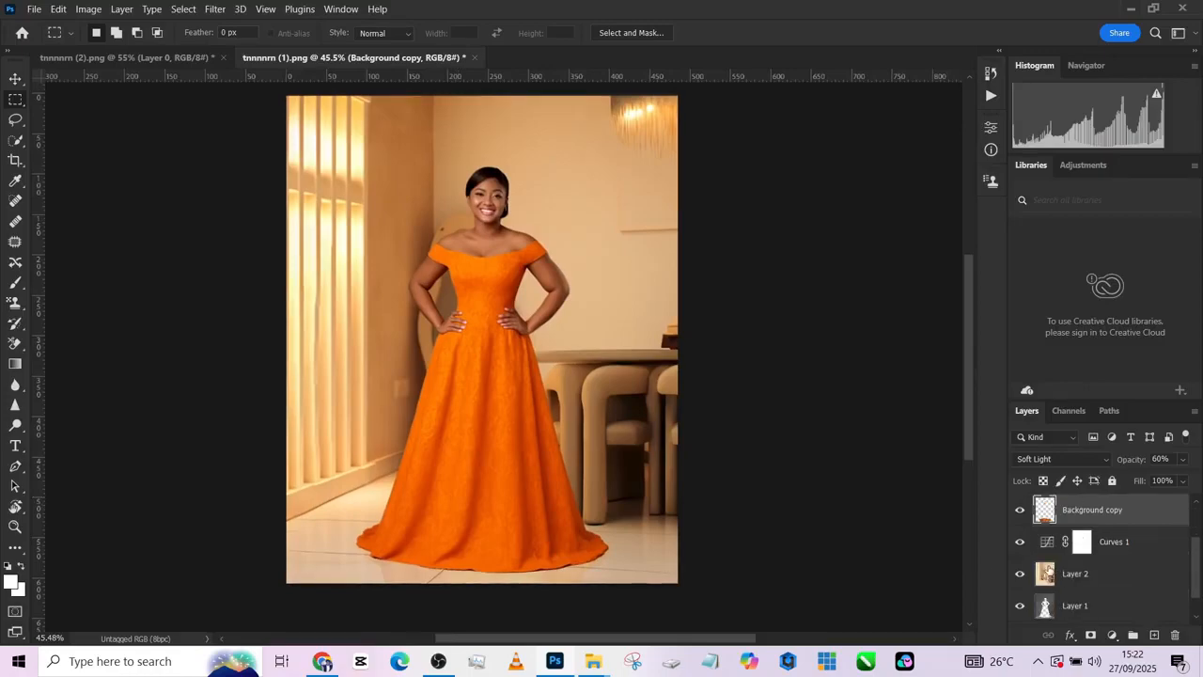
{"action": "left_click", "coordinate": [1101, 575]}
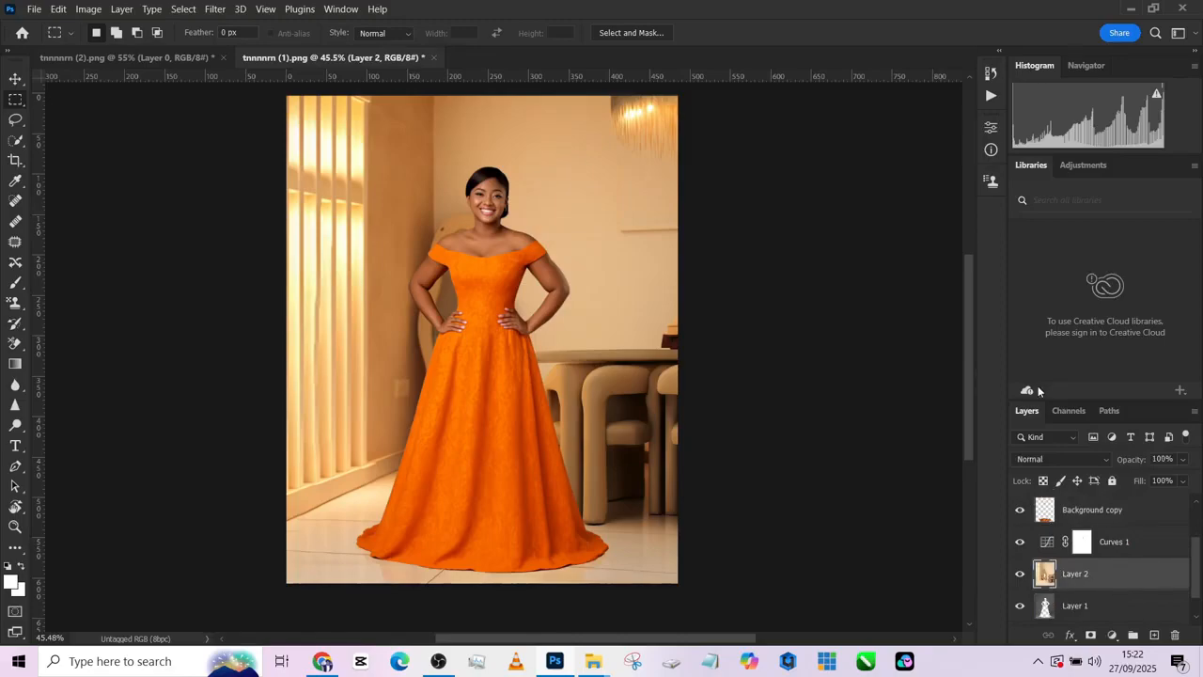
{"action": "left_click", "coordinate": [1041, 456]}
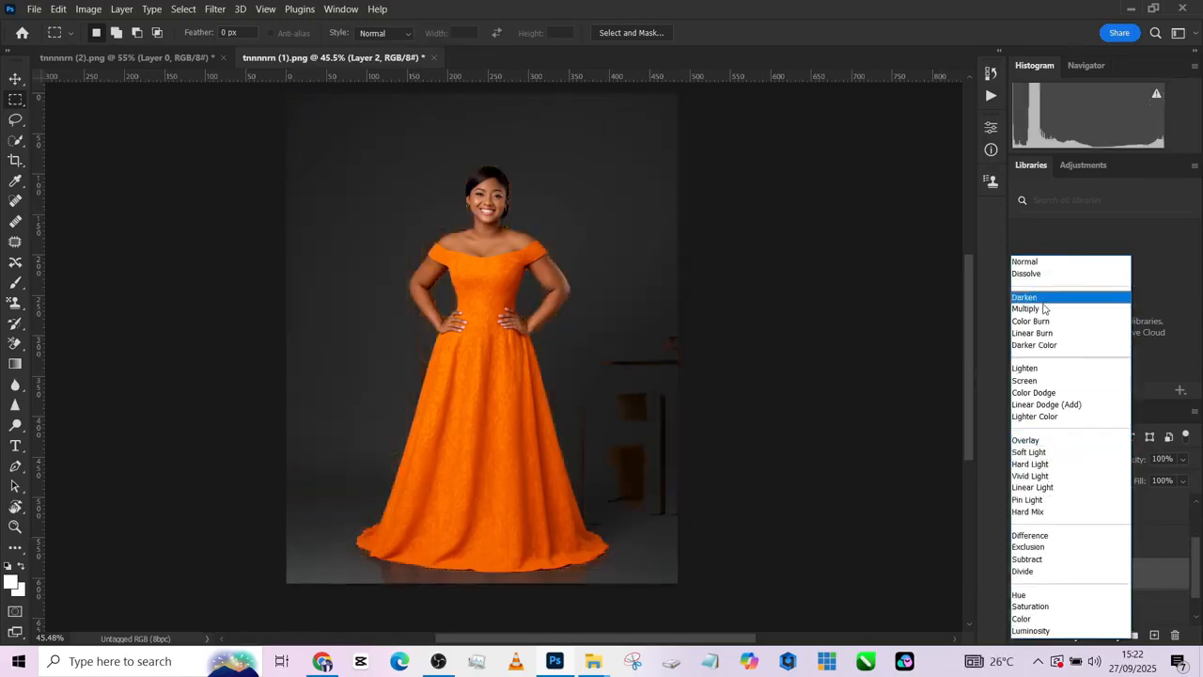
{"action": "left_click", "coordinate": [1044, 441]}
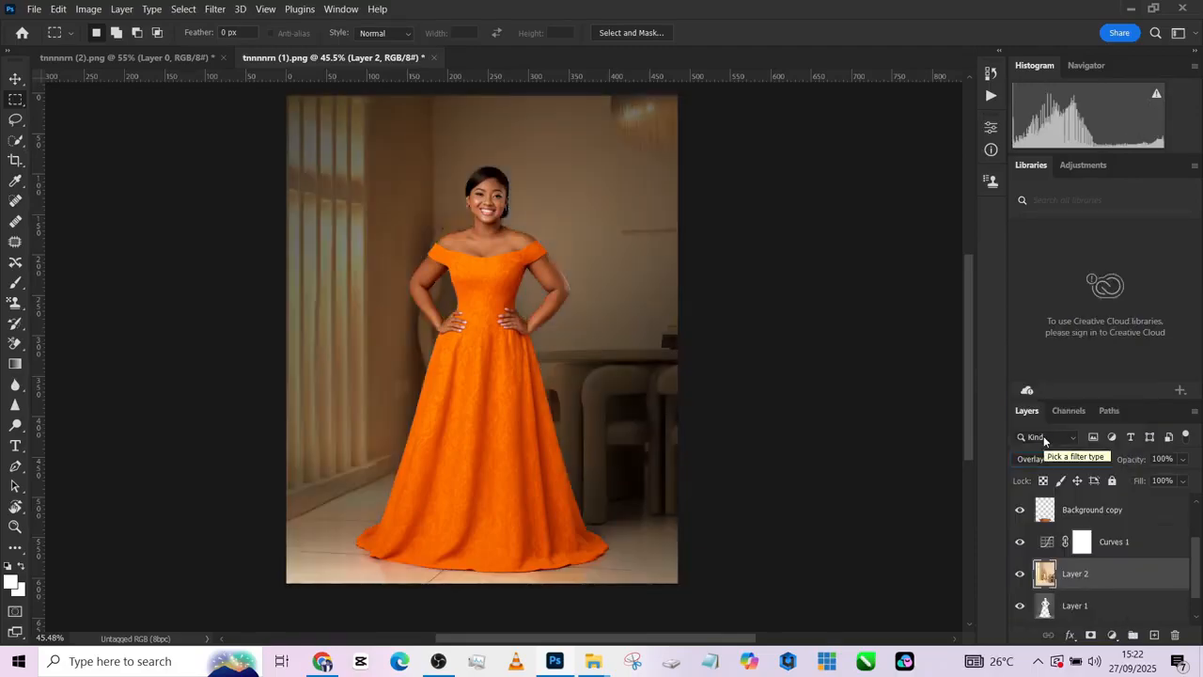
{"action": "left_click_drag", "start_coordinate": [627, 508], "coordinate": [630, 523]}
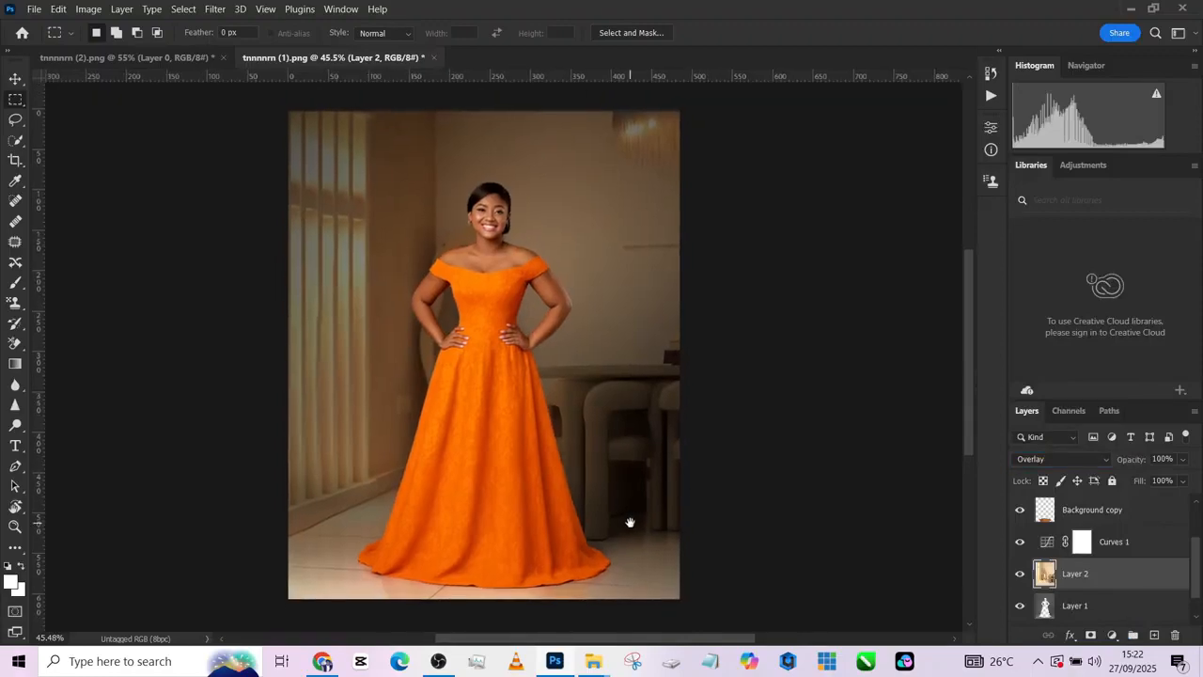
View the overlaid room without Curves 1, then restore Layer 2 to Normal and show Curves 1 again
{"action": "left_click", "coordinate": [1021, 543]}
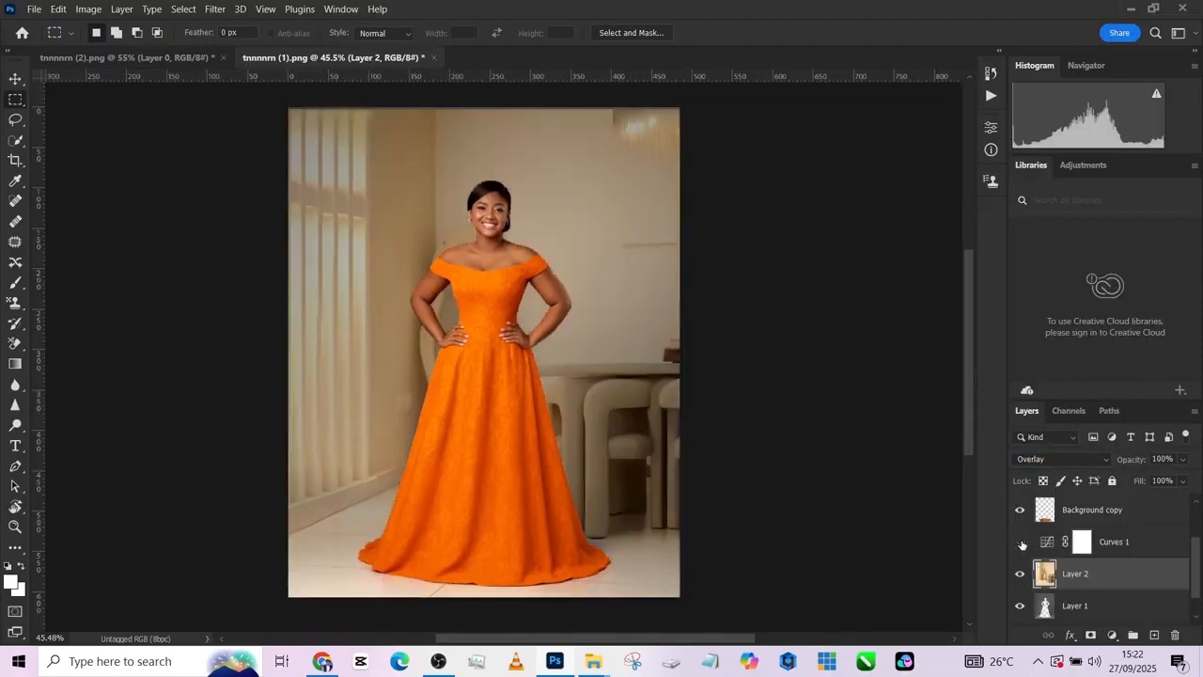
{"action": "scroll", "coordinate": [1022, 545], "scroll_direction": "down", "scroll_amount": 1}
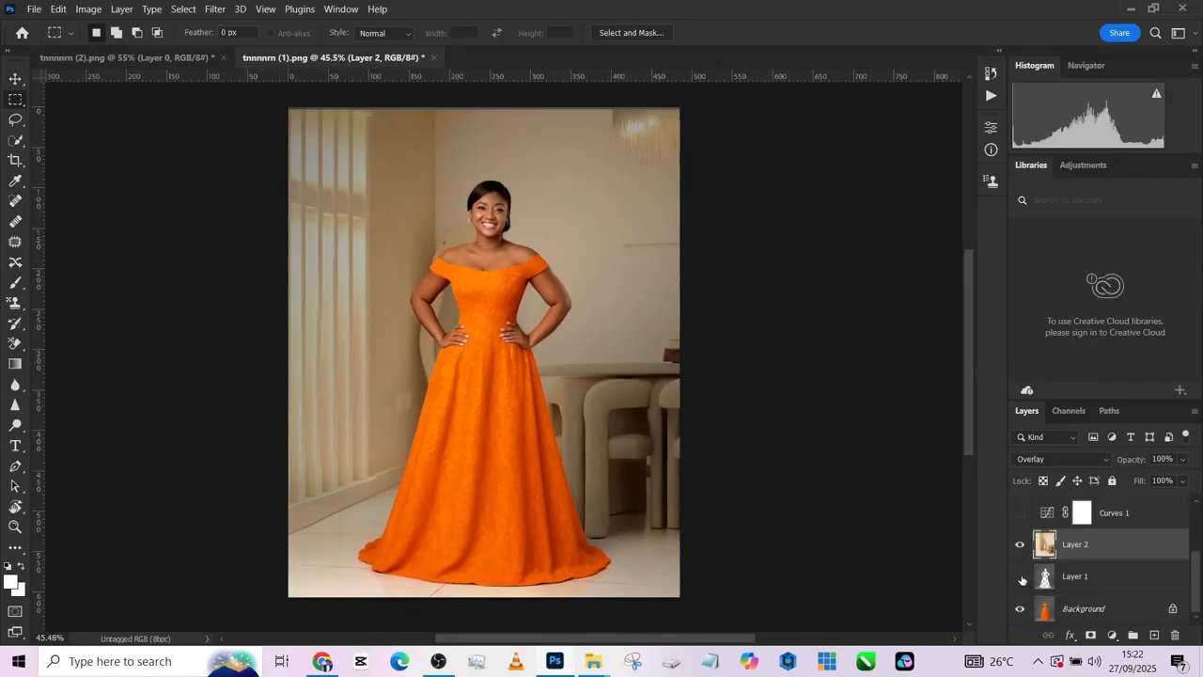
{"action": "left_click", "coordinate": [1020, 576]}
{"action": "left_click", "coordinate": [1065, 459]}
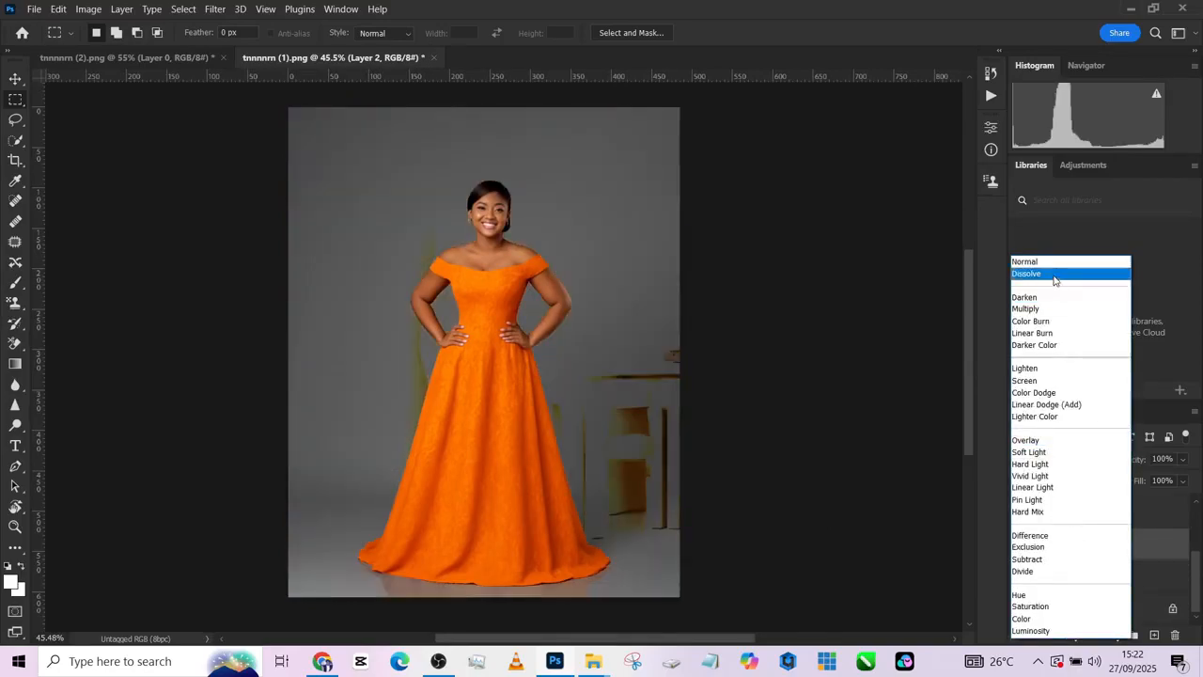
{"action": "left_click", "coordinate": [1047, 260]}
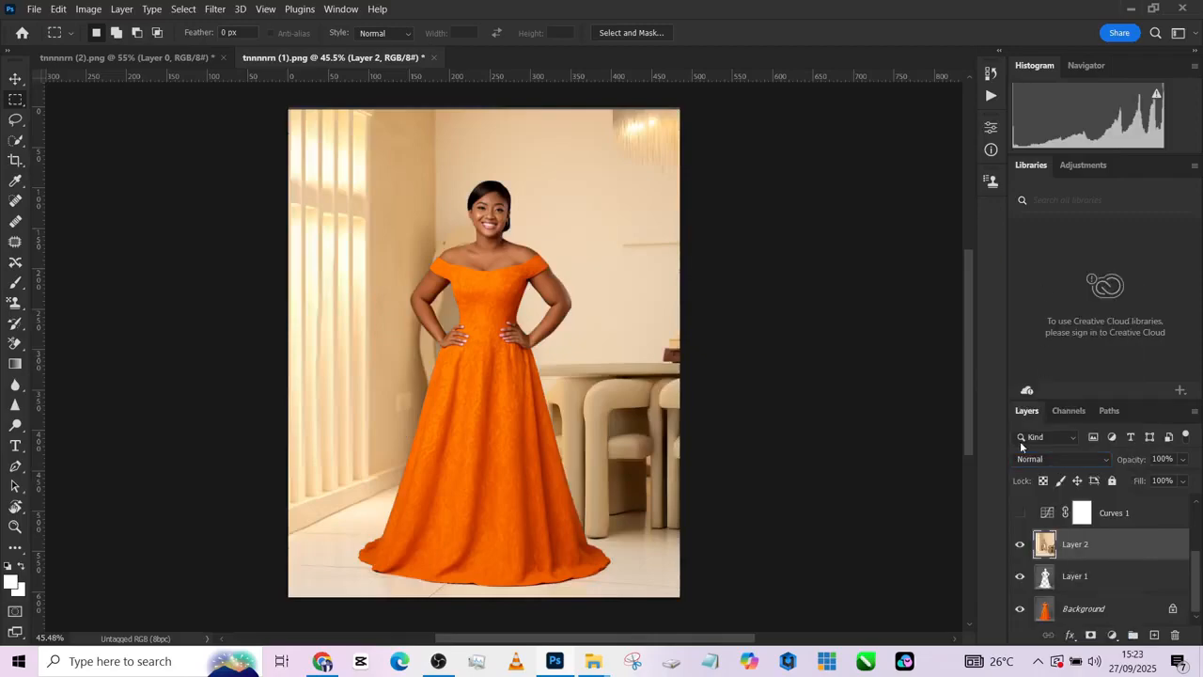
{"action": "left_click", "coordinate": [1021, 515]}
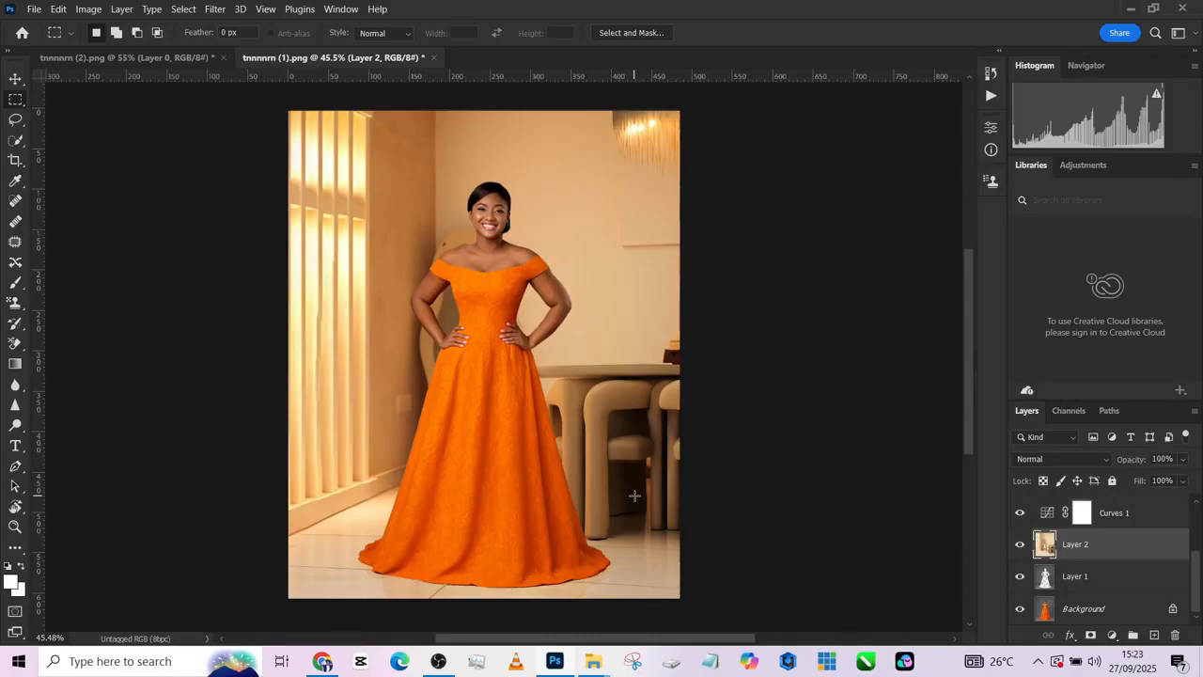
Place a duplicate of Layer 1 directly above Curves 1 and blend it in Overlay mode
{"action": "left_click", "coordinate": [1144, 590]}
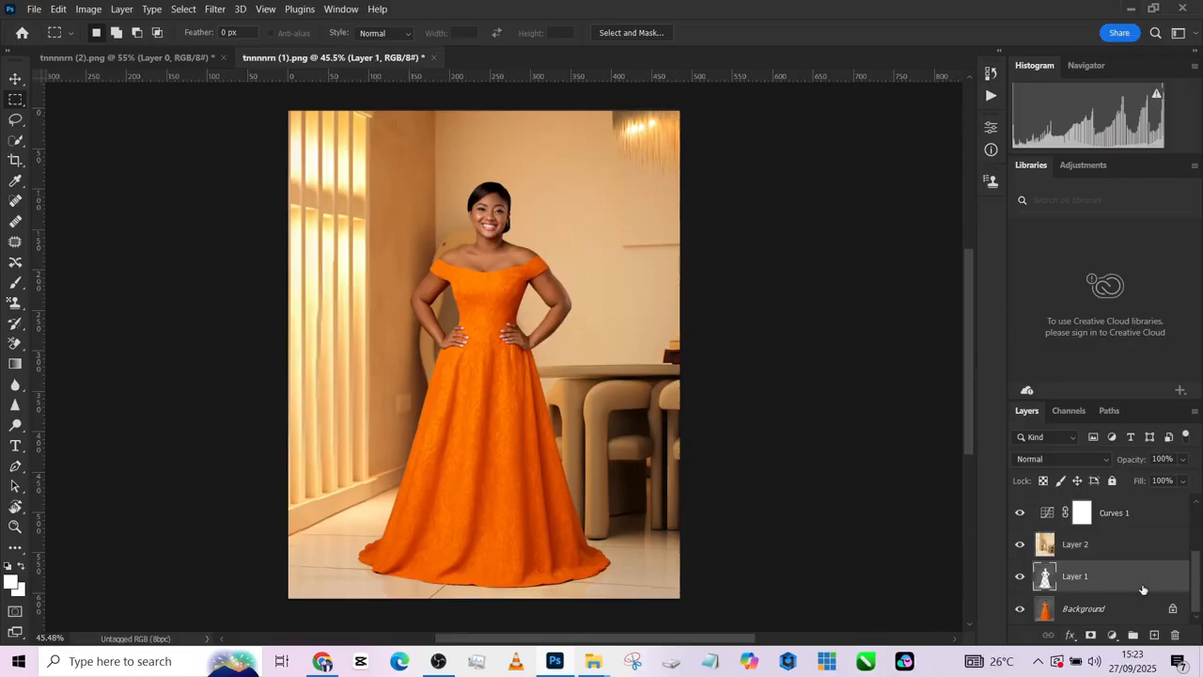
{"action": "key", "text": "ctrl+j"}
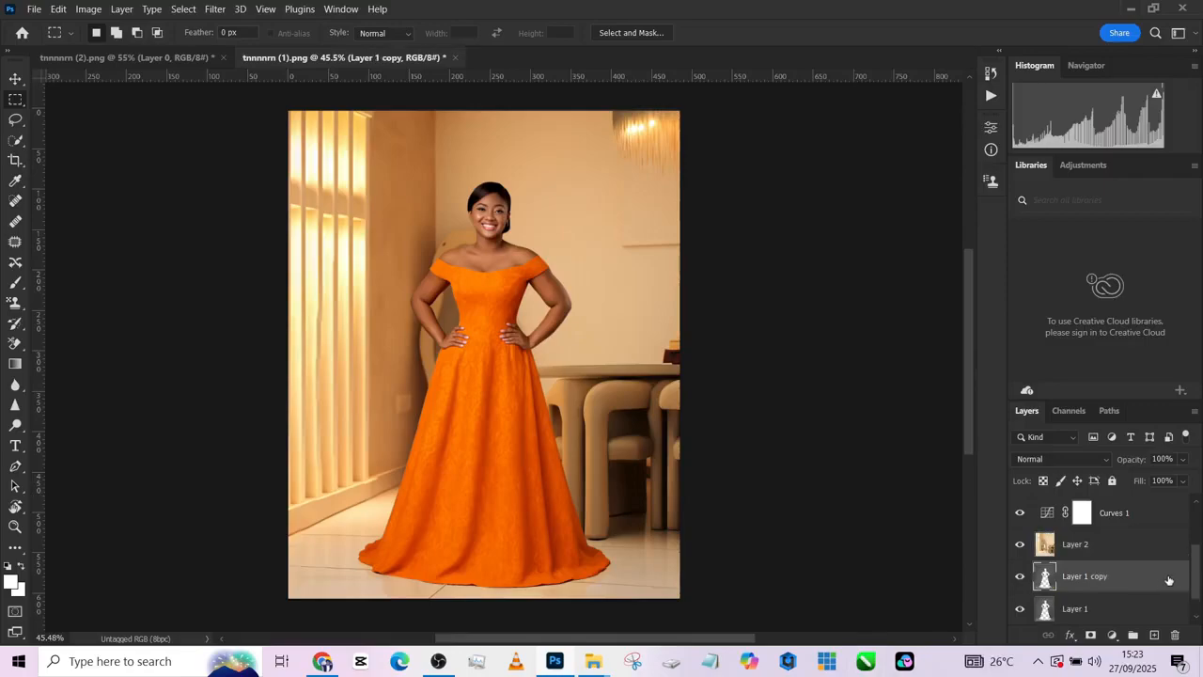
{"action": "left_click_drag", "start_coordinate": [1169, 579], "coordinate": [1112, 561]}
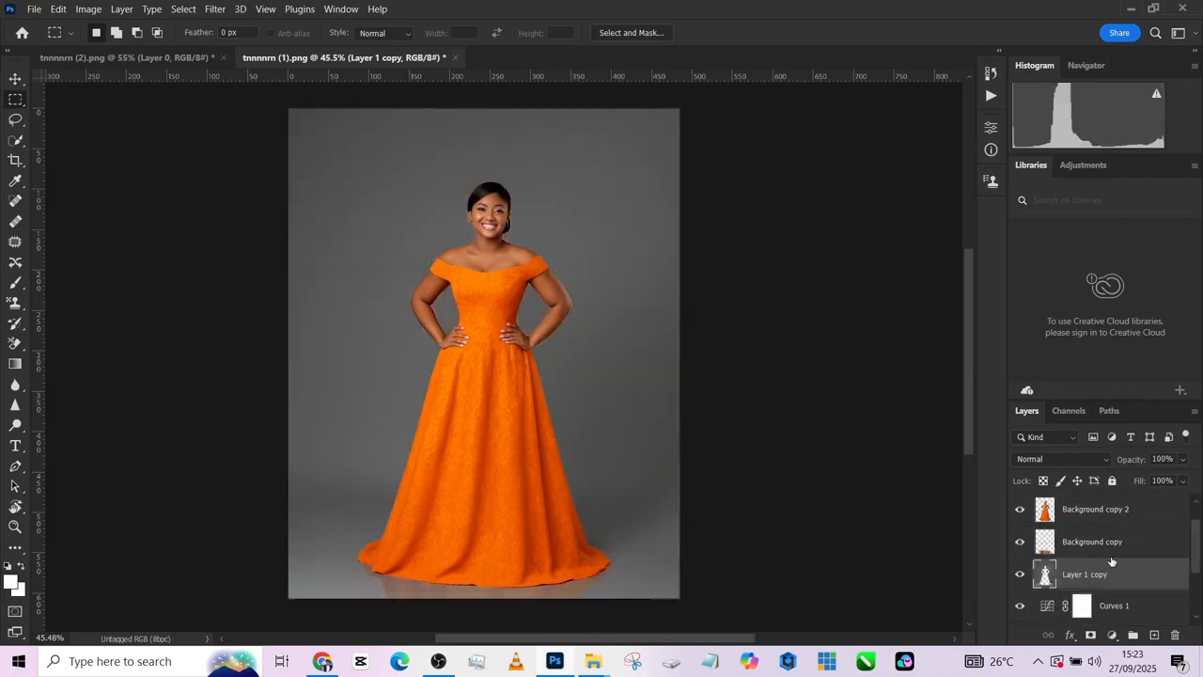
{"action": "left_click", "coordinate": [1024, 458]}
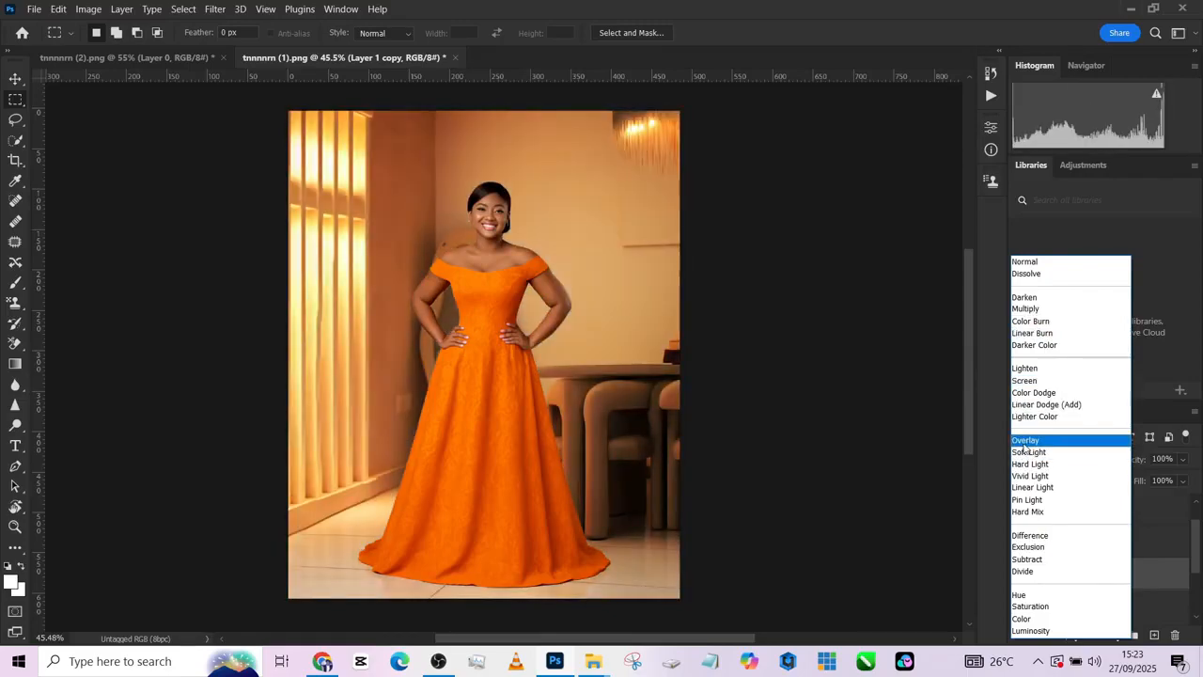
{"action": "left_click", "coordinate": [1024, 444]}
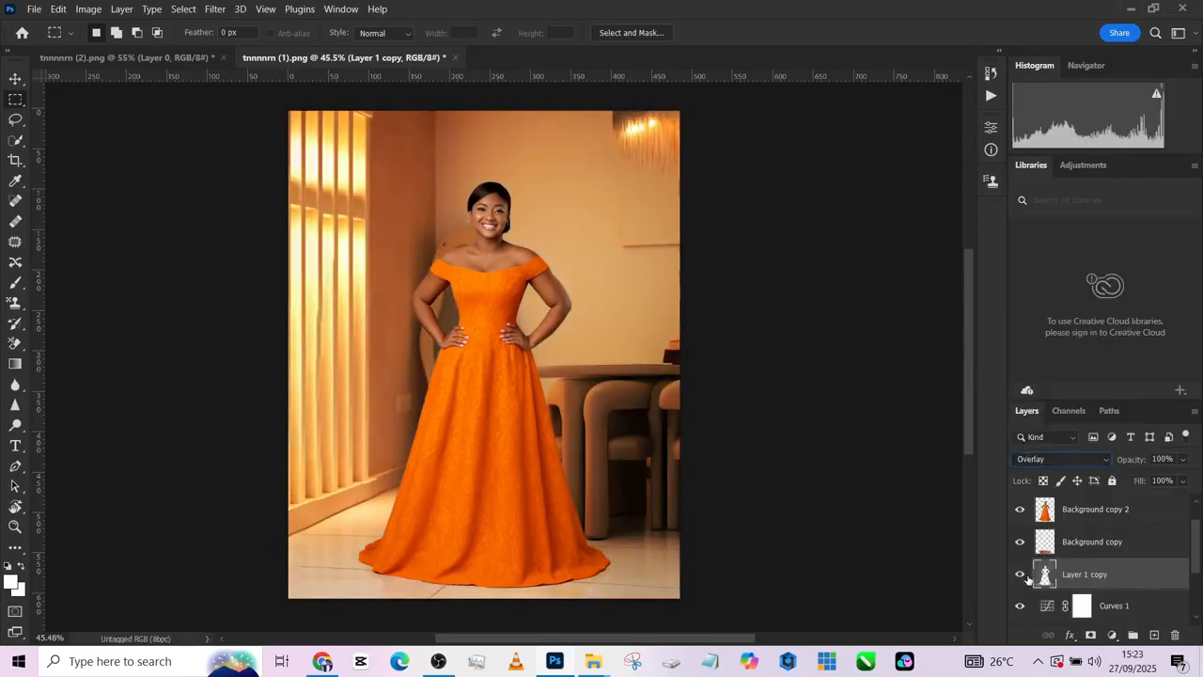
Compare the room's lighting with and without the Layer 1 copy overlay
{"action": "left_click", "coordinate": [1020, 574]}
{"action": "left_click", "coordinate": [1020, 574]}
{"action": "left_click", "coordinate": [1020, 574]}
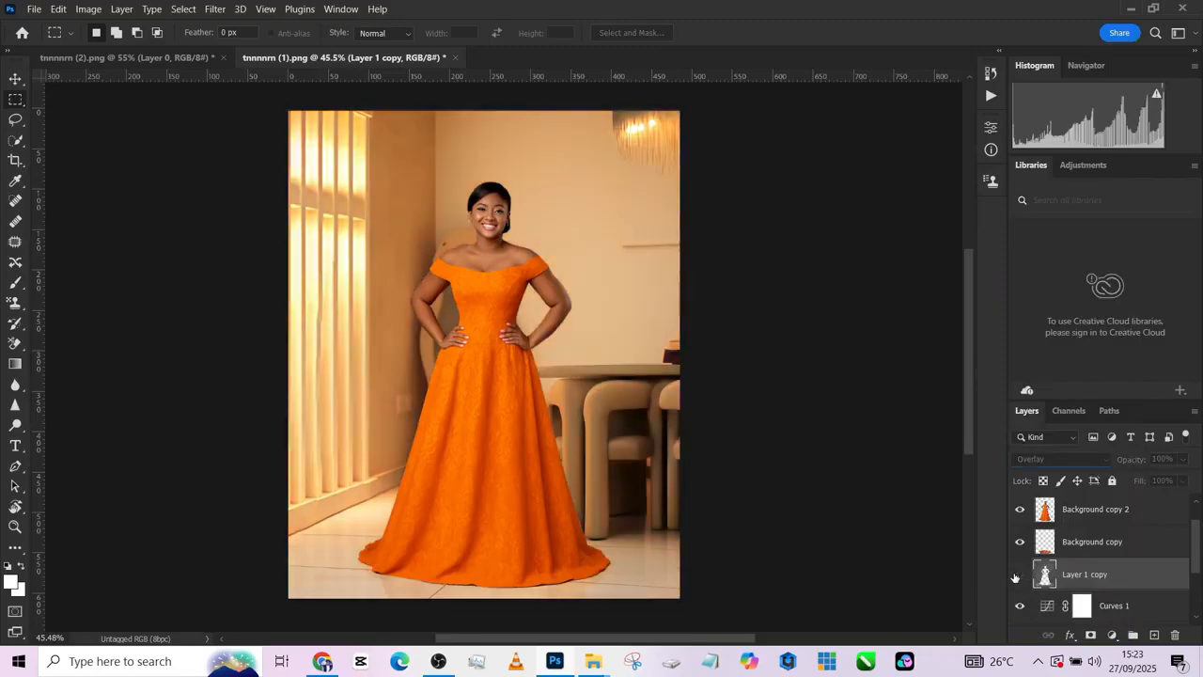
{"action": "left_click", "coordinate": [1019, 575]}
{"action": "left_click", "coordinate": [1019, 575]}
{"action": "left_click", "coordinate": [1019, 574]}
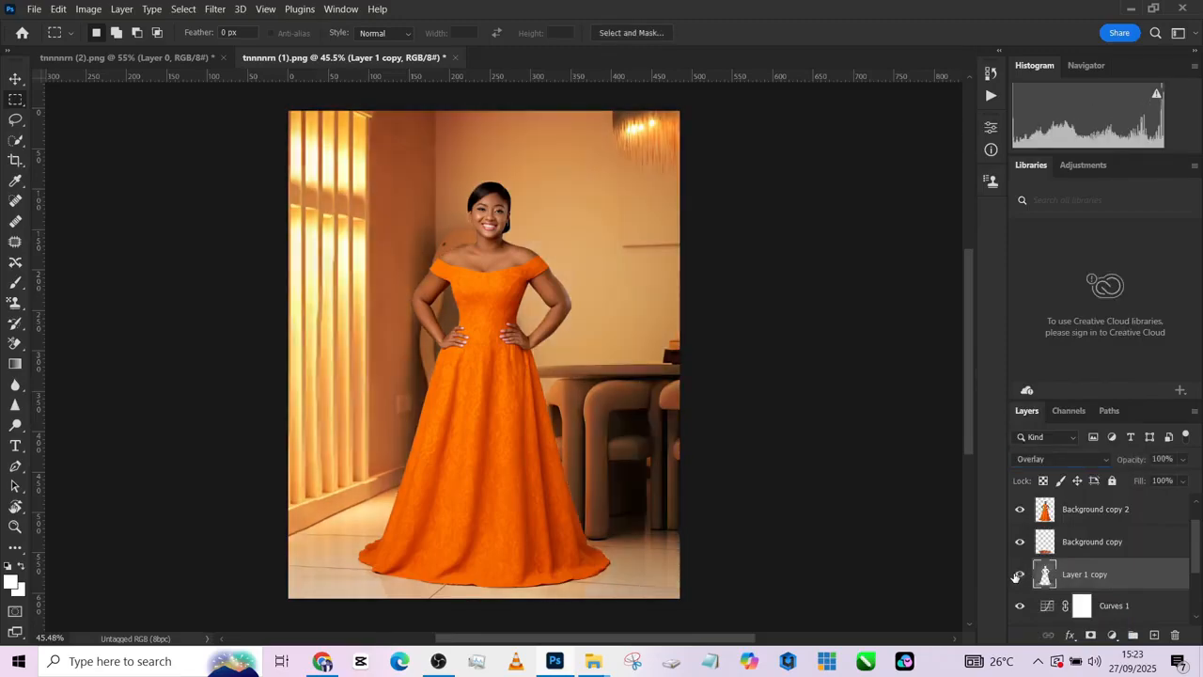
{"action": "left_click", "coordinate": [1019, 574]}
{"action": "left_click", "coordinate": [1019, 574]}
Add a black mask to Layer 1 copy and paint white over the floor around the hem with a soft brush about 287 px wide
{"action": "left_click", "coordinate": [1091, 635], "text": "alt"}
{"action": "key", "text": "b"}
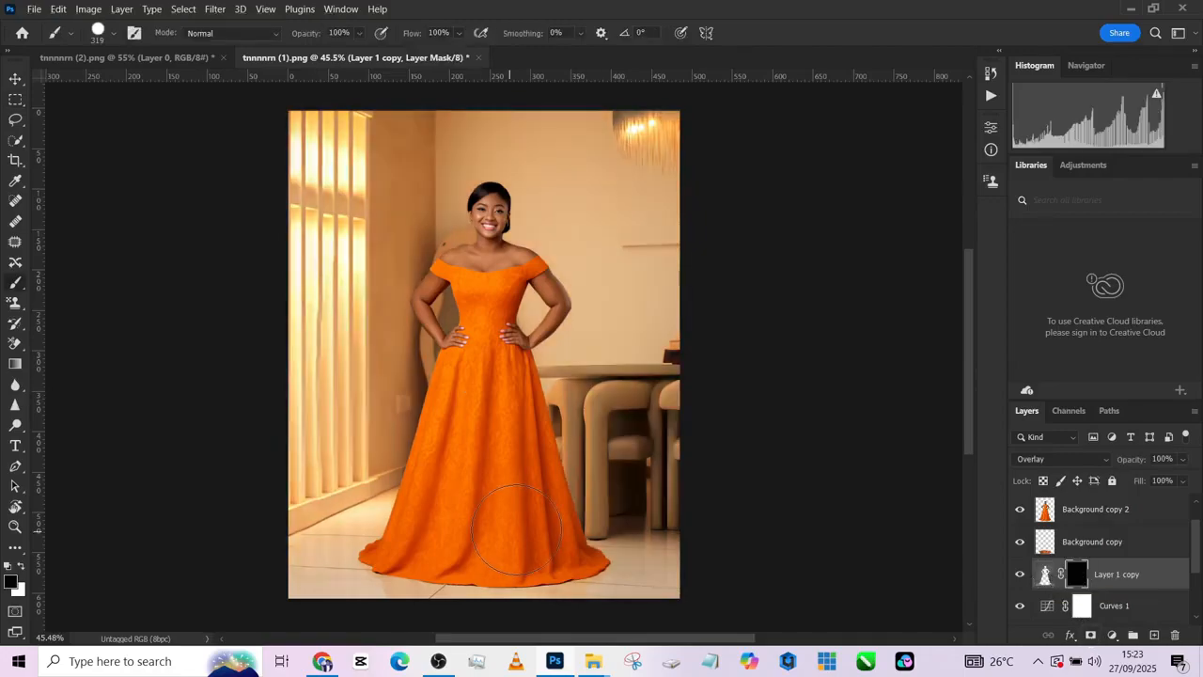
{"action": "key", "text": "x"}
{"action": "right_click", "coordinate": [555, 561], "text": "alt"}
{"action": "right_click", "coordinate": [501, 462], "text": "alt"}
{"action": "scroll", "coordinate": [597, 529], "scroll_direction": "down", "scroll_amount": 1}
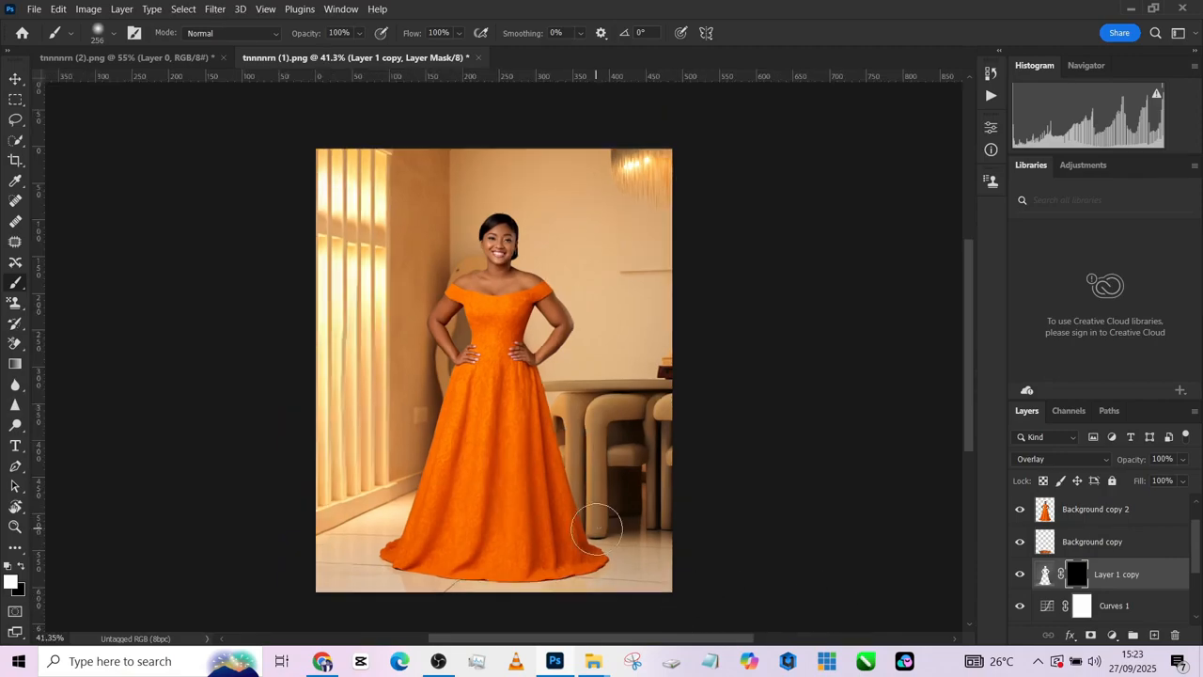
{"action": "right_click", "coordinate": [636, 561], "text": "alt"}
{"action": "mouse_move", "coordinate": [660, 591]}
{"action": "left_mouse_down"}
{"action": "mouse_move", "coordinate": [626, 596]}
{"action": "mouse_move", "coordinate": [635, 579]}
{"action": "mouse_move", "coordinate": [591, 596]}
{"action": "mouse_move", "coordinate": [342, 596]}
{"action": "mouse_move", "coordinate": [399, 538]}
{"action": "mouse_move", "coordinate": [397, 520]}
{"action": "left_mouse_up"}
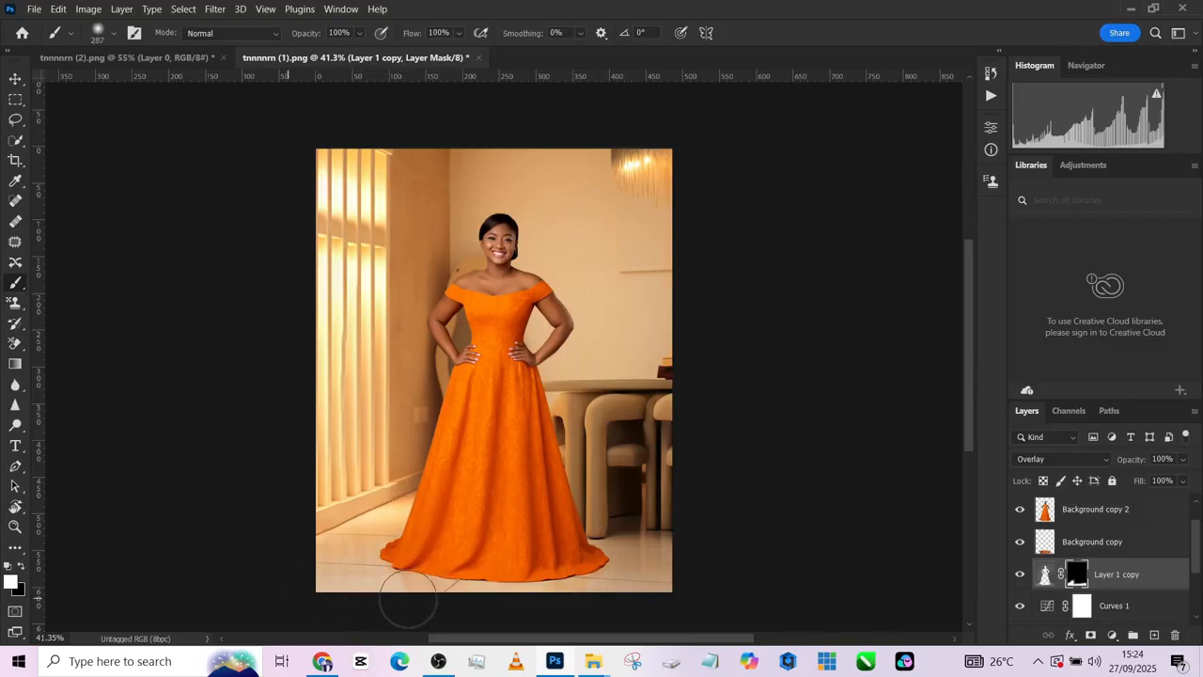
{"action": "left_click_drag", "start_coordinate": [619, 587], "coordinate": [646, 553]}
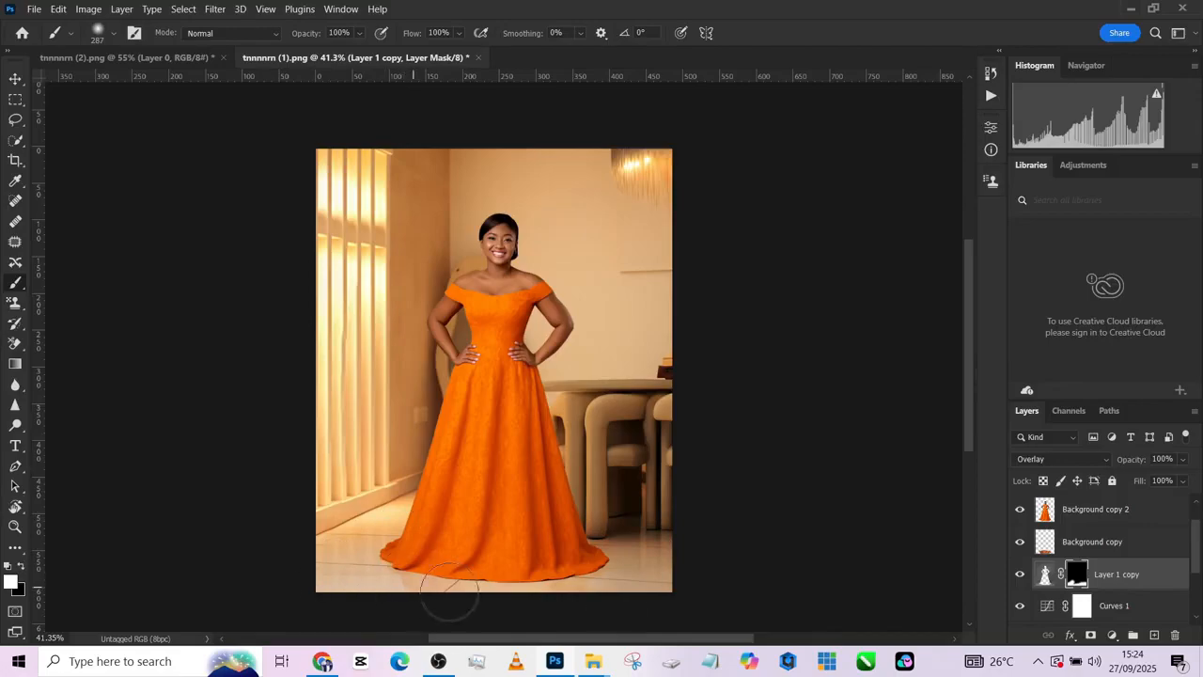
Examine the floor around the dress hem with and without the masked Layer 1 copy
{"action": "left_click", "coordinate": [1019, 575]}
{"action": "left_click", "coordinate": [1019, 575]}
{"action": "left_click", "coordinate": [1019, 576]}
{"action": "left_click", "coordinate": [1019, 575]}
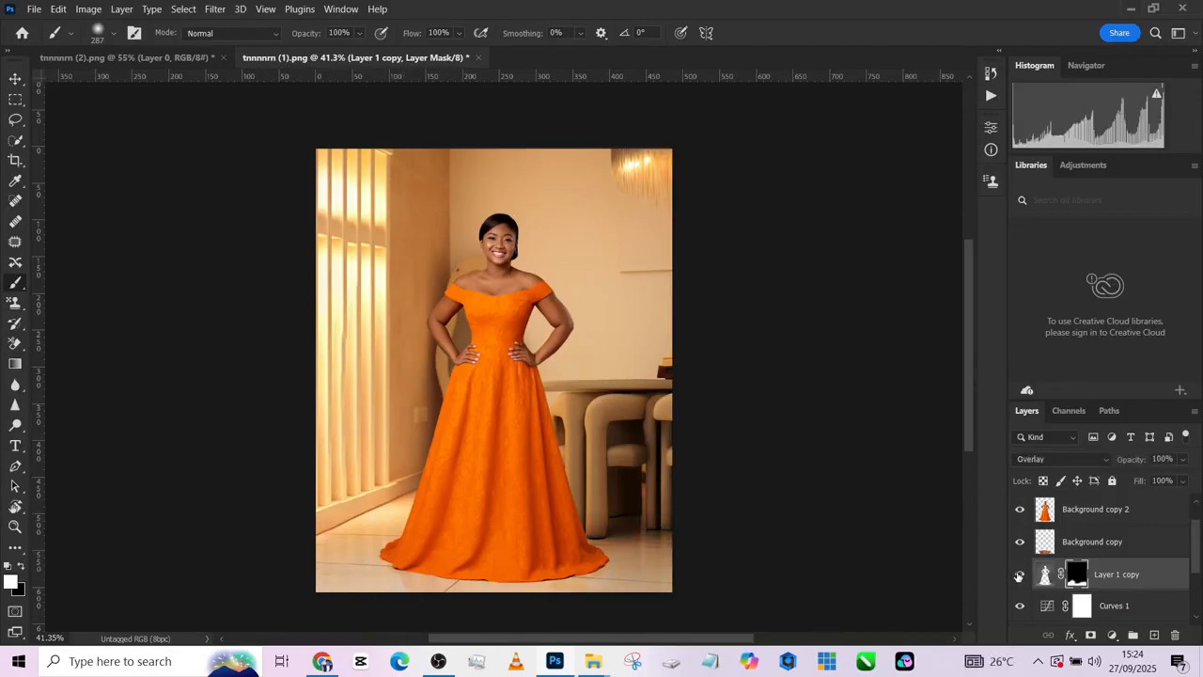
{"action": "left_click", "coordinate": [1019, 575]}
{"action": "left_click", "coordinate": [1019, 575]}
{"action": "left_click", "coordinate": [1019, 576]}
{"action": "left_click", "coordinate": [1019, 576]}
{"action": "left_click", "coordinate": [1019, 575]}
{"action": "left_click", "coordinate": [1019, 576]}
Darken the image on Layer 1 copy with Curves, placing a midtone point at input 145, output 118
{"action": "left_click", "coordinate": [1045, 576]}
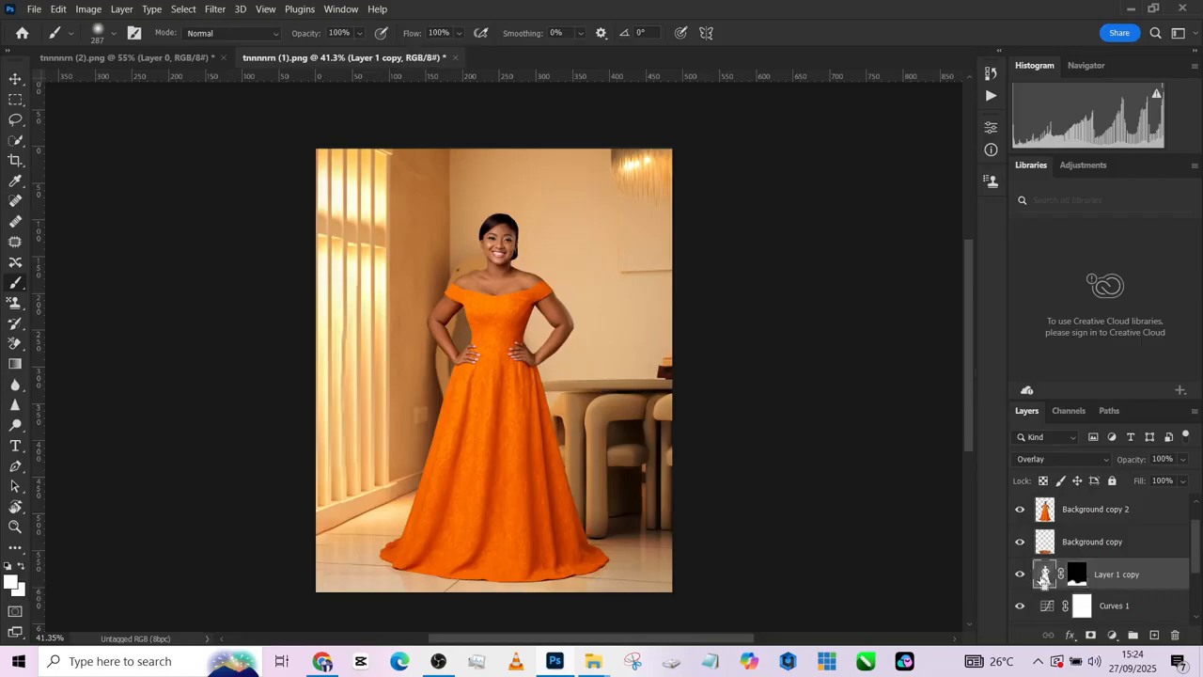
{"action": "key", "text": "ctrl+m"}
{"action": "left_click", "coordinate": [813, 293]}
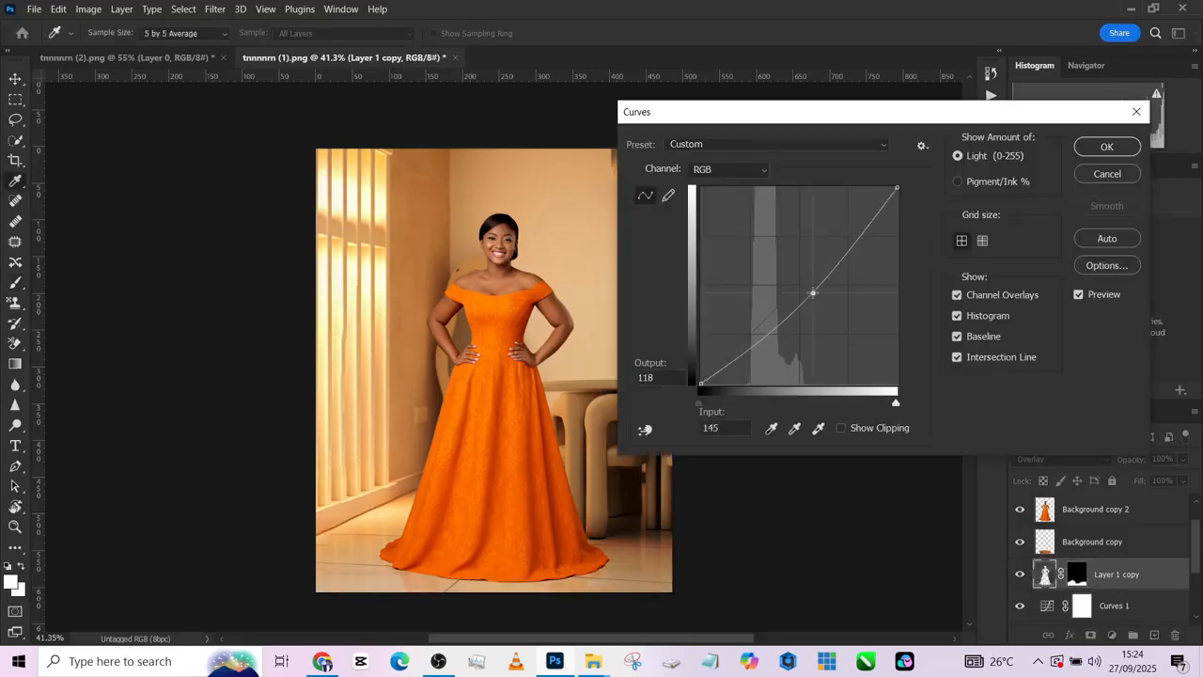
{"action": "left_click", "coordinate": [1104, 148]}
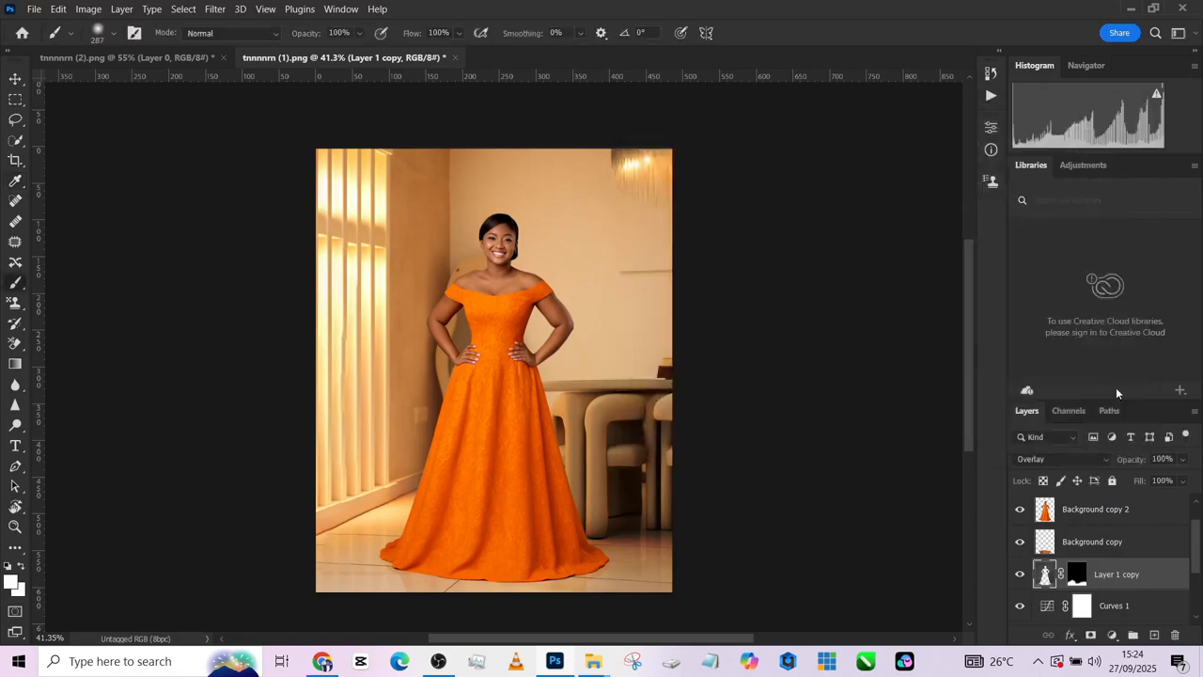
Paint black on the Layer 1 copy mask over the table and chairs beside the dress
{"action": "left_click", "coordinate": [1077, 575]}
{"action": "key", "text": "x"}
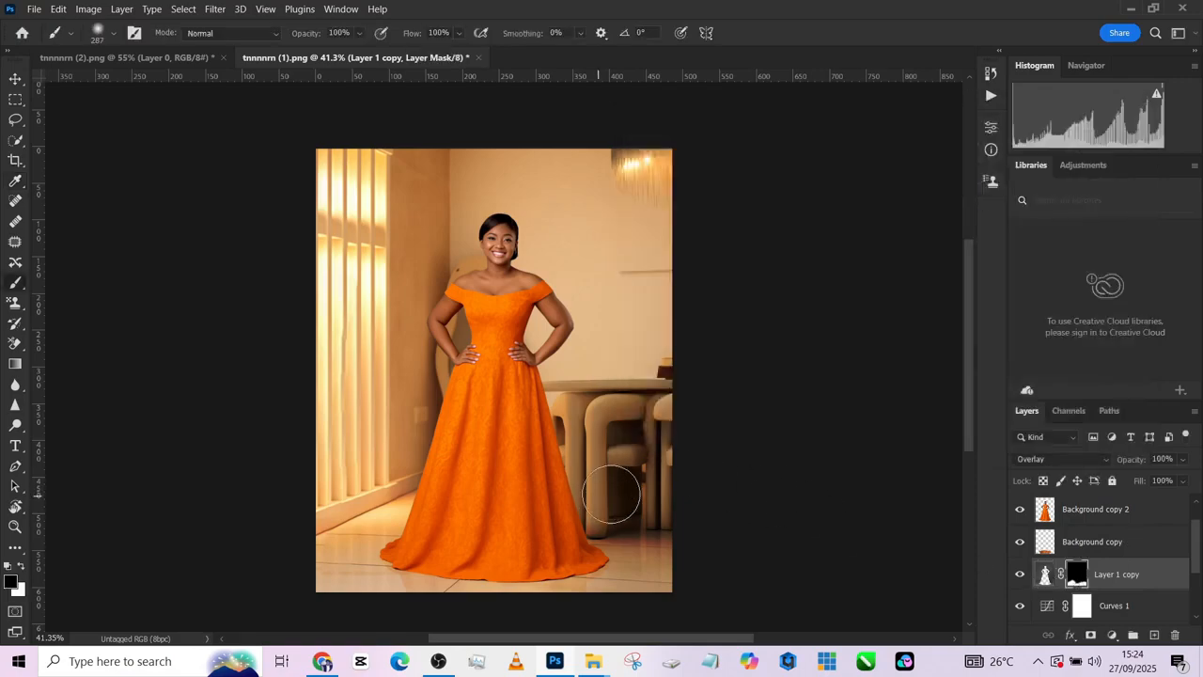
{"action": "mouse_move", "coordinate": [611, 494]}
{"action": "left_mouse_down"}
{"action": "mouse_move", "coordinate": [617, 509]}
{"action": "mouse_move", "coordinate": [674, 498]}
{"action": "left_mouse_up"}
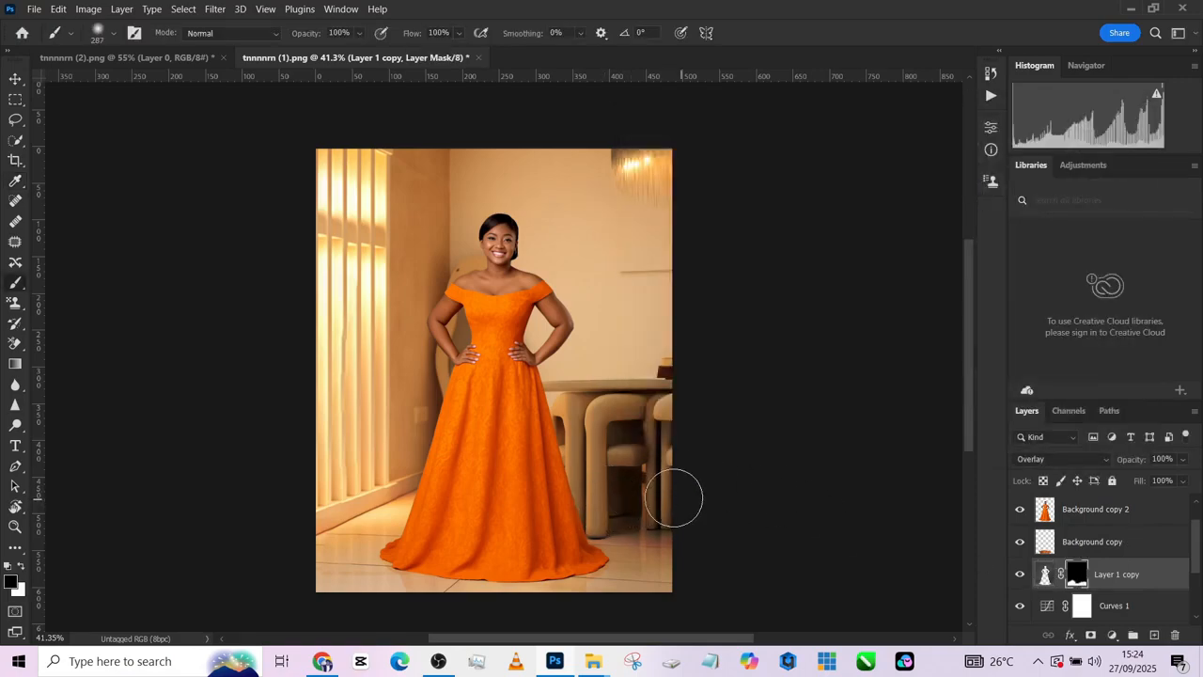
{"action": "scroll", "coordinate": [552, 399], "scroll_direction": "up", "scroll_amount": 1}
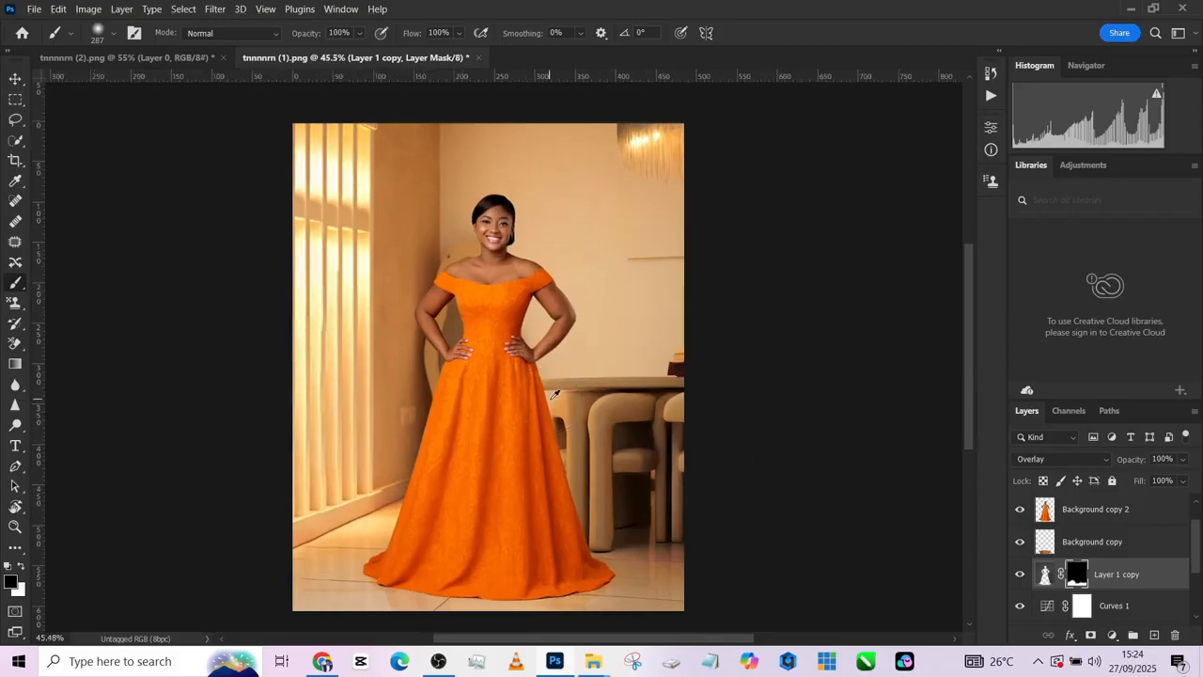
{"action": "left_click_drag", "start_coordinate": [502, 418], "coordinate": [476, 415]}
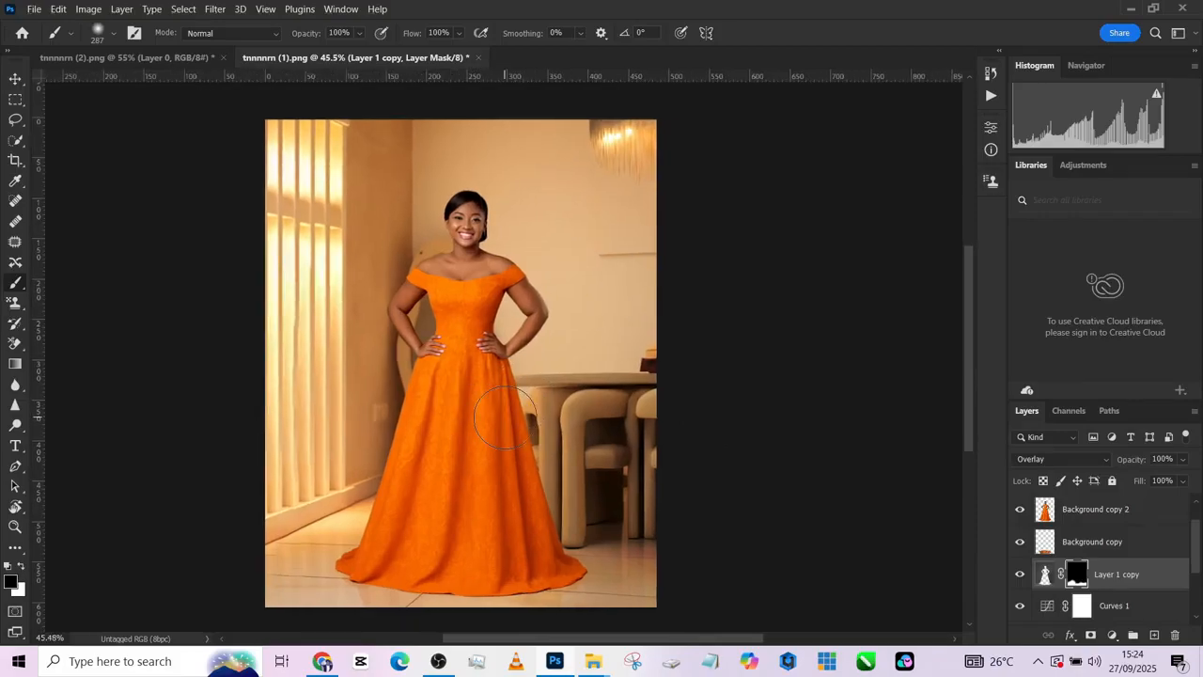
Add a Gradient Map adjustment above Black & White 1 using a Noise gradient with 30% roughness
{"action": "scroll", "coordinate": [1126, 547], "scroll_direction": "up", "scroll_amount": 1}
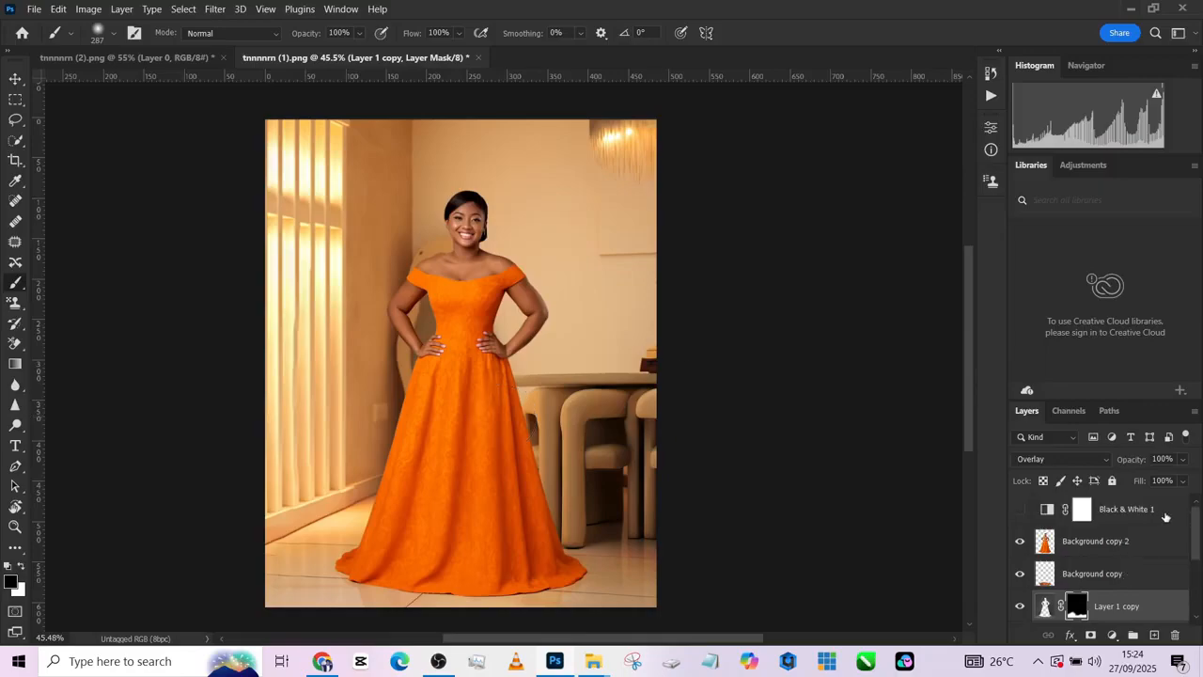
{"action": "left_click", "coordinate": [1164, 511]}
{"action": "left_click", "coordinate": [1114, 637]}
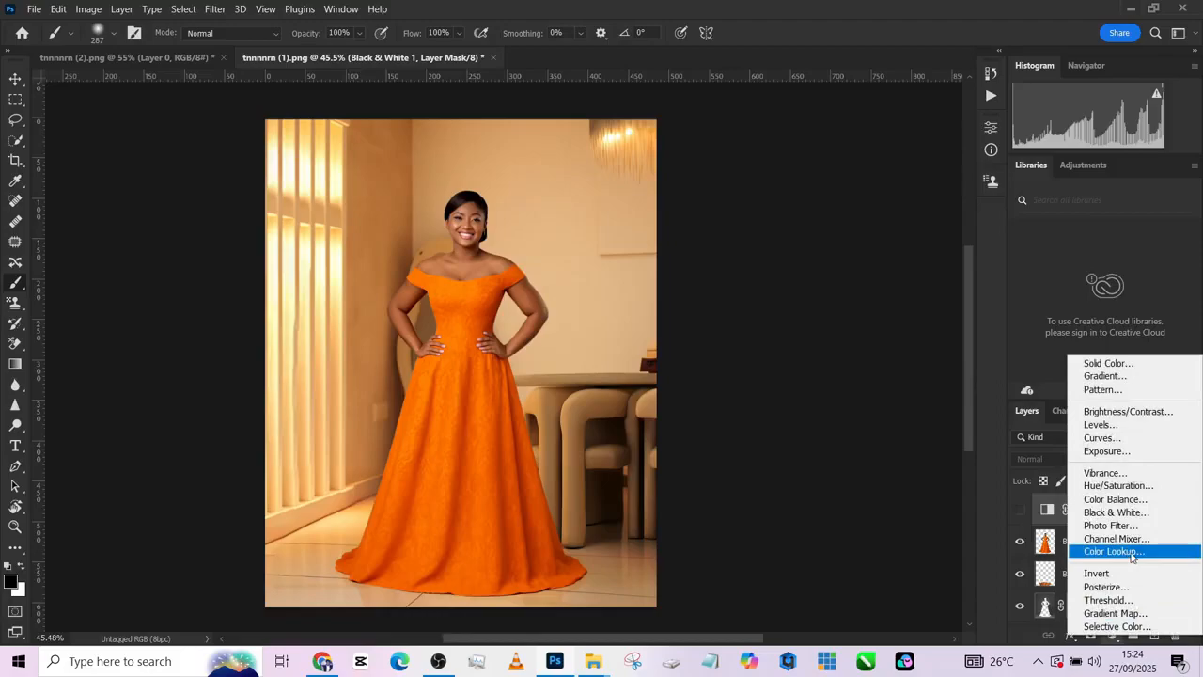
{"action": "left_click", "coordinate": [1116, 613]}
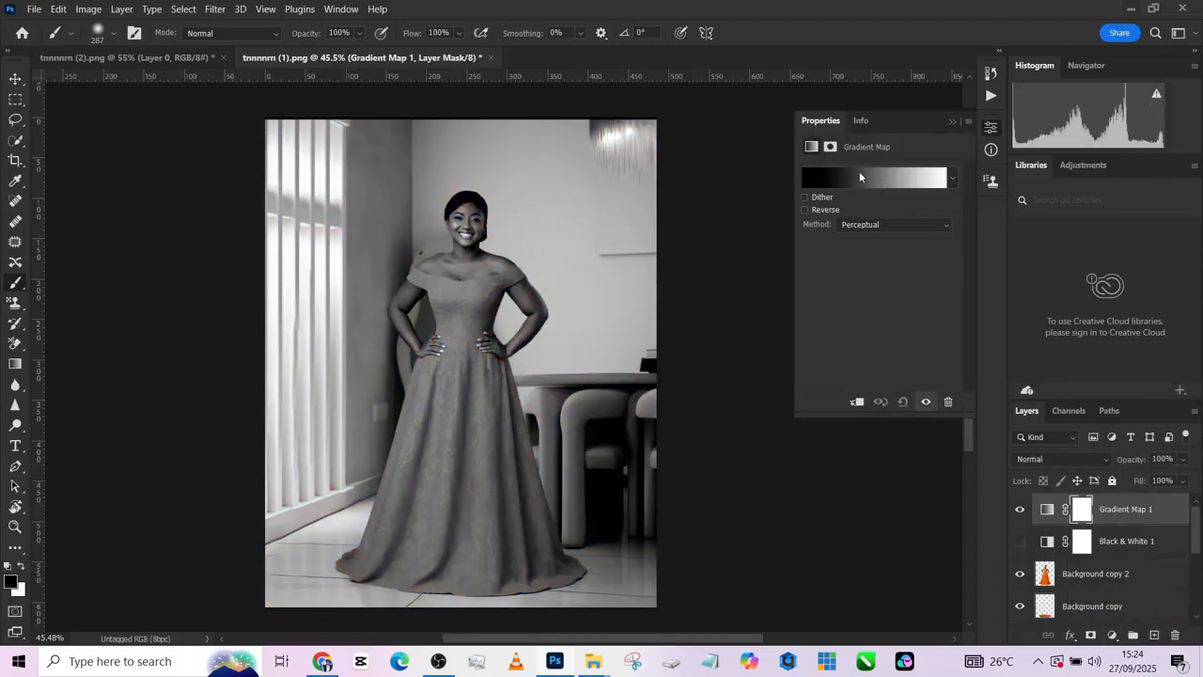
{"action": "left_click", "coordinate": [860, 175]}
{"action": "left_click", "coordinate": [831, 437]}
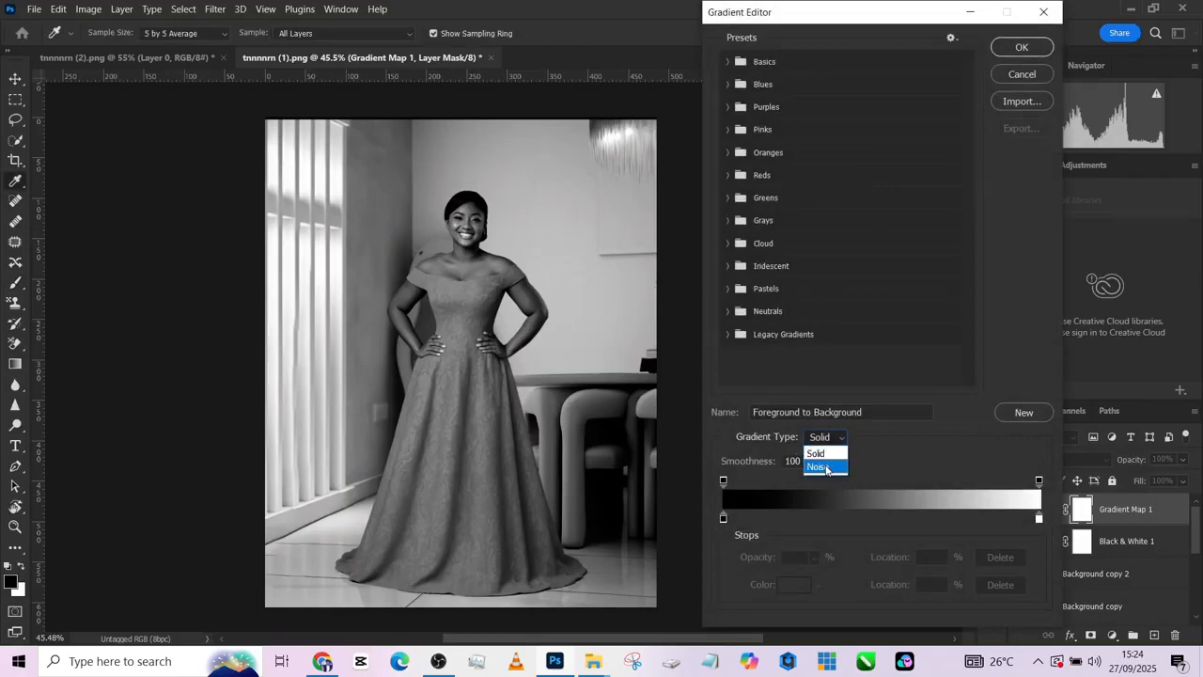
{"action": "left_click", "coordinate": [806, 469]}
{"action": "double_click", "coordinate": [800, 461]}
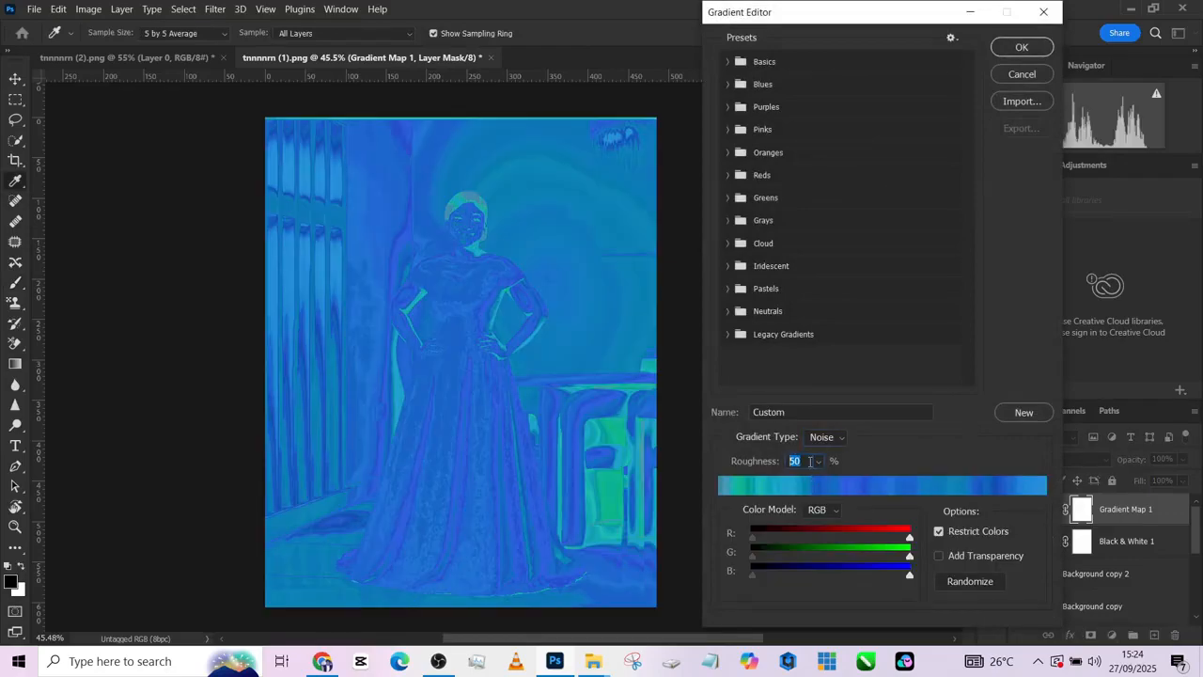
{"action": "type", "text": "30"}
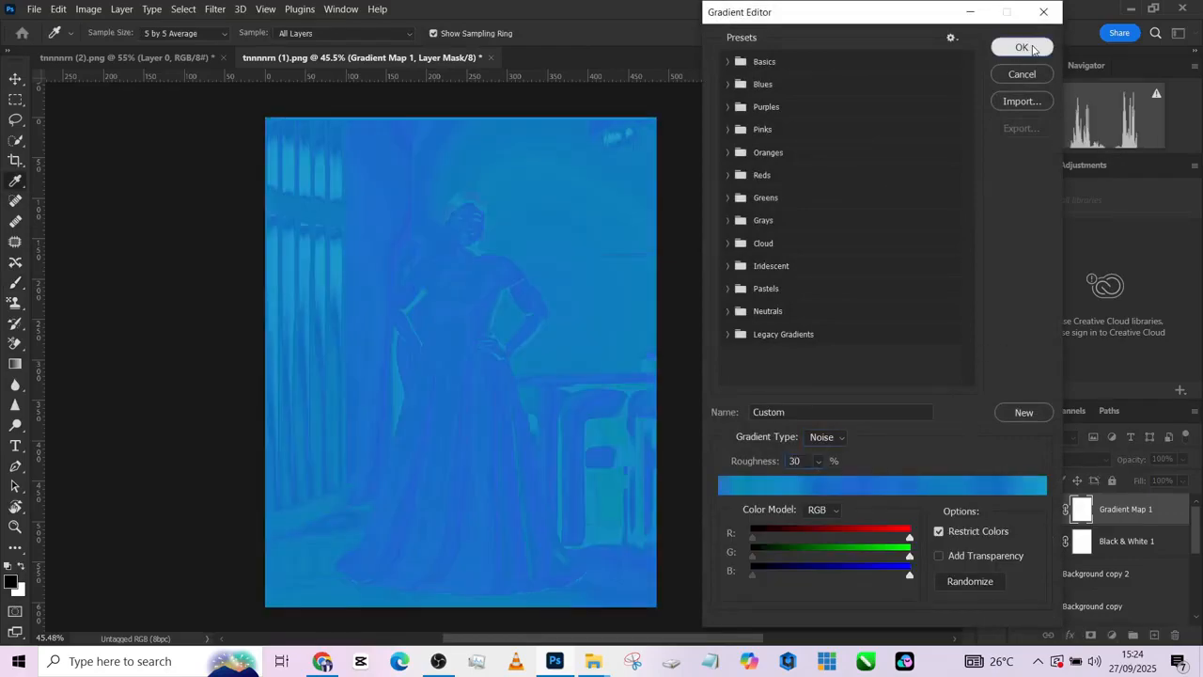
{"action": "left_click", "coordinate": [1022, 48]}
Set the Gradient Map layer's blend mode to Soft Light and its opacity to 67%
{"action": "left_click", "coordinate": [1045, 458]}
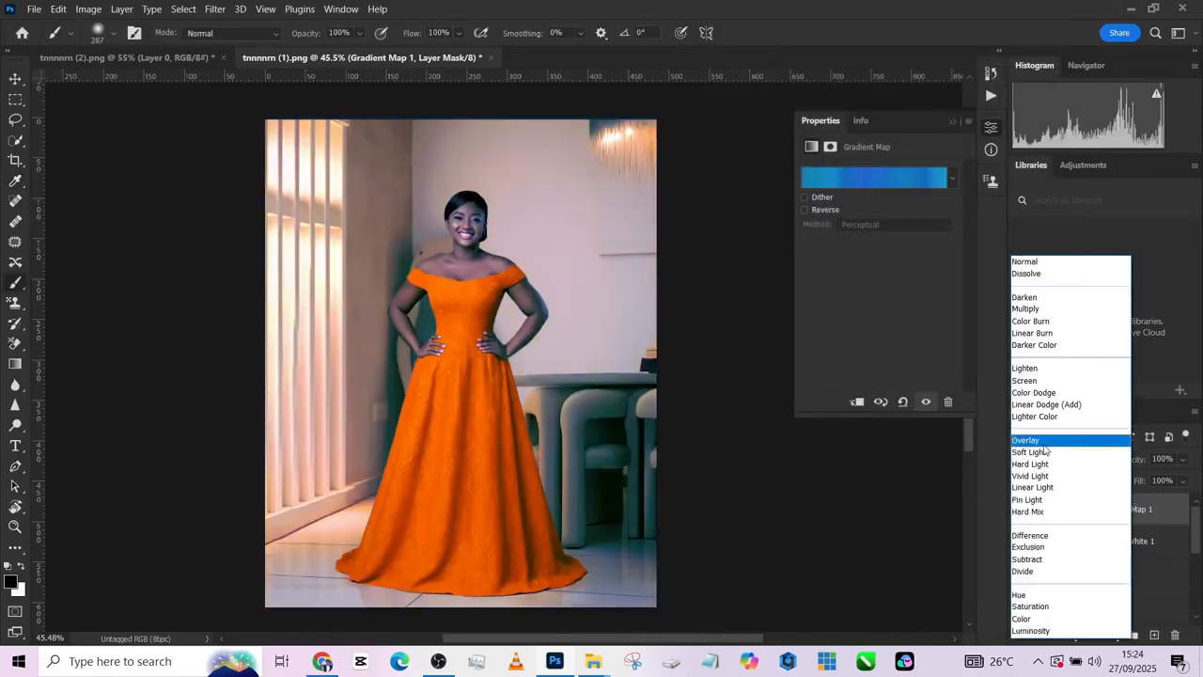
{"action": "left_click", "coordinate": [1044, 440]}
{"action": "left_click", "coordinate": [1044, 439]}
{"action": "left_click", "coordinate": [993, 436]}
{"action": "left_click", "coordinate": [1044, 459]}
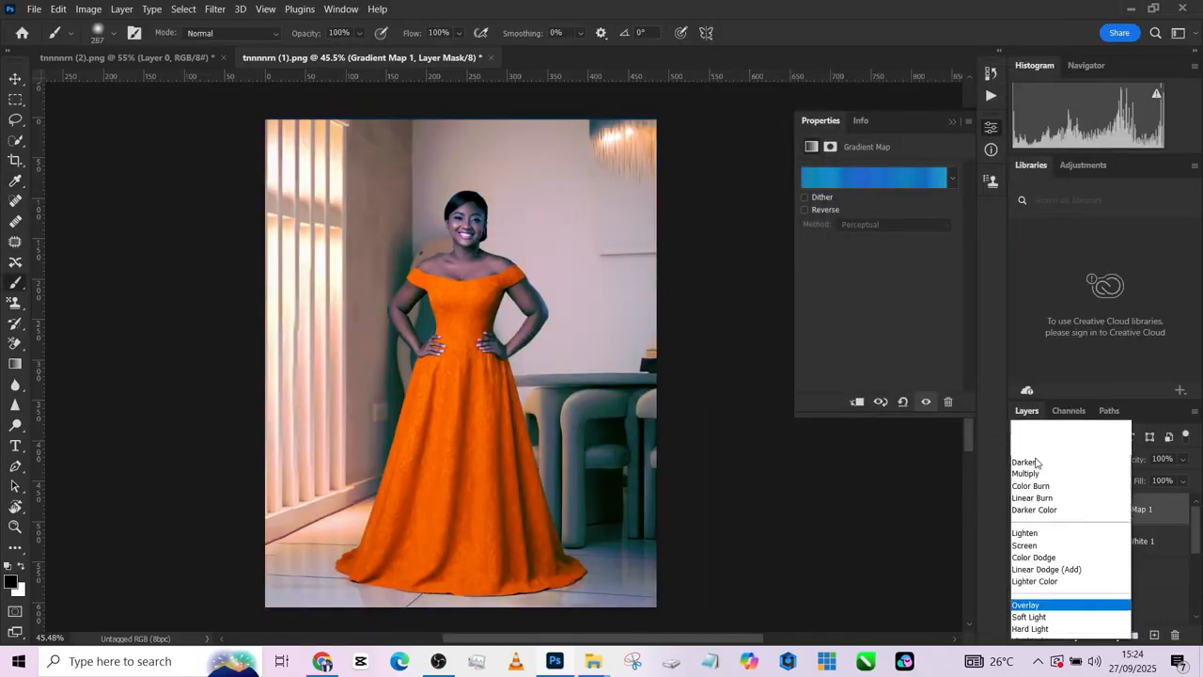
{"action": "left_click", "coordinate": [1040, 452]}
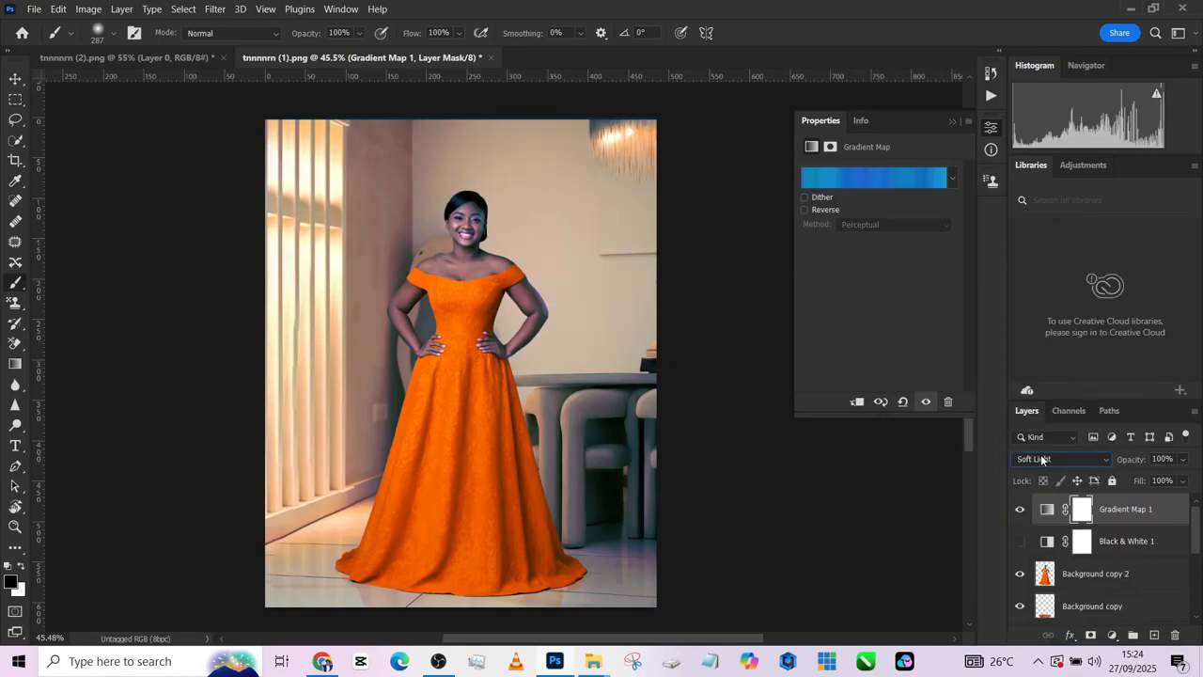
{"action": "left_click", "coordinate": [1183, 459]}
{"action": "left_click_drag", "start_coordinate": [1190, 481], "coordinate": [1169, 481]}
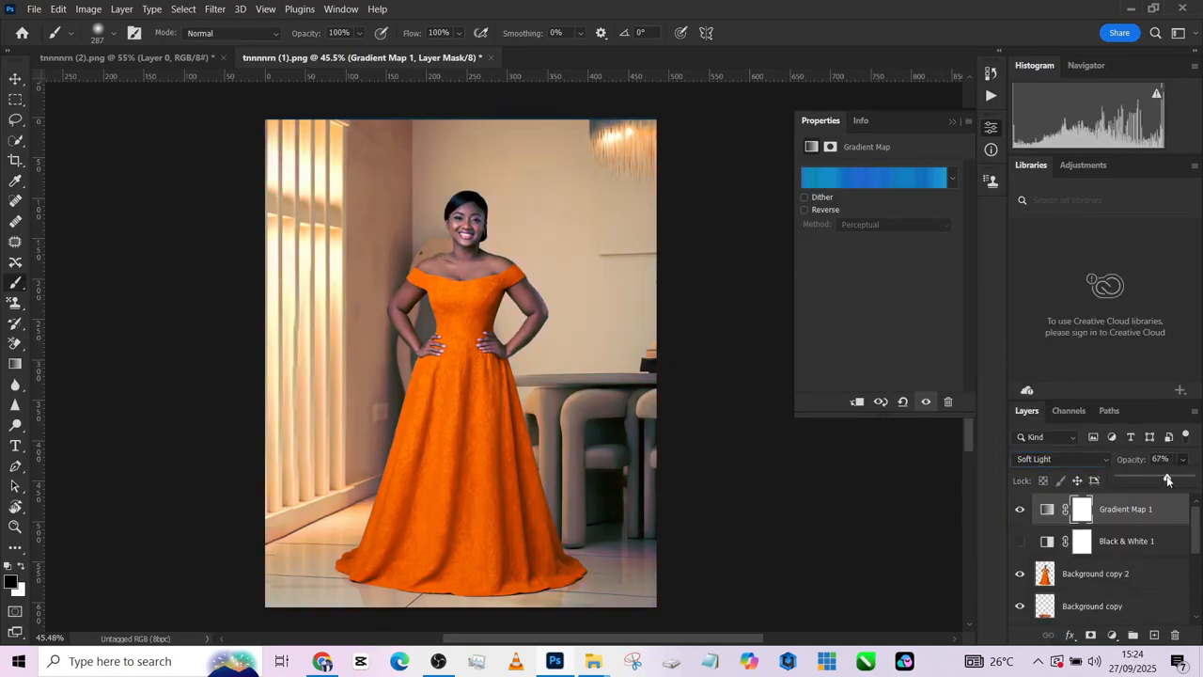
Randomize the Gradient Map's noise gradient until it gives a purple-to-pink blend that warms the scene, and apply it
{"action": "left_click", "coordinate": [910, 174]}
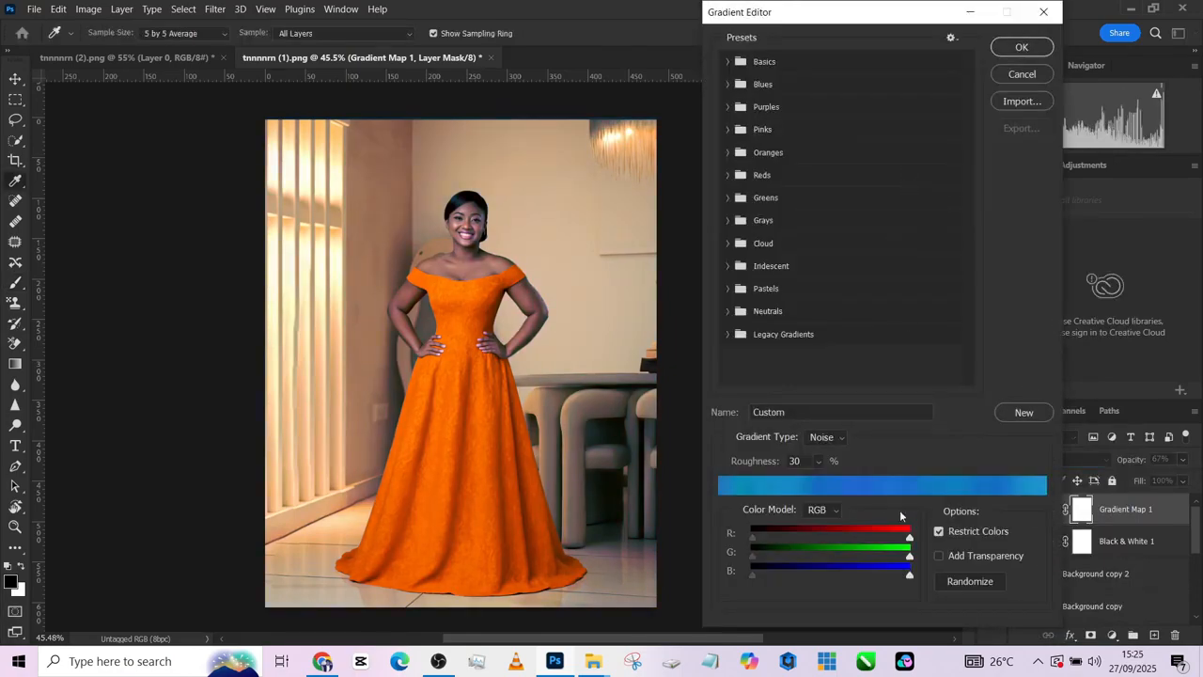
{"action": "left_click", "coordinate": [987, 582]}
{"action": "left_click", "coordinate": [987, 582]}
{"action": "left_click", "coordinate": [987, 582]}
{"action": "left_click", "coordinate": [987, 582]}
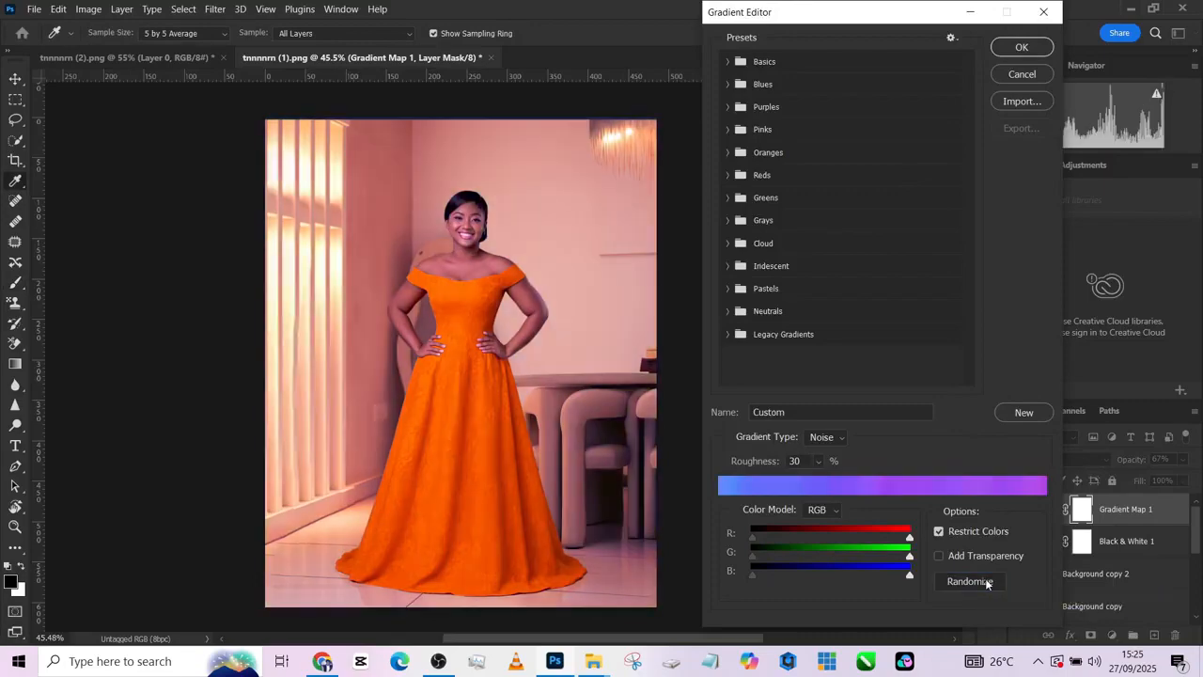
{"action": "left_click", "coordinate": [987, 583]}
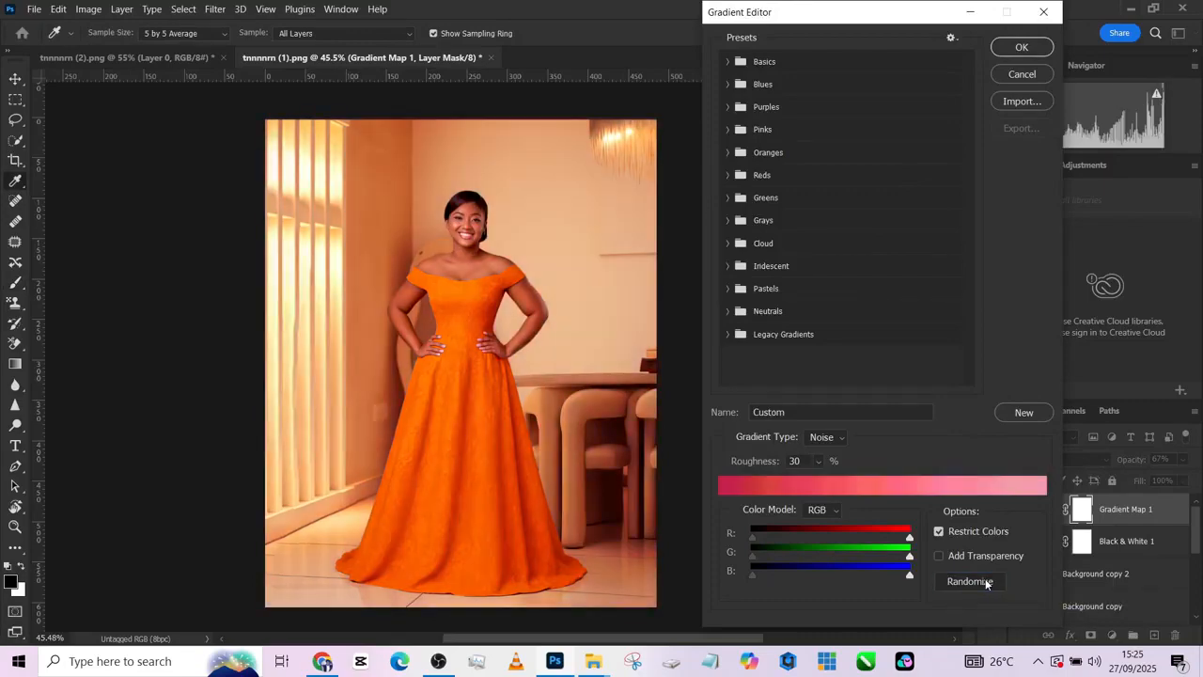
{"action": "left_click", "coordinate": [985, 580]}
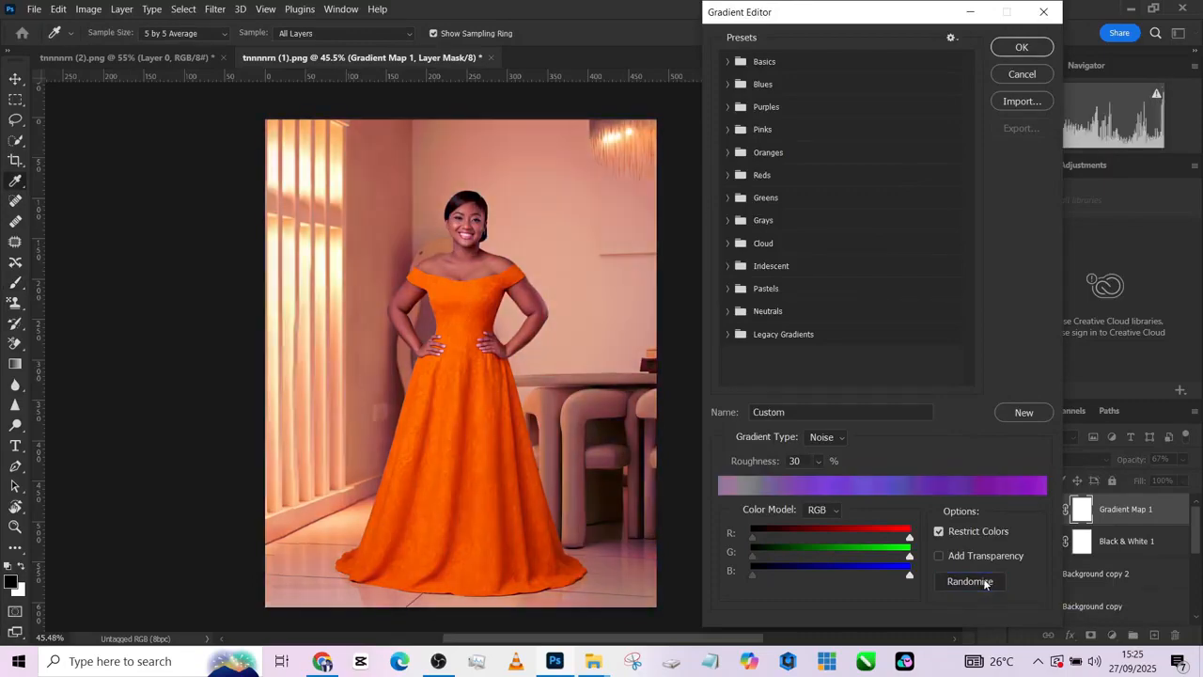
{"action": "left_click", "coordinate": [985, 580]}
{"action": "left_click", "coordinate": [985, 581]}
{"action": "left_click", "coordinate": [986, 581]}
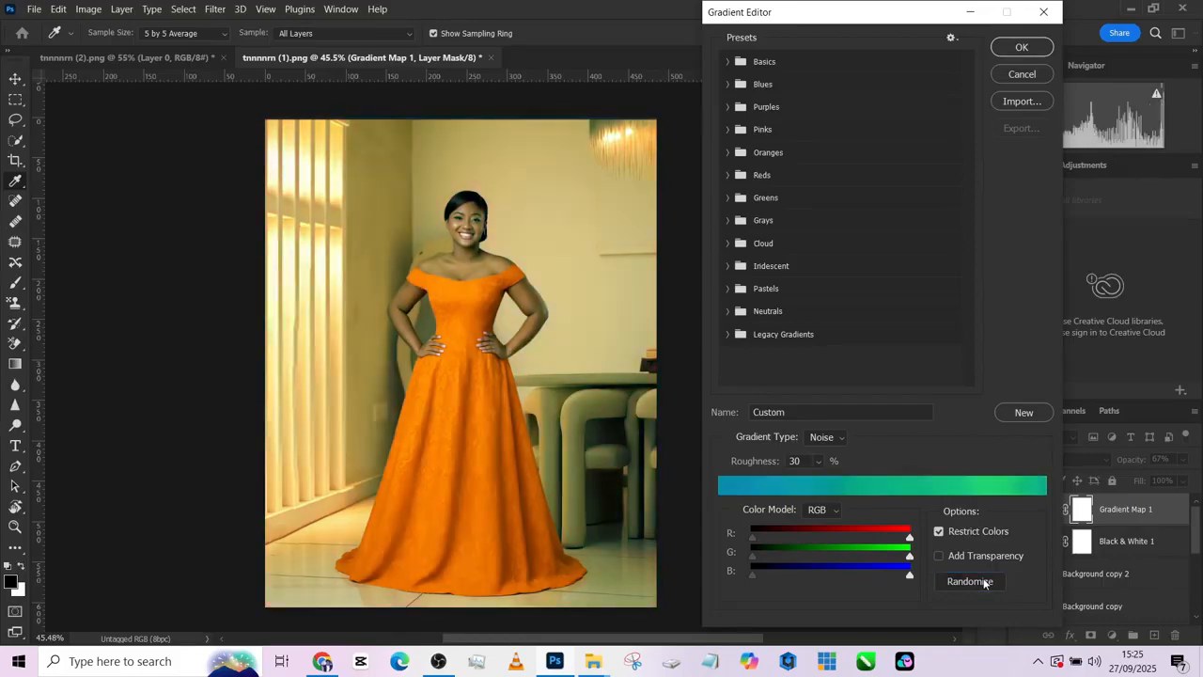
{"action": "left_click", "coordinate": [985, 581]}
{"action": "left_click", "coordinate": [985, 581]}
{"action": "left_click", "coordinate": [986, 581]}
{"action": "left_click", "coordinate": [985, 581]}
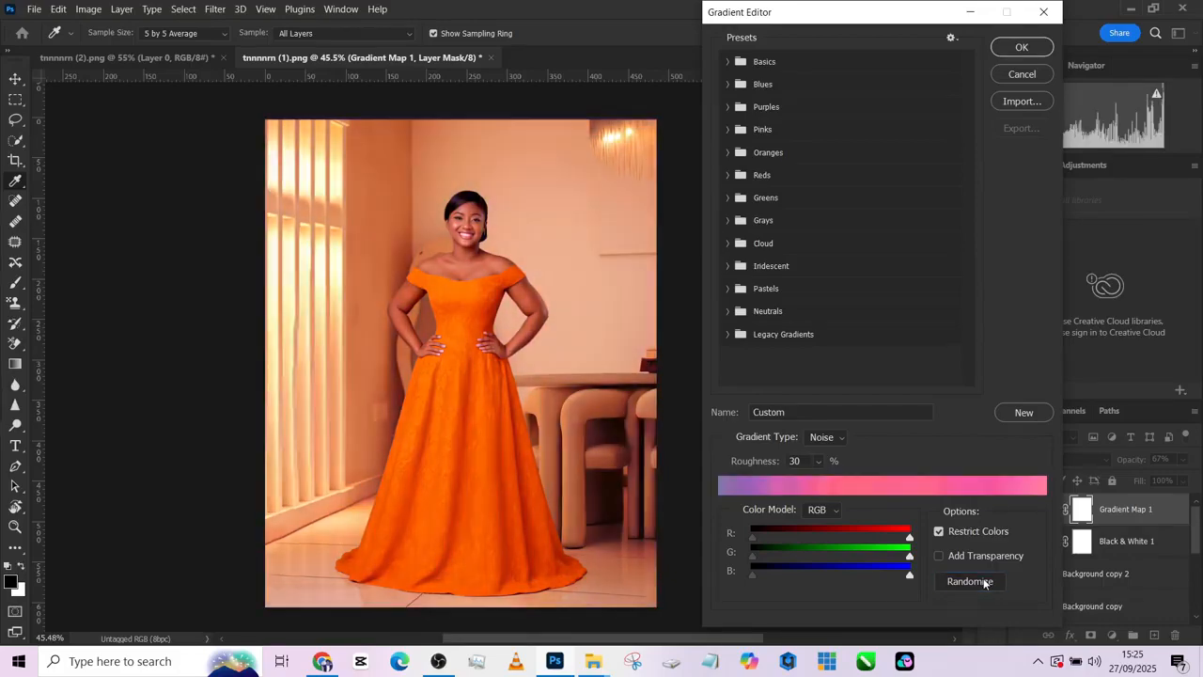
{"action": "left_click", "coordinate": [1022, 47]}
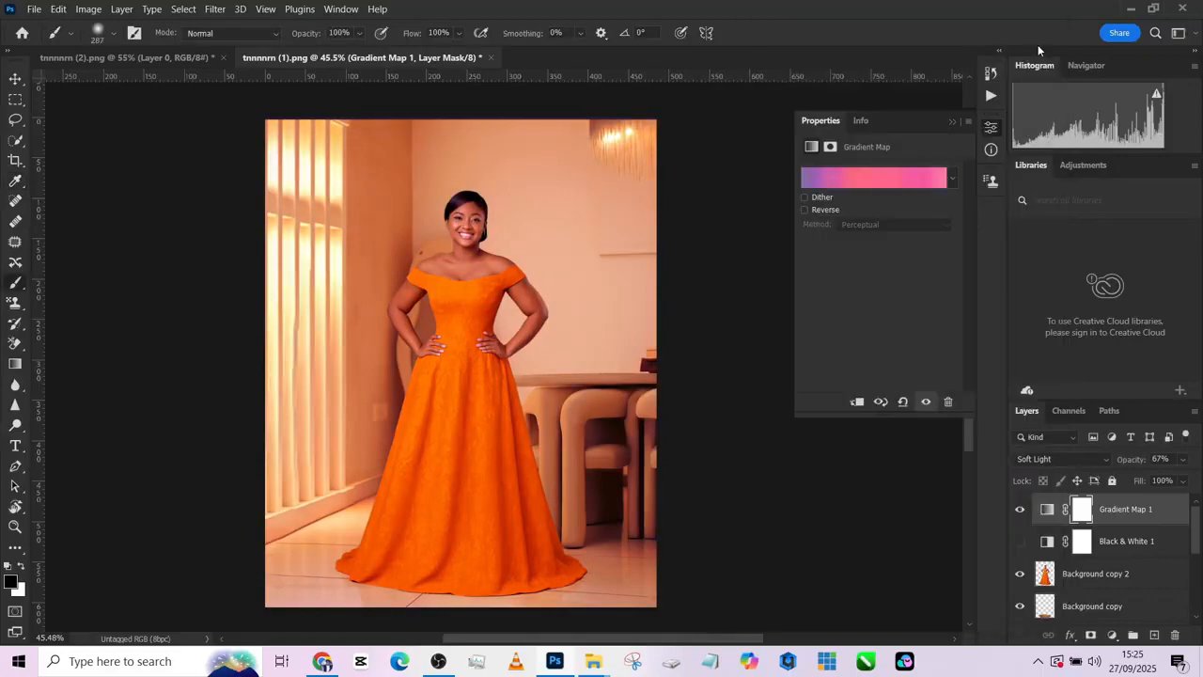
Set Gradient Map 1's fill to 37% and lower its opacity, comparing the image with and without the layer
{"action": "left_click", "coordinate": [1186, 481]}
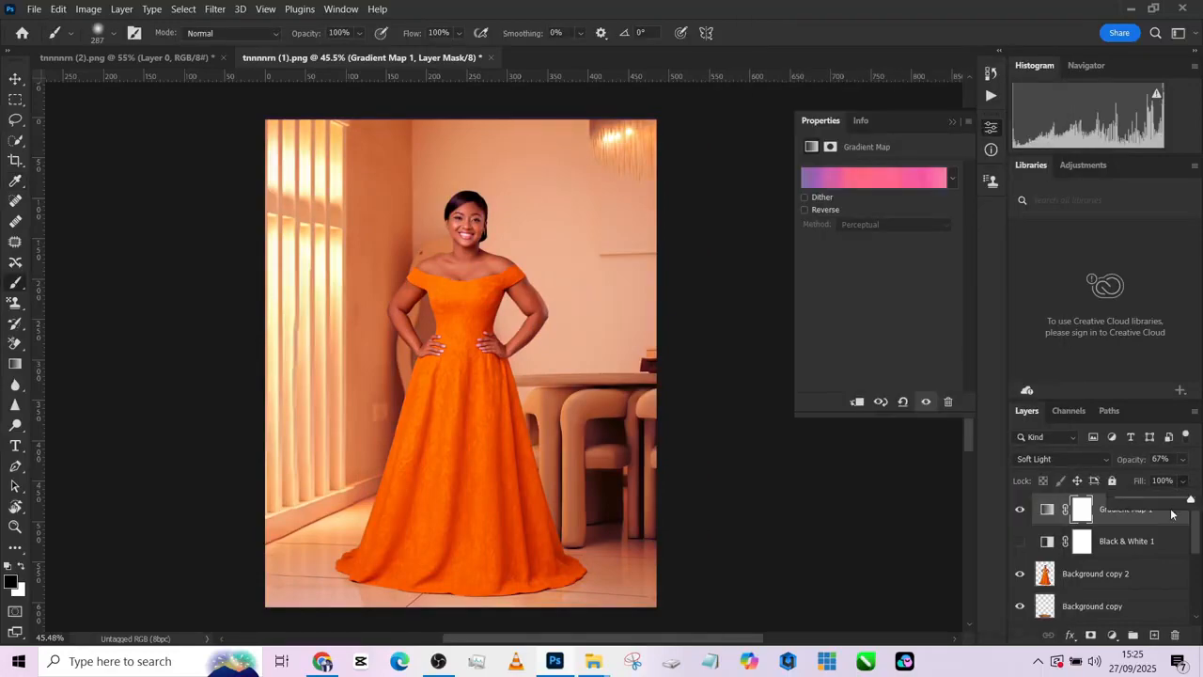
{"action": "left_click", "coordinate": [1145, 502]}
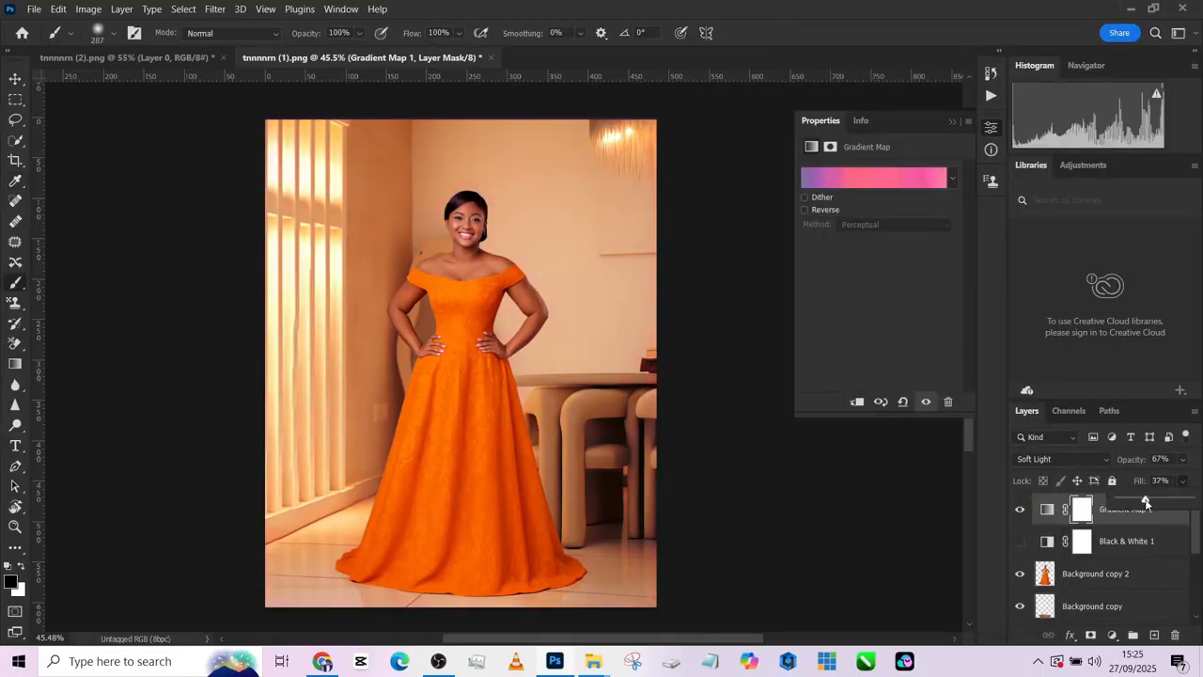
{"action": "left_click", "coordinate": [1020, 511]}
{"action": "left_click", "coordinate": [1020, 510]}
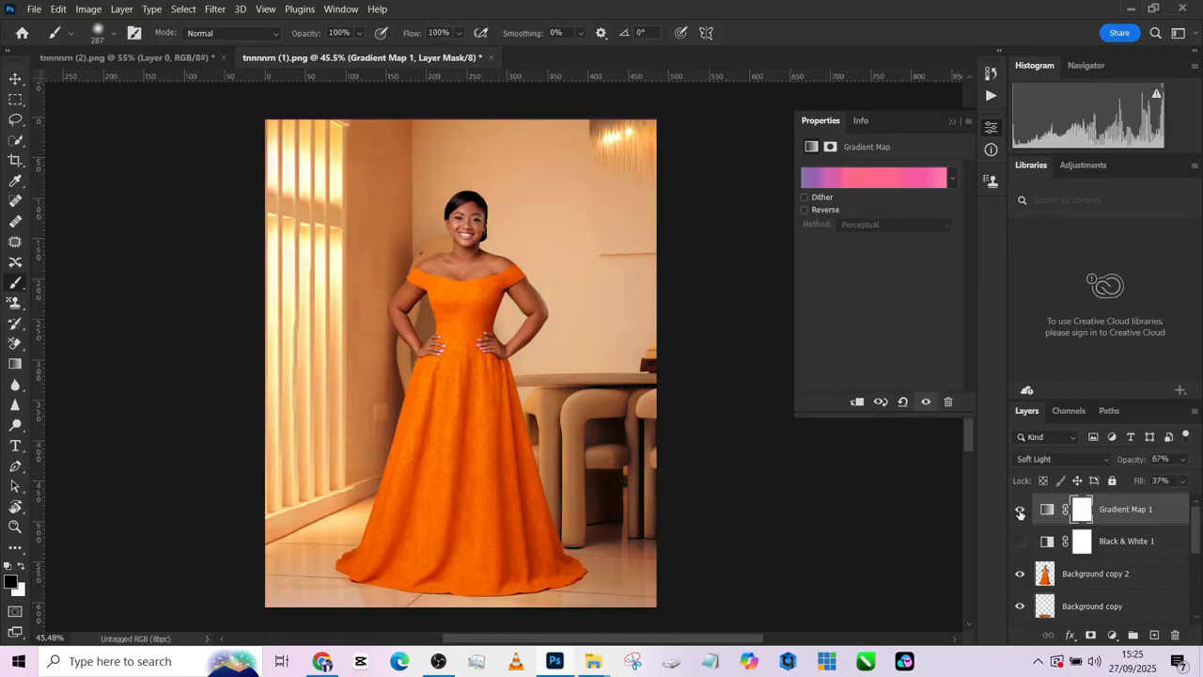
{"action": "left_click", "coordinate": [1186, 461]}
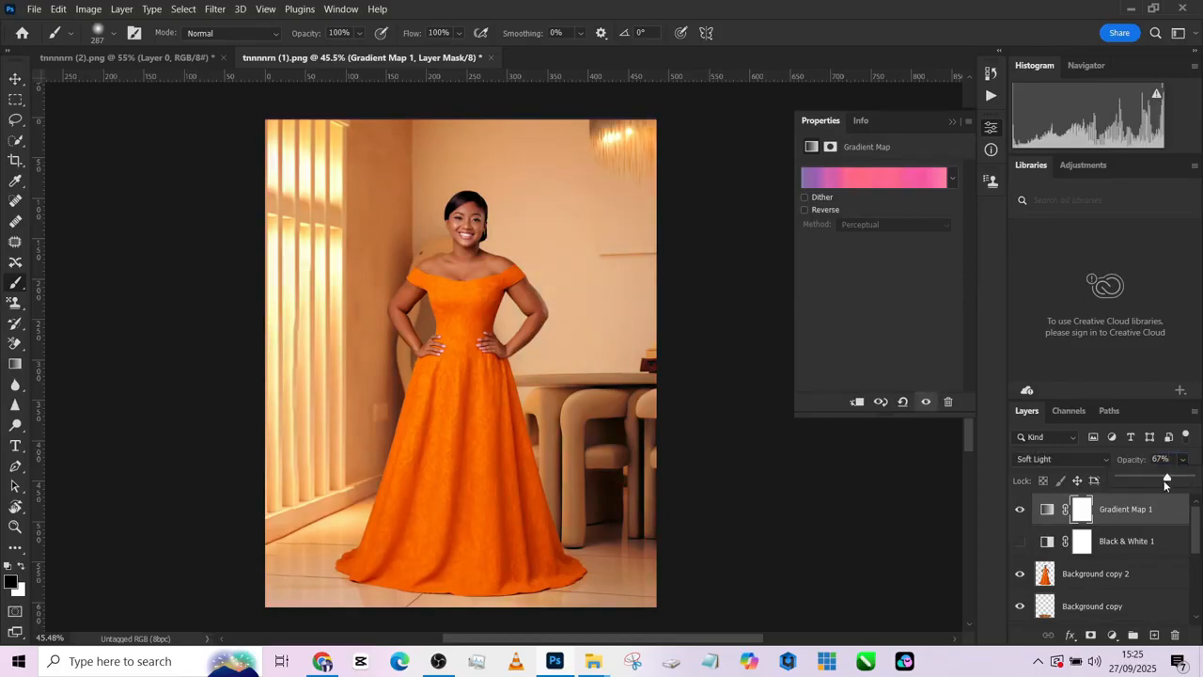
{"action": "left_click", "coordinate": [1153, 480]}
Add a Color Lookup adjustment on top, try the 3DLUT presets one after another and settle on DropBlues.3DL
{"action": "left_click", "coordinate": [1112, 635]}
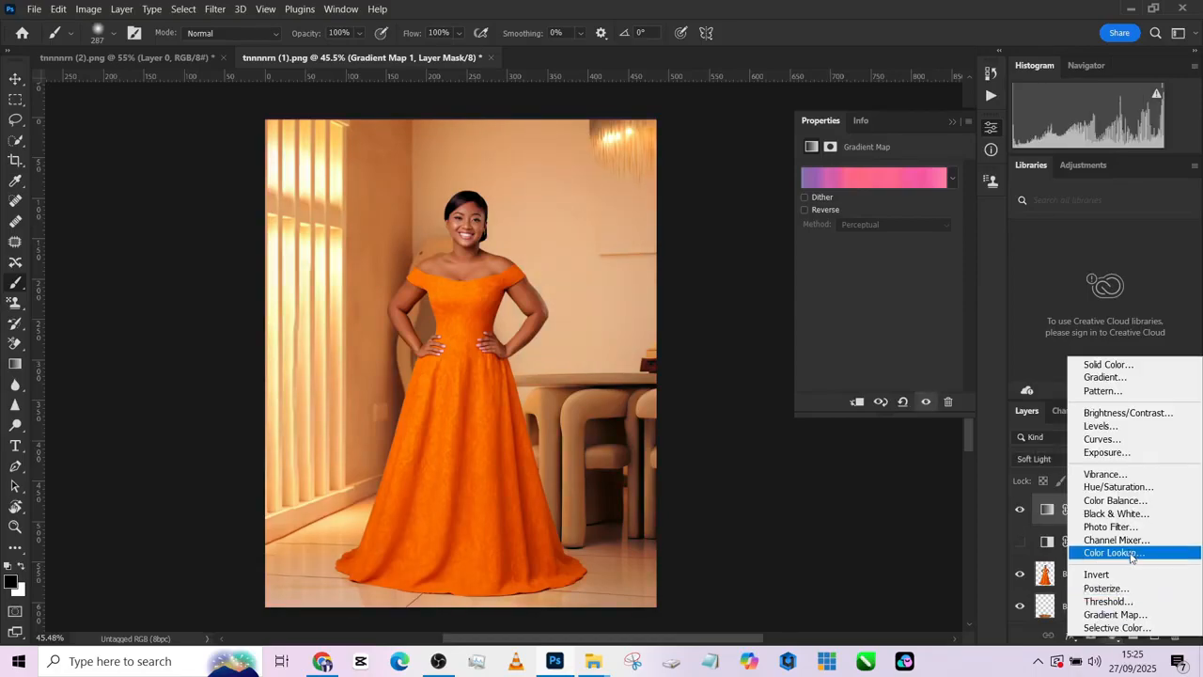
{"action": "left_click", "coordinate": [1101, 553]}
{"action": "left_click", "coordinate": [927, 175]}
{"action": "left_click", "coordinate": [922, 233]}
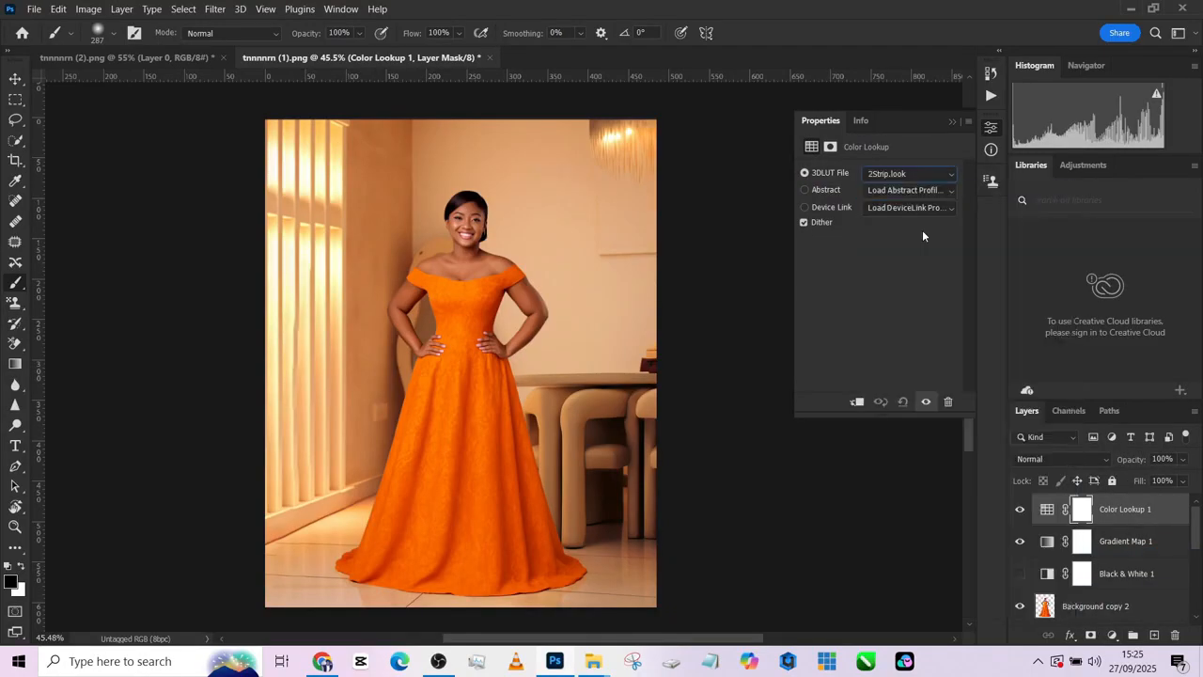
{"action": "key", "text": "Down"}
{"action": "key", "text": "Down"}
{"action": "key", "text": "Down"}
{"action": "key", "text": "Down"}
{"action": "key", "text": "Down"}
{"action": "key", "text": "Down"}
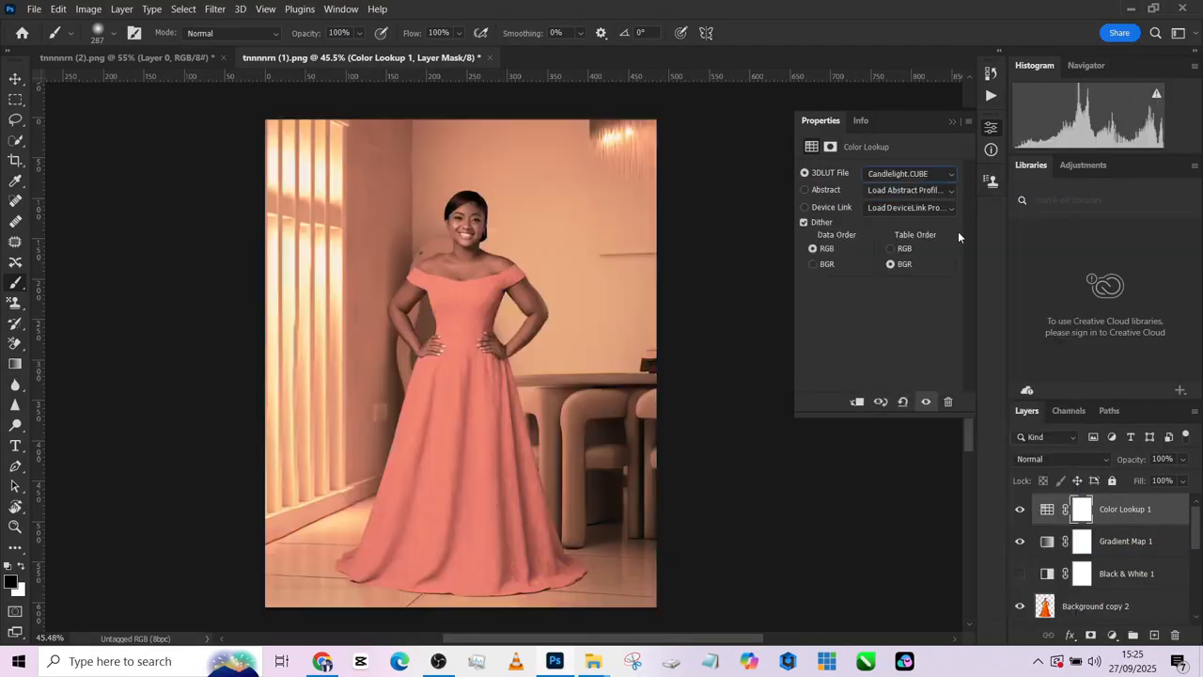
{"action": "key", "text": "Down"}
{"action": "key", "text": "Down"}
{"action": "key", "text": "Down"}
{"action": "key", "text": "Down"}
{"action": "key", "text": "Down"}
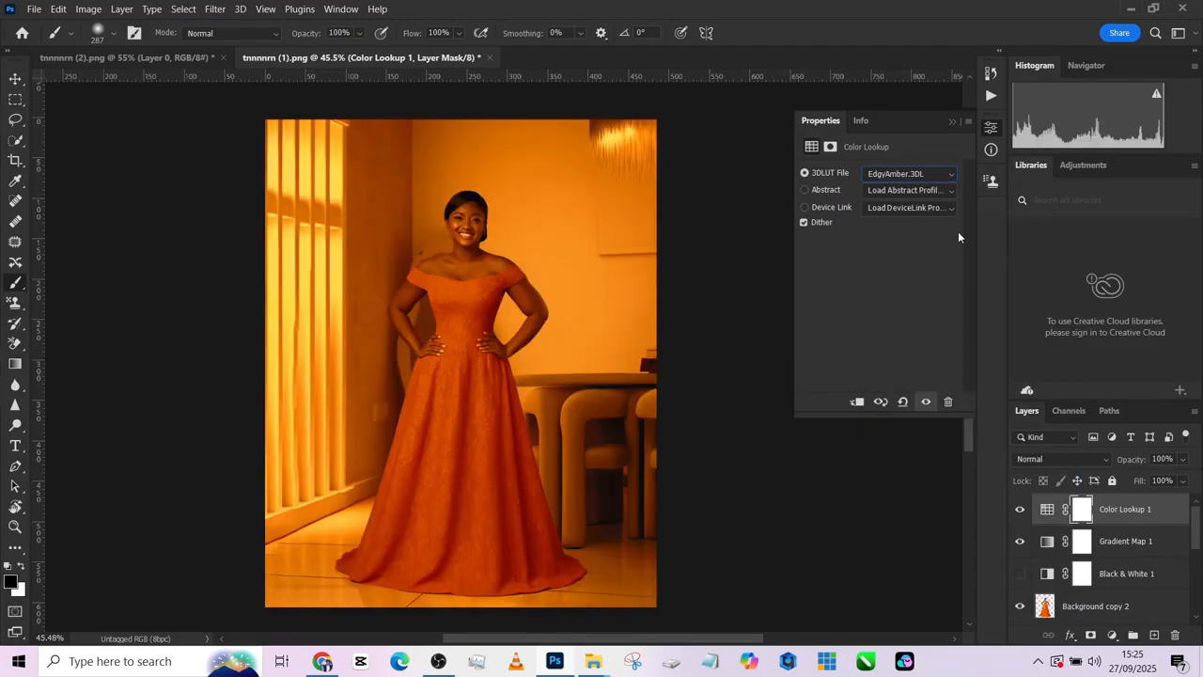
{"action": "key", "text": "Up"}
{"action": "key", "text": "Up"}
{"action": "key", "text": "Up"}
{"action": "key", "text": "Up"}
{"action": "key", "text": "Up"}
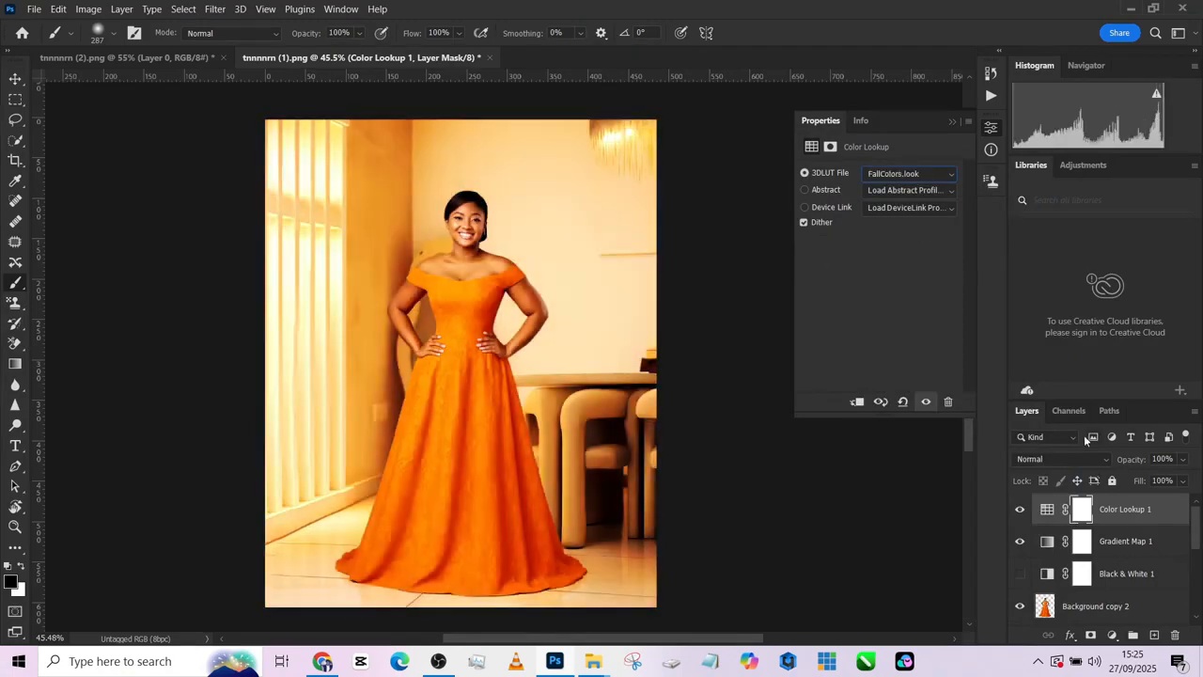
Reduce the Color Lookup layer's opacity to 51% and compare the image with and without it
{"action": "left_click", "coordinate": [1183, 460]}
{"action": "left_click_drag", "start_coordinate": [1162, 484], "coordinate": [1155, 482]}
{"action": "left_click", "coordinate": [1021, 511]}
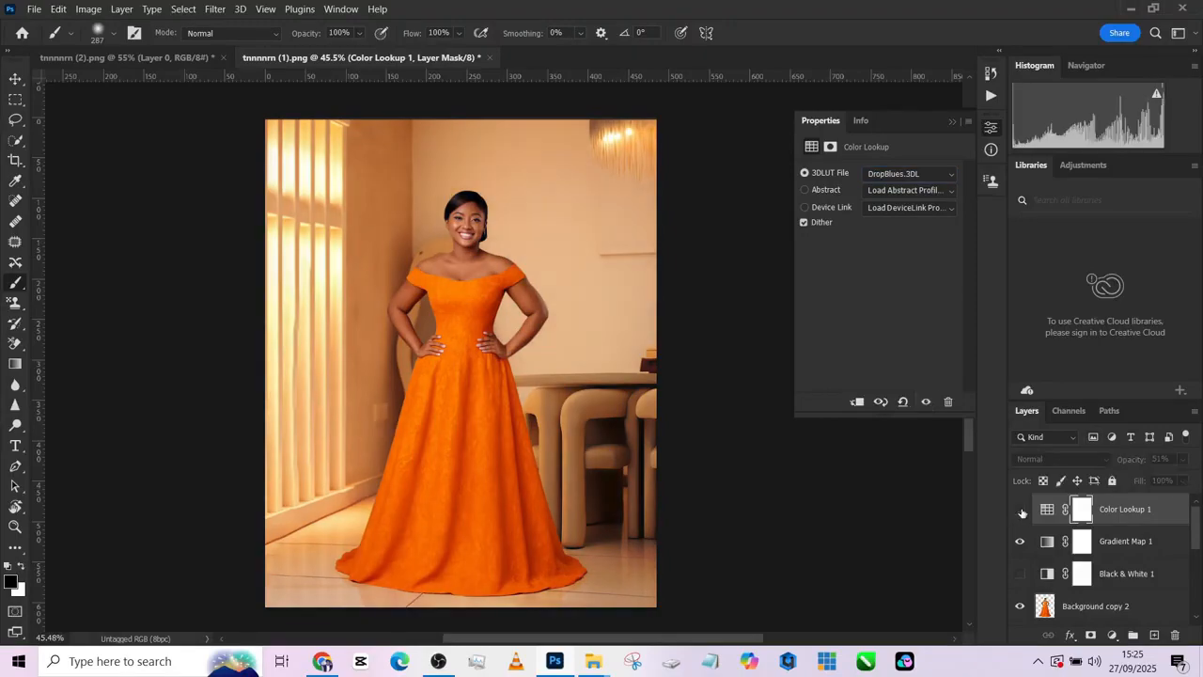
{"action": "left_click", "coordinate": [1021, 510]}
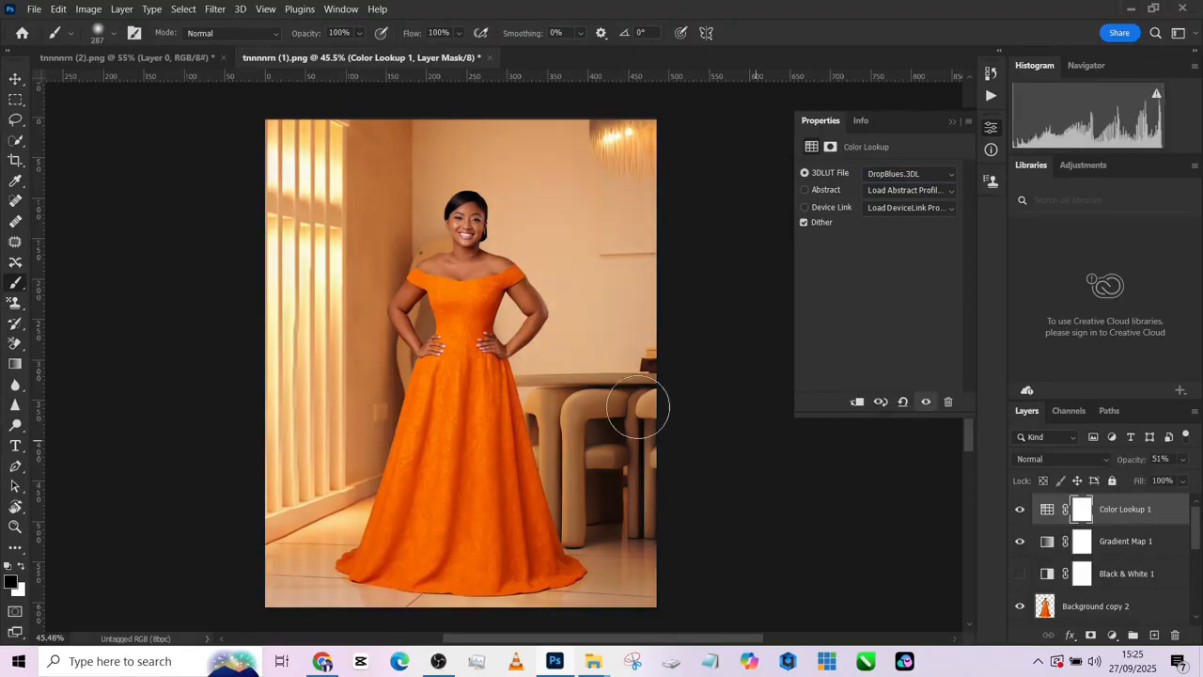
On Layer 2, make a rectangular selection about 485 by 527 mm covering the room above the floor
{"action": "scroll", "coordinate": [453, 276], "scroll_direction": "up", "scroll_amount": 6}
{"action": "scroll", "coordinate": [450, 191], "scroll_direction": "down", "scroll_amount": 2}
{"action": "scroll", "coordinate": [449, 191], "scroll_direction": "down", "scroll_amount": 1}
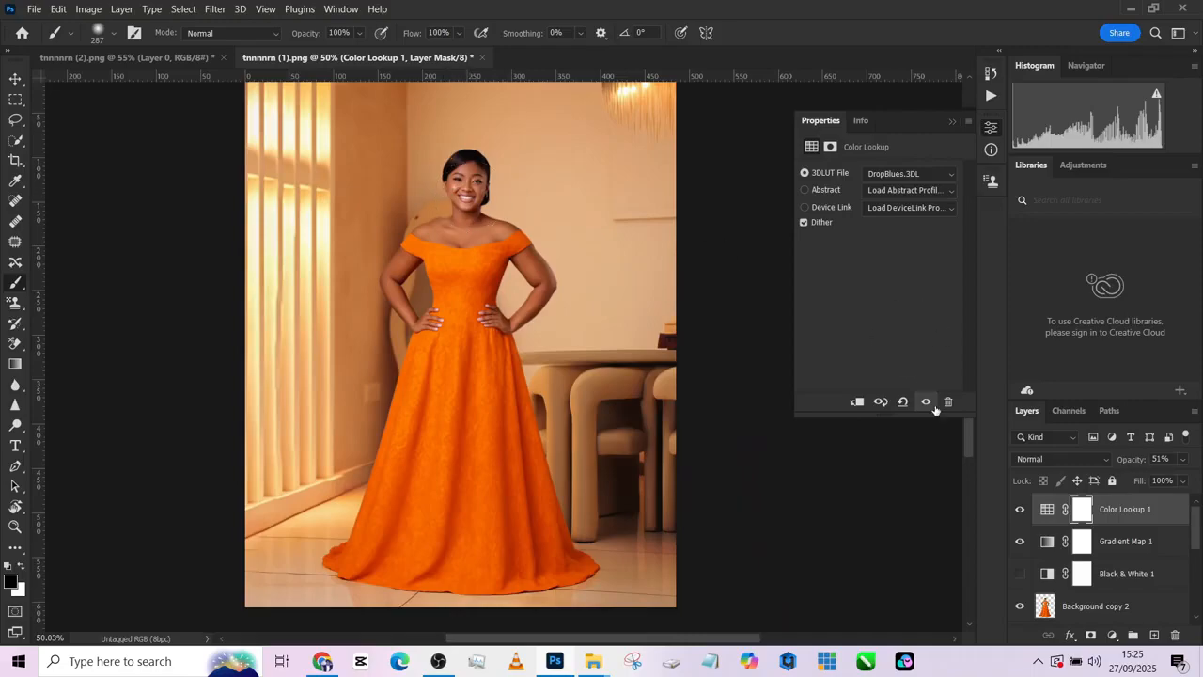
{"action": "scroll", "coordinate": [1111, 590], "scroll_direction": "down", "scroll_amount": 5}
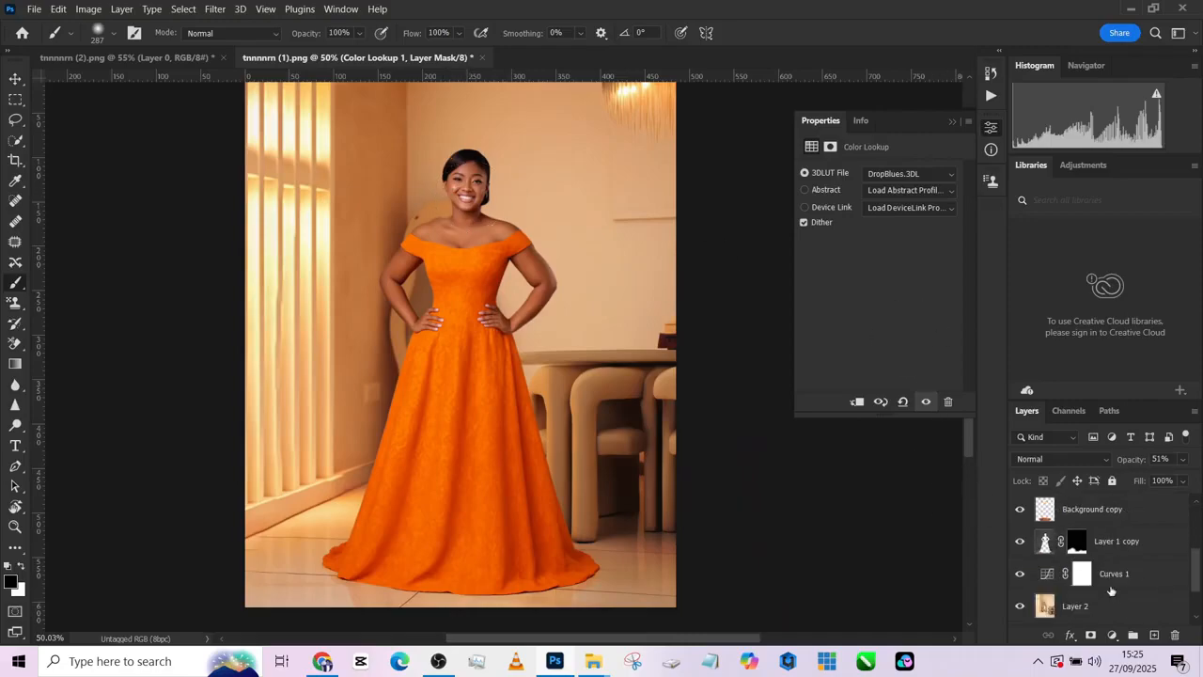
{"action": "left_click", "coordinate": [1092, 609]}
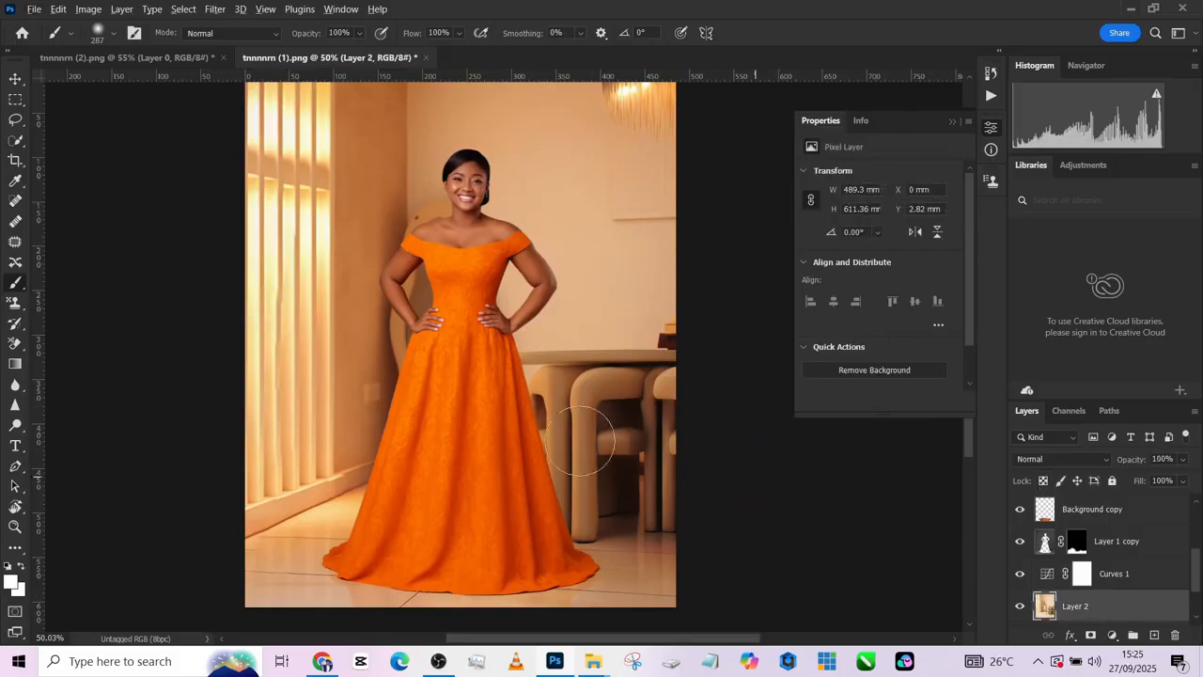
{"action": "scroll", "coordinate": [548, 386], "scroll_direction": "down", "scroll_amount": 1}
{"action": "left_click", "coordinate": [16, 100]}
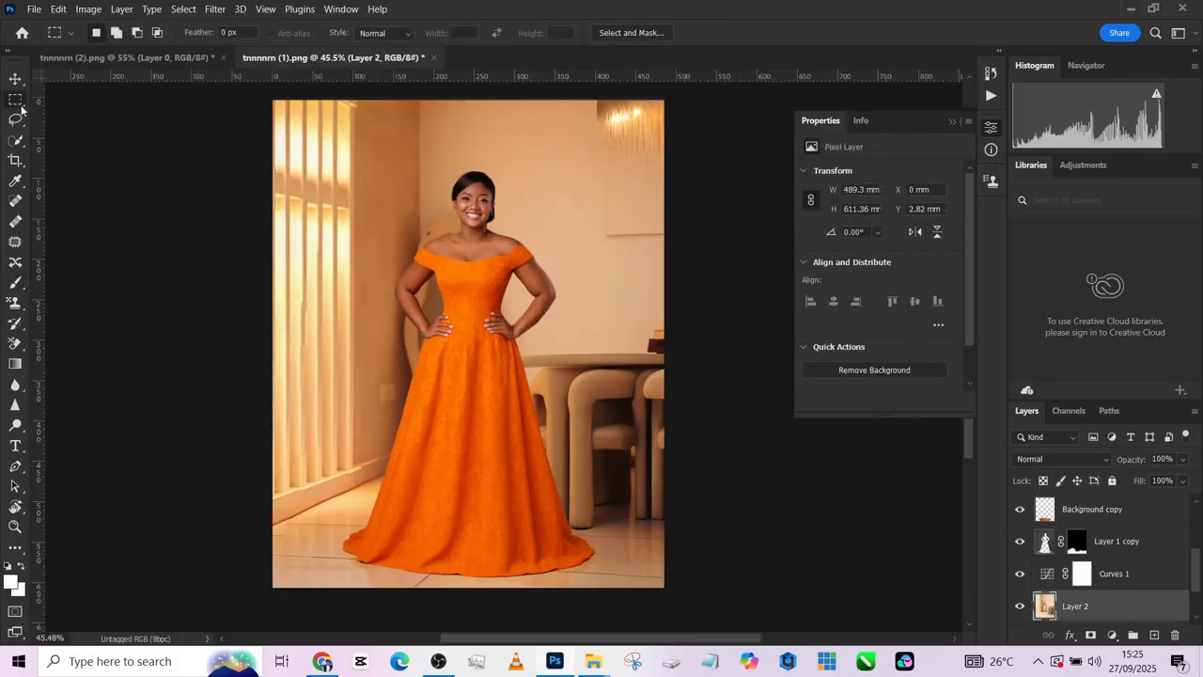
{"action": "scroll", "coordinate": [318, 229], "scroll_direction": "down", "scroll_amount": 1}
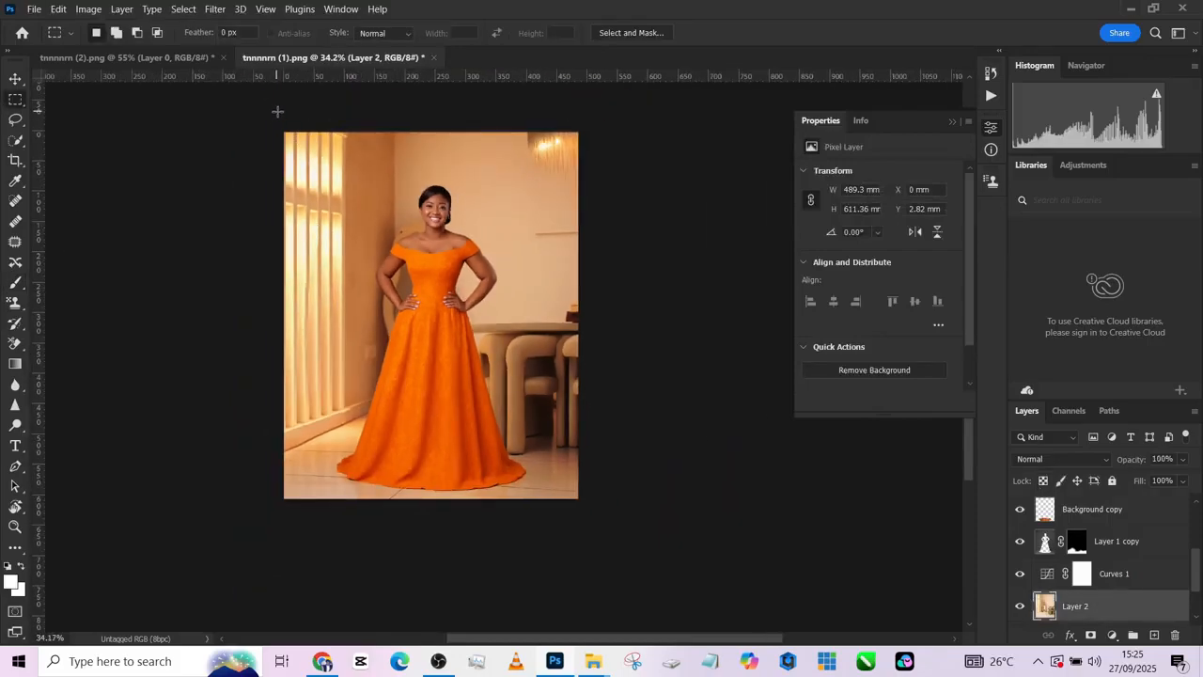
{"action": "left_click_drag", "start_coordinate": [272, 112], "coordinate": [600, 448]}
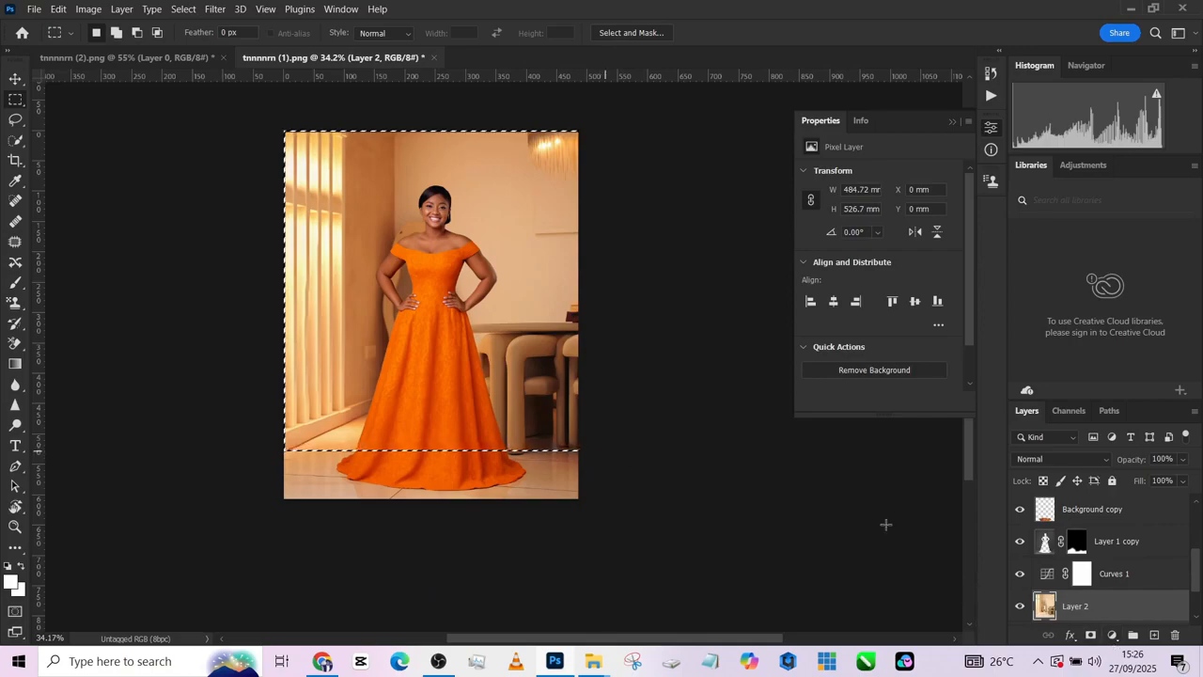
Add a Curves adjustment limited to the selected area above Layer 2 and darken the midtones, input 151 to output 95
{"action": "left_click", "coordinate": [1112, 634]}
{"action": "left_click", "coordinate": [1095, 436]}
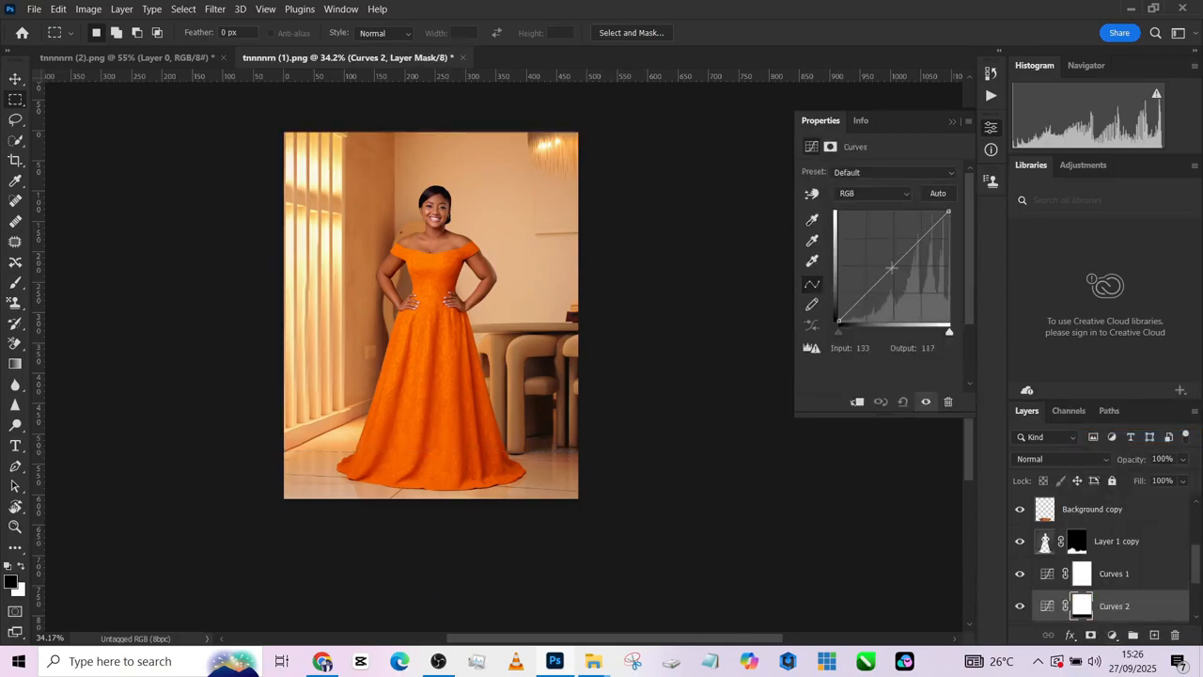
{"action": "left_click_drag", "start_coordinate": [898, 261], "coordinate": [905, 282]}
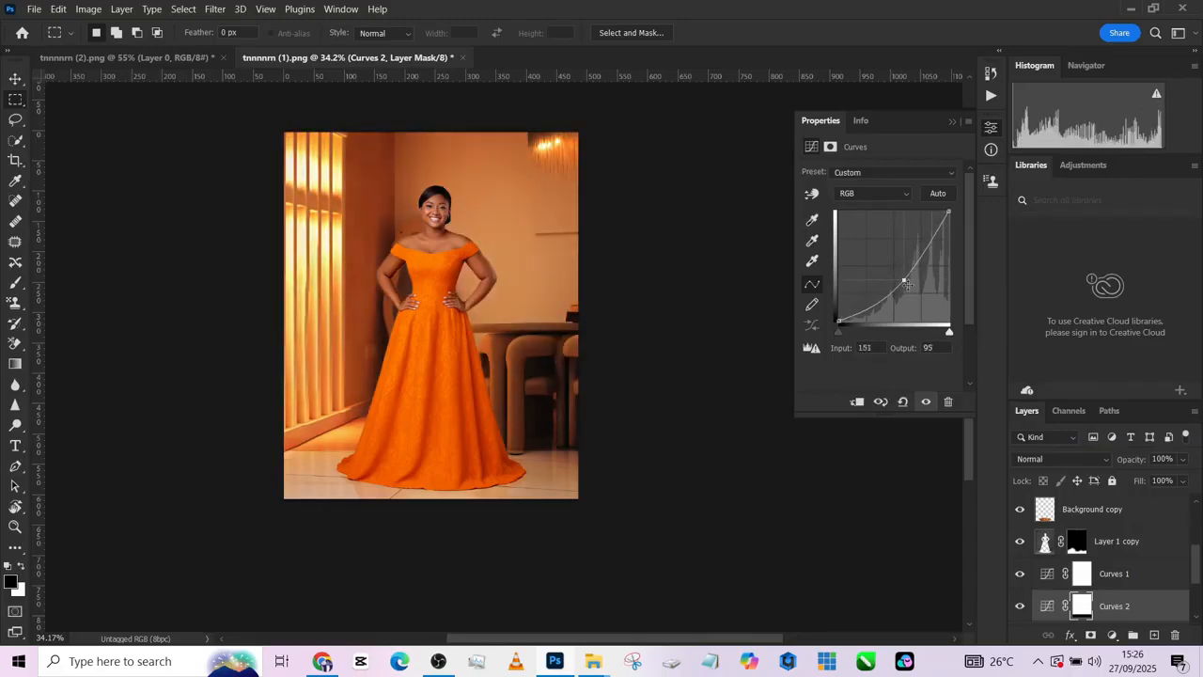
{"action": "scroll", "coordinate": [547, 332], "scroll_direction": "up", "scroll_amount": 2}
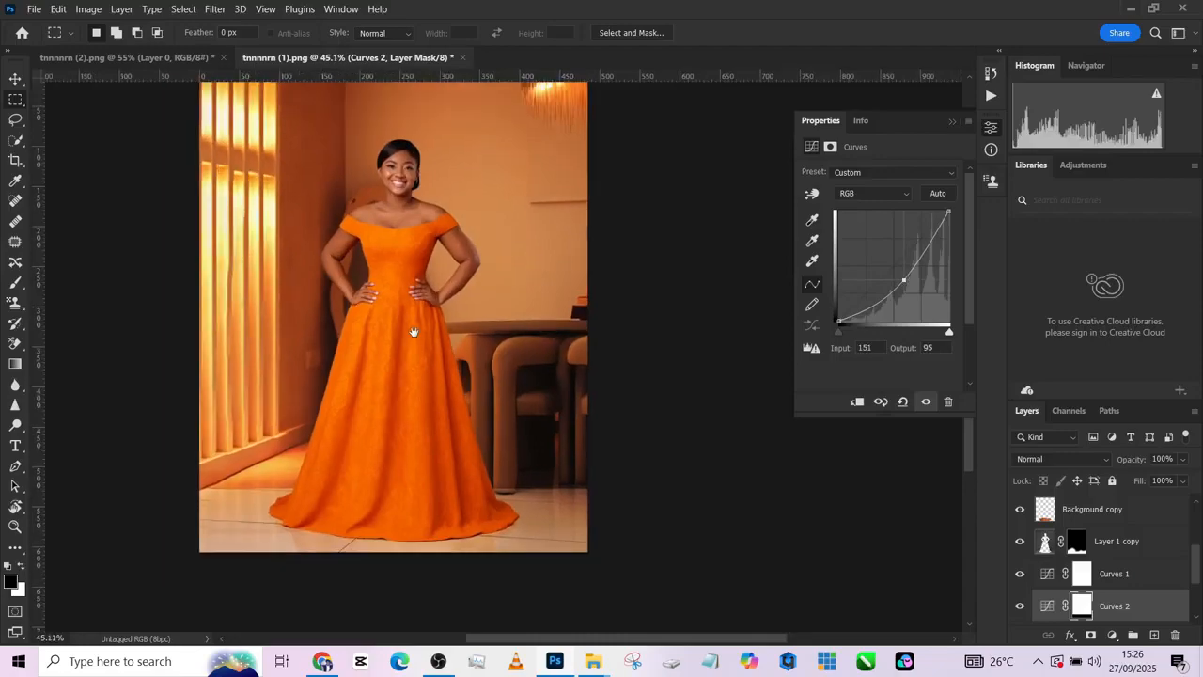
{"action": "left_click_drag", "start_coordinate": [416, 345], "coordinate": [434, 364]}
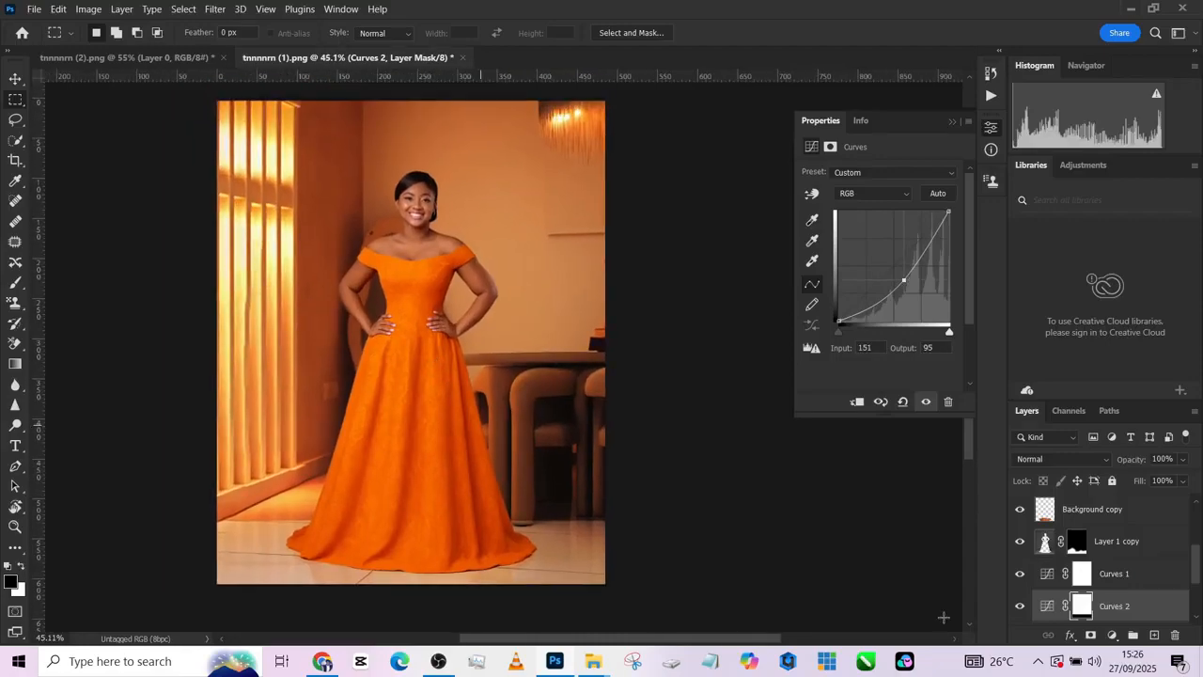
Feather the new Curves layer's mask by 59.4 px to soften the transition at the floor
{"action": "left_click", "coordinate": [1048, 605]}
{"action": "left_click", "coordinate": [1081, 609]}
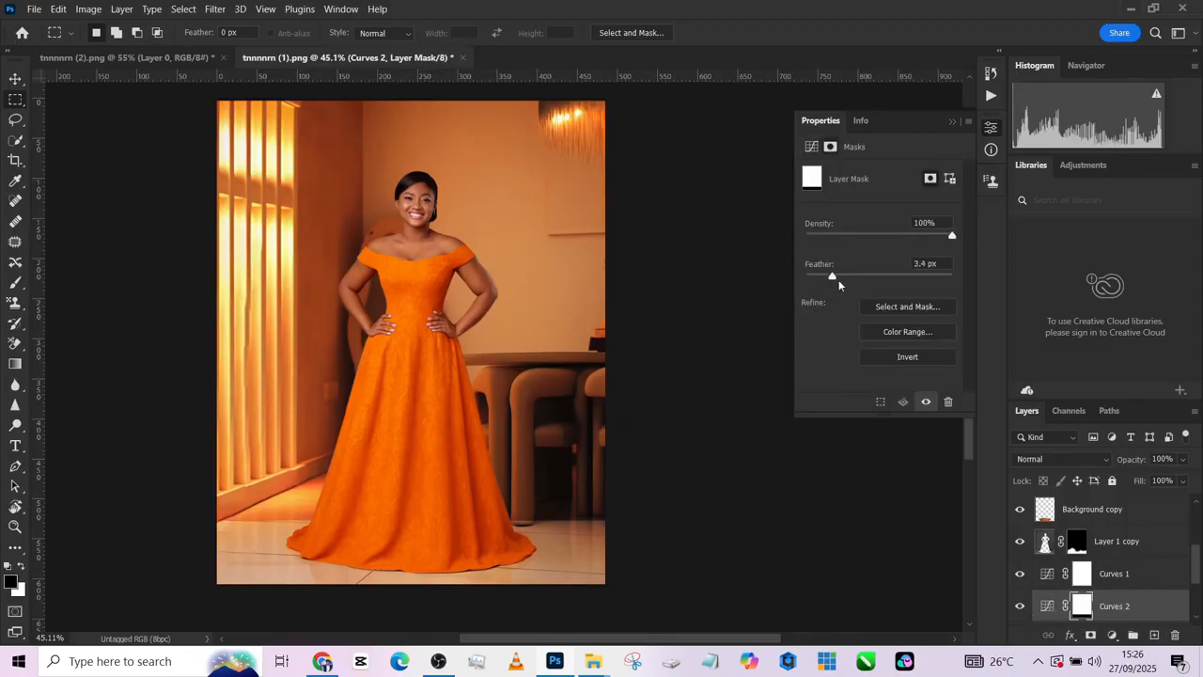
{"action": "left_click_drag", "start_coordinate": [869, 272], "coordinate": [889, 270]}
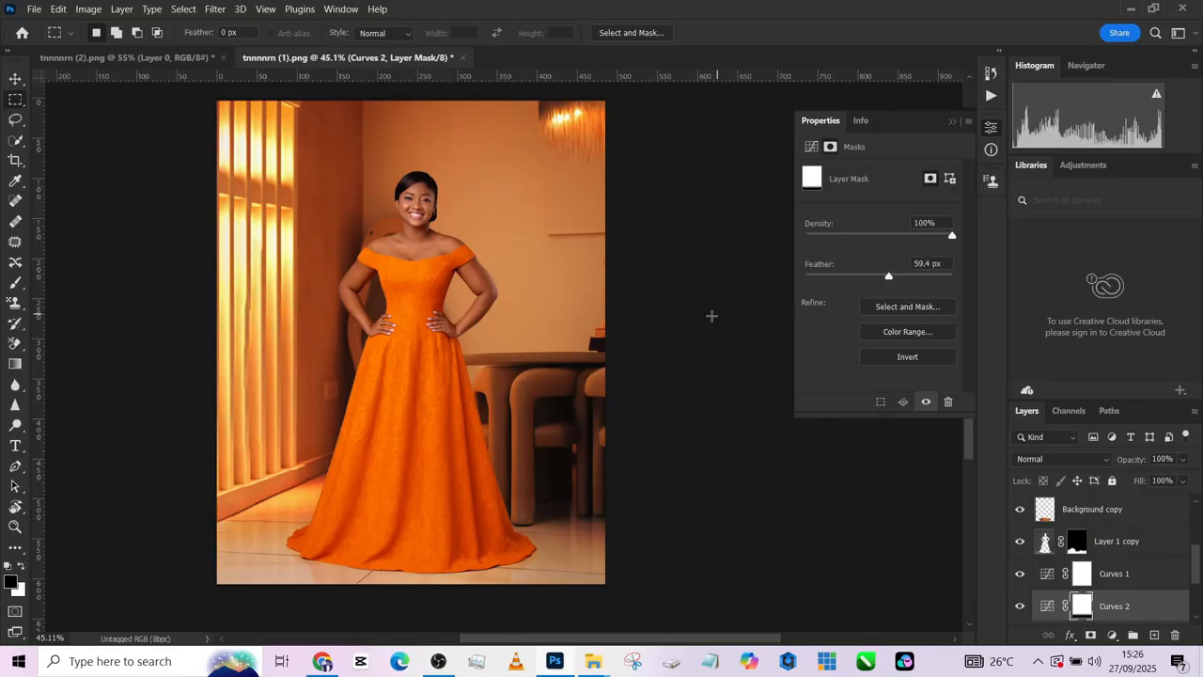
Change the Curves 2 blend mode to Luminosity, comparing it with Normal and with the layer hidden
{"action": "left_click", "coordinate": [1073, 459]}
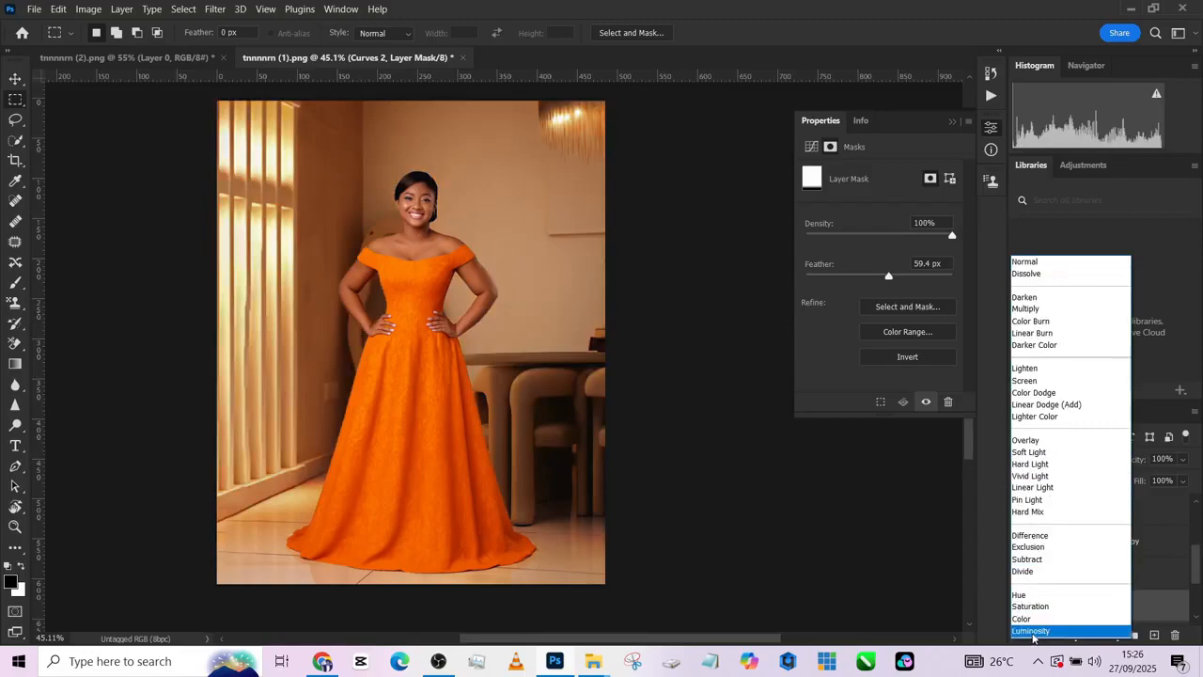
{"action": "left_click", "coordinate": [1031, 630]}
{"action": "scroll", "coordinate": [508, 411], "scroll_direction": "down", "scroll_amount": 2}
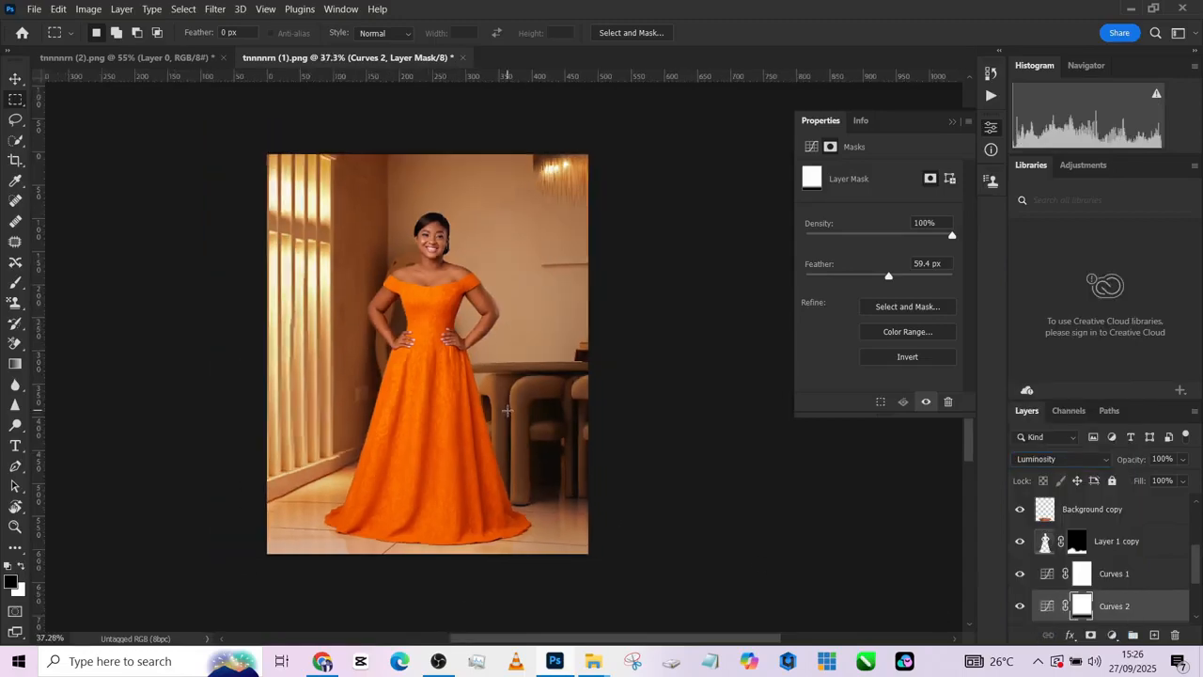
{"action": "scroll", "coordinate": [509, 411], "scroll_direction": "up", "scroll_amount": 1}
{"action": "left_click", "coordinate": [1037, 465]}
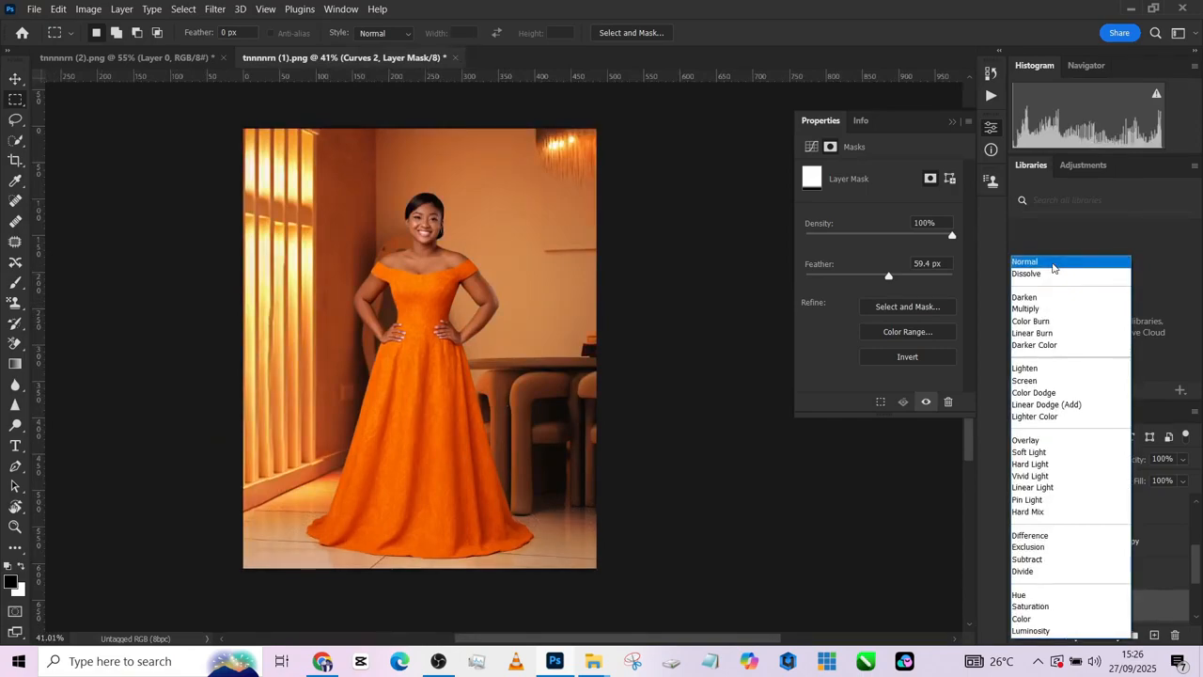
{"action": "left_click", "coordinate": [1061, 631]}
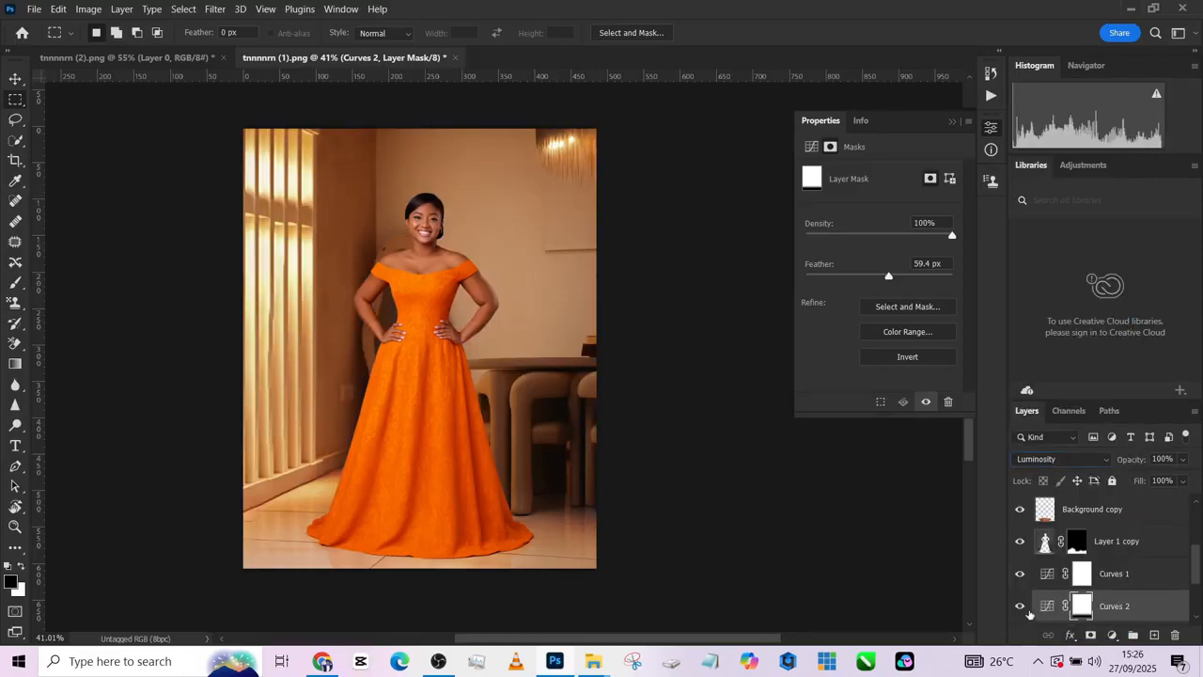
{"action": "left_click", "coordinate": [1021, 608]}
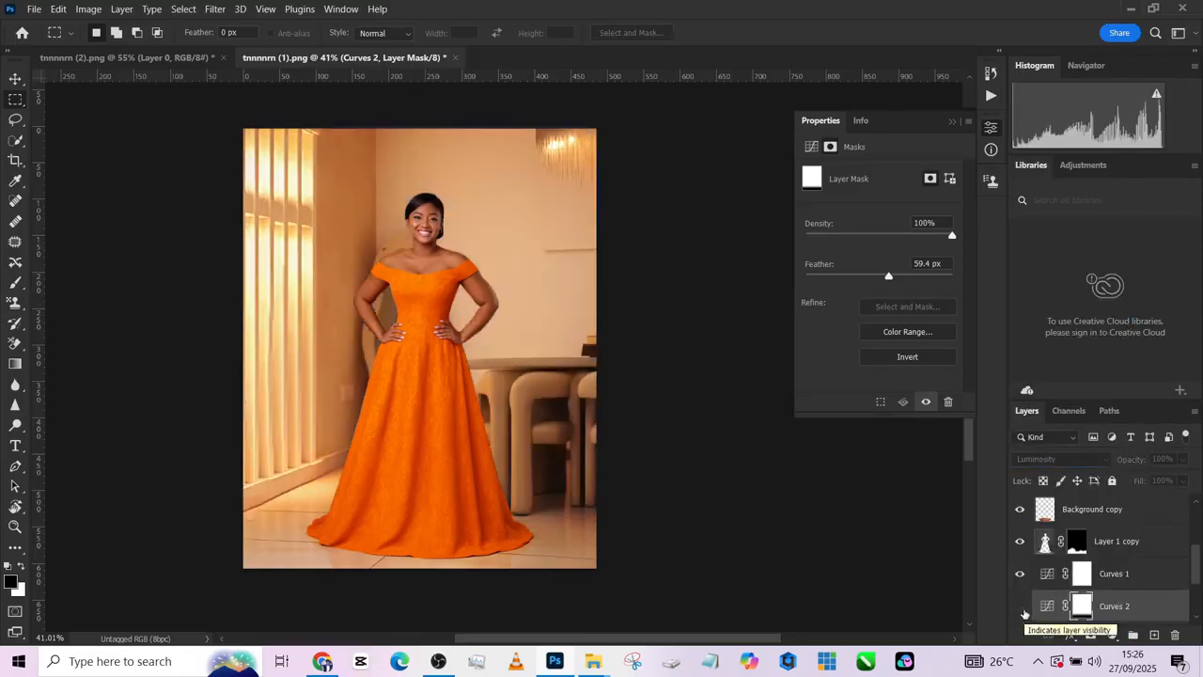
{"action": "left_click", "coordinate": [1021, 607]}
{"action": "scroll", "coordinate": [524, 494], "scroll_direction": "down", "scroll_amount": 1}
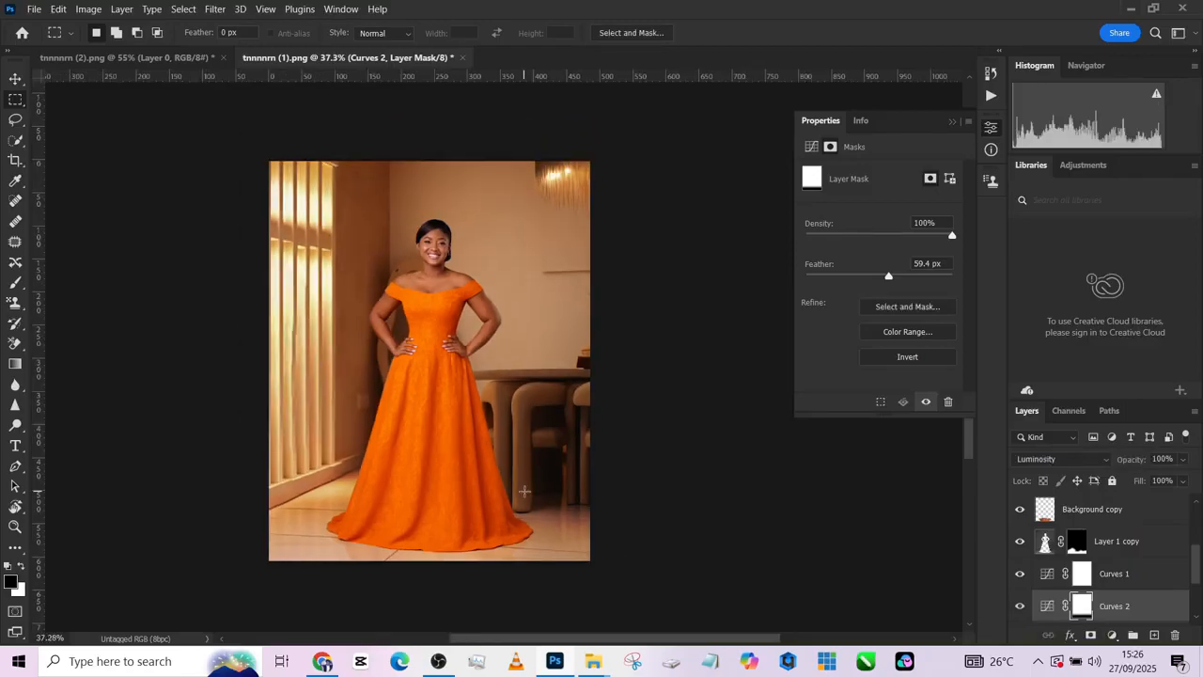
{"action": "scroll", "coordinate": [525, 410], "scroll_direction": "up", "scroll_amount": 2}
Add a Curves adjustment above Background copy 2 that lifts input 117 to output 133, and invert its mask to black
{"action": "scroll", "coordinate": [1063, 536], "scroll_direction": "up", "scroll_amount": 3}
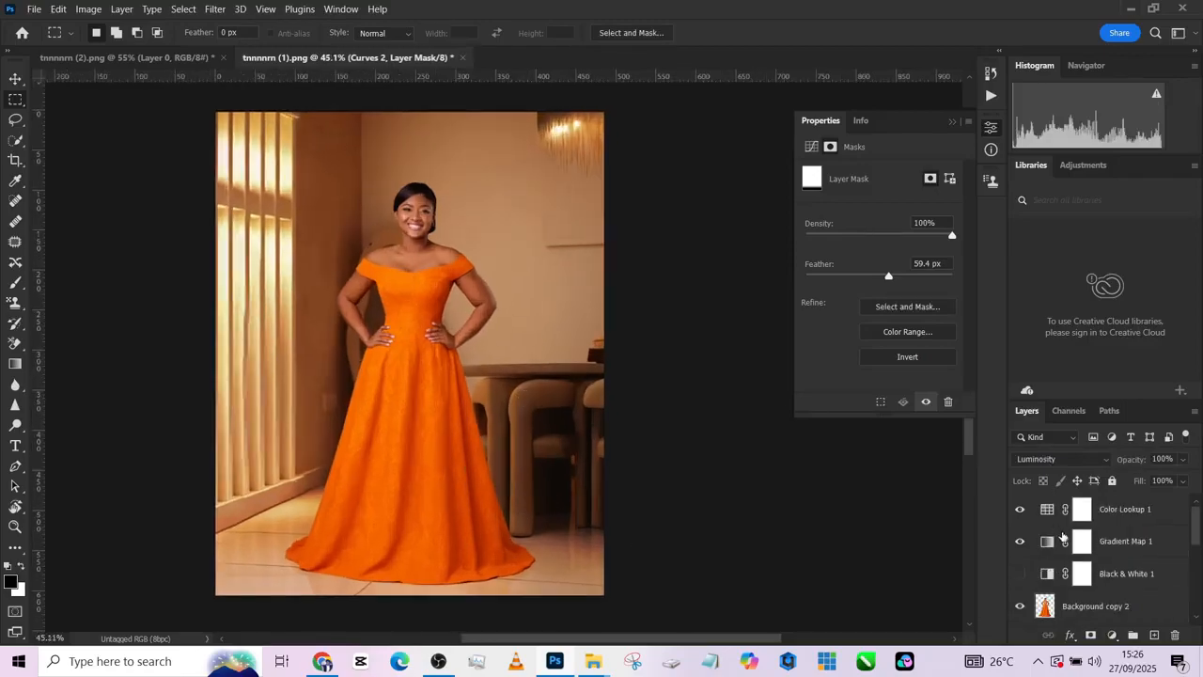
{"action": "left_click", "coordinate": [1048, 615]}
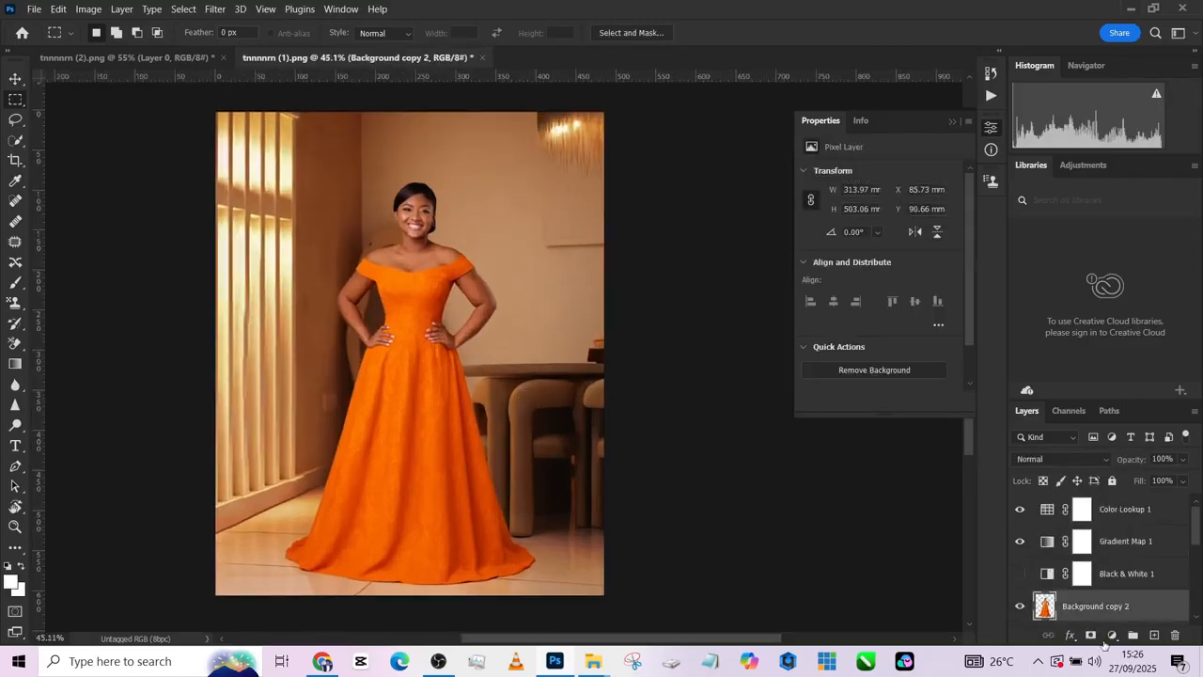
{"action": "left_click", "coordinate": [1115, 635]}
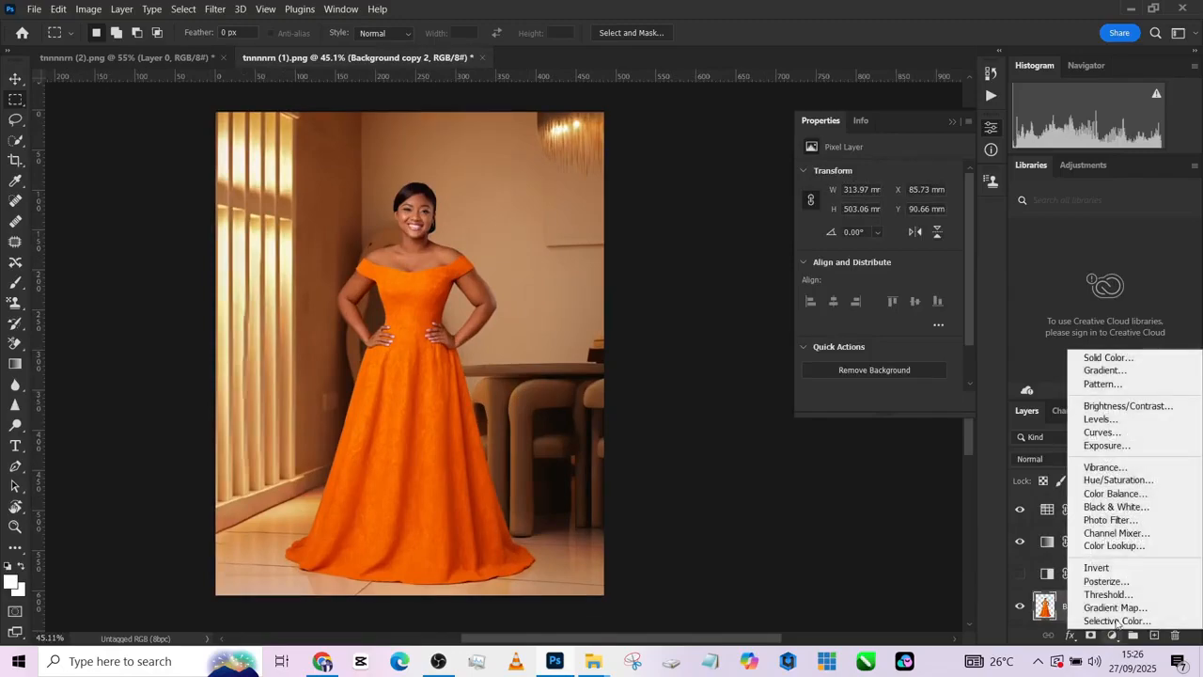
{"action": "left_click", "coordinate": [1105, 438]}
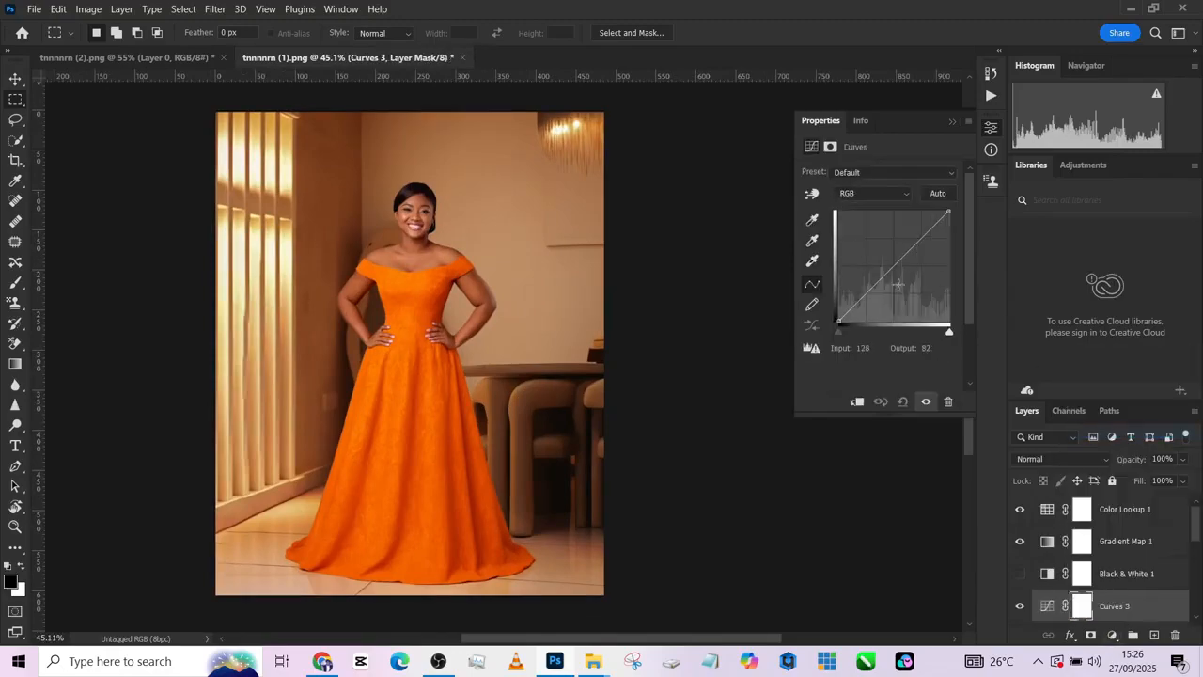
{"action": "left_click_drag", "start_coordinate": [891, 269], "coordinate": [890, 263]}
{"action": "key", "text": "ctrl+i"}
Paint white with a soft brush on the Curves 3 mask to brighten the woman's face, neck, shoulders and arms
{"action": "key", "text": "b"}
{"action": "key", "text": "x"}
{"action": "scroll", "coordinate": [404, 188], "scroll_direction": "up", "scroll_amount": 3}
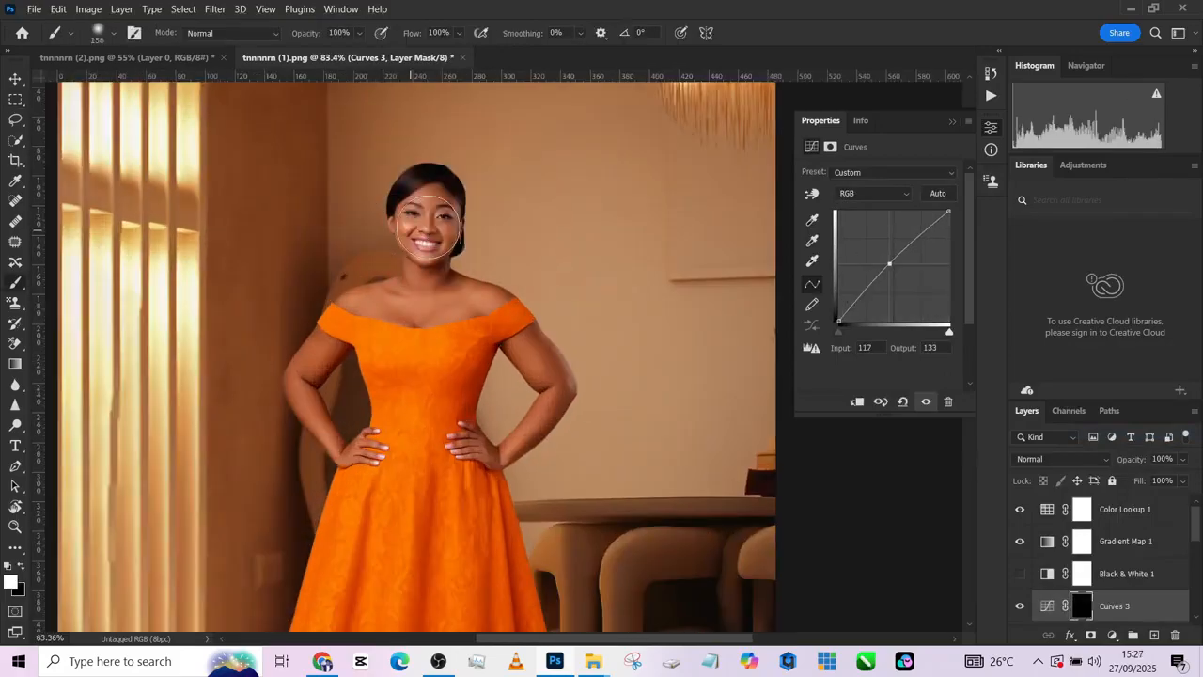
{"action": "mouse_move", "coordinate": [429, 227]}
{"action": "left_mouse_down"}
{"action": "mouse_move", "coordinate": [418, 307]}
{"action": "mouse_move", "coordinate": [388, 304]}
{"action": "mouse_move", "coordinate": [478, 303]}
{"action": "left_mouse_up"}
{"action": "left_click_drag", "start_coordinate": [429, 299], "coordinate": [402, 302]}
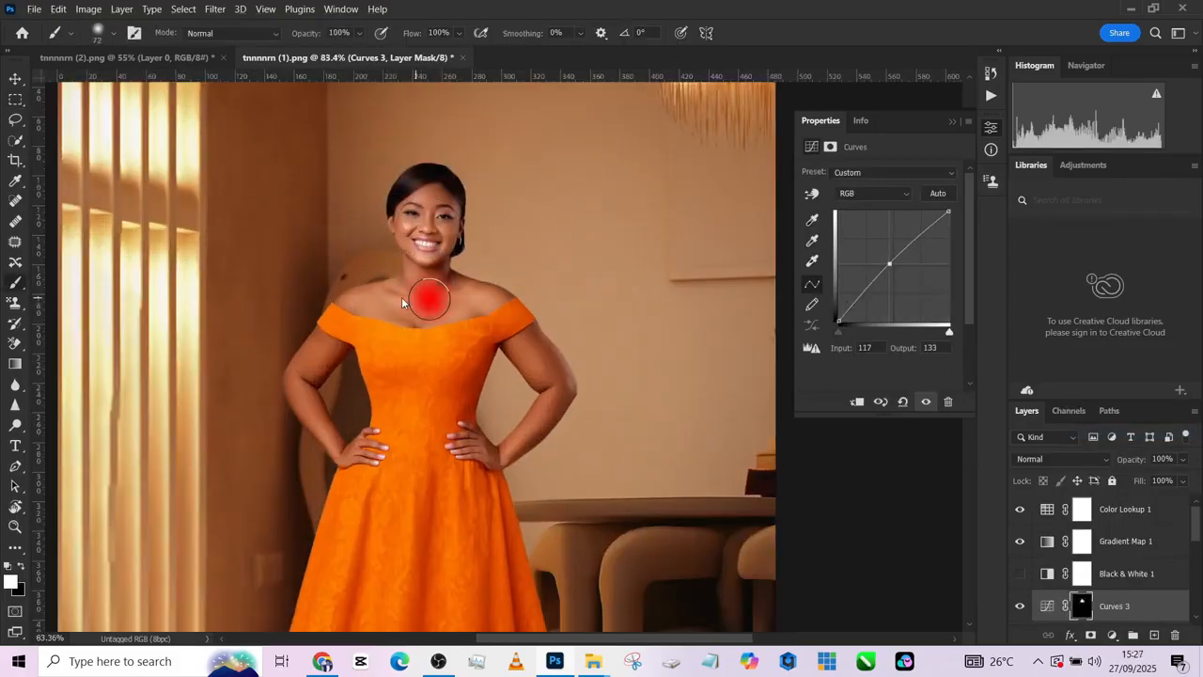
{"action": "mouse_move", "coordinate": [518, 342]}
{"action": "left_mouse_down"}
{"action": "mouse_move", "coordinate": [561, 390]}
{"action": "mouse_move", "coordinate": [461, 436]}
{"action": "left_mouse_up"}
{"action": "mouse_move", "coordinate": [374, 446]}
{"action": "left_mouse_down"}
{"action": "mouse_move", "coordinate": [320, 438]}
{"action": "mouse_move", "coordinate": [303, 361]}
{"action": "mouse_move", "coordinate": [324, 340]}
{"action": "mouse_move", "coordinate": [332, 359]}
{"action": "mouse_move", "coordinate": [385, 309]}
{"action": "left_mouse_up"}
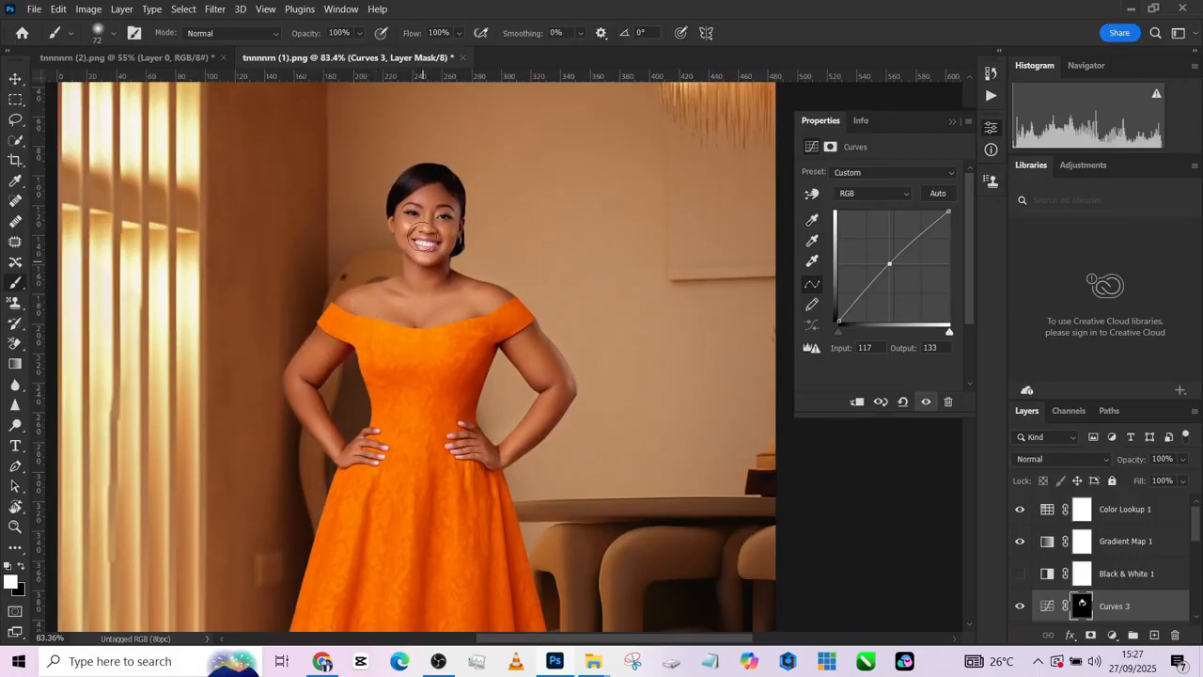
{"action": "scroll", "coordinate": [424, 250], "scroll_direction": "down", "scroll_amount": 6}
{"action": "left_click_drag", "start_coordinate": [471, 446], "coordinate": [500, 457]}
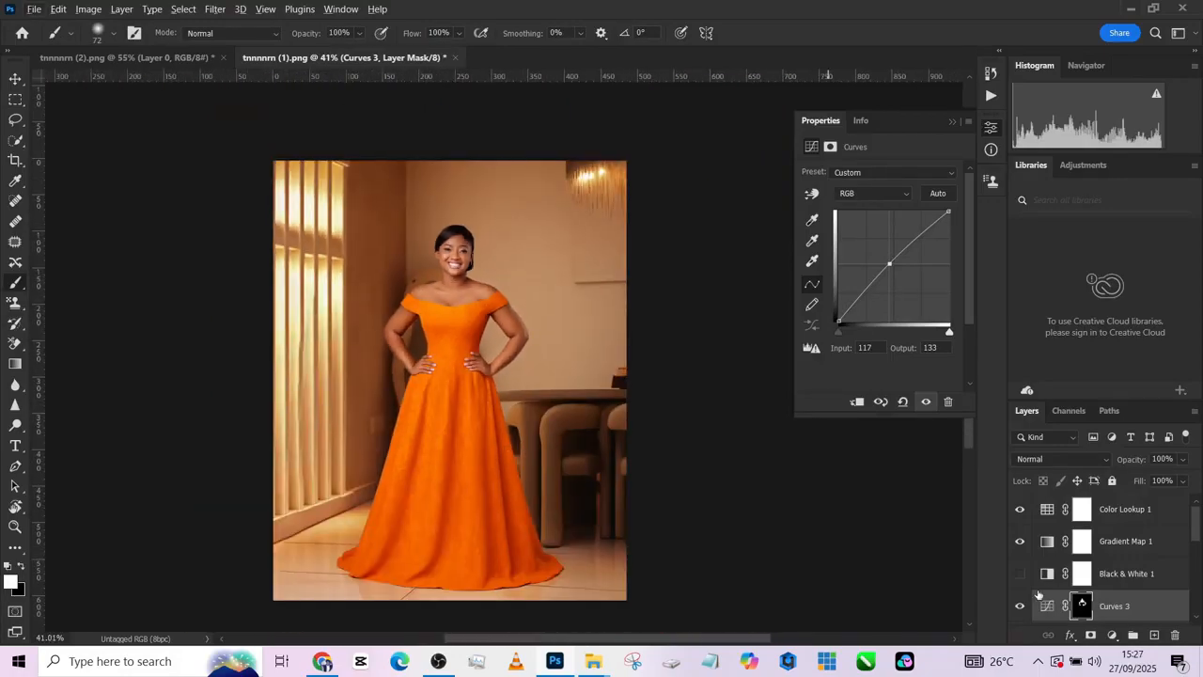
{"action": "scroll", "coordinate": [1118, 524], "scroll_direction": "up", "scroll_amount": 5}
{"action": "scroll", "coordinate": [1136, 559], "scroll_direction": "down", "scroll_amount": 6}
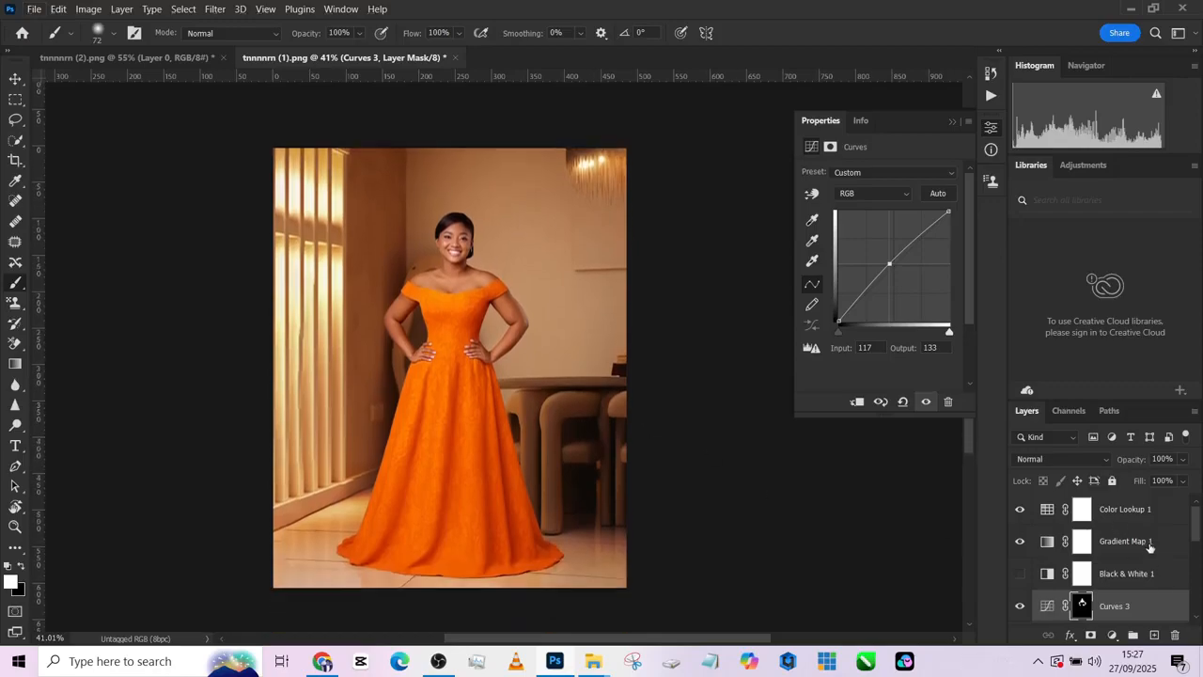
Stamp all visible layers into a new layer above Color Lookup 1 and open it in the Camera Raw Filter
{"action": "left_click", "coordinate": [1168, 509]}
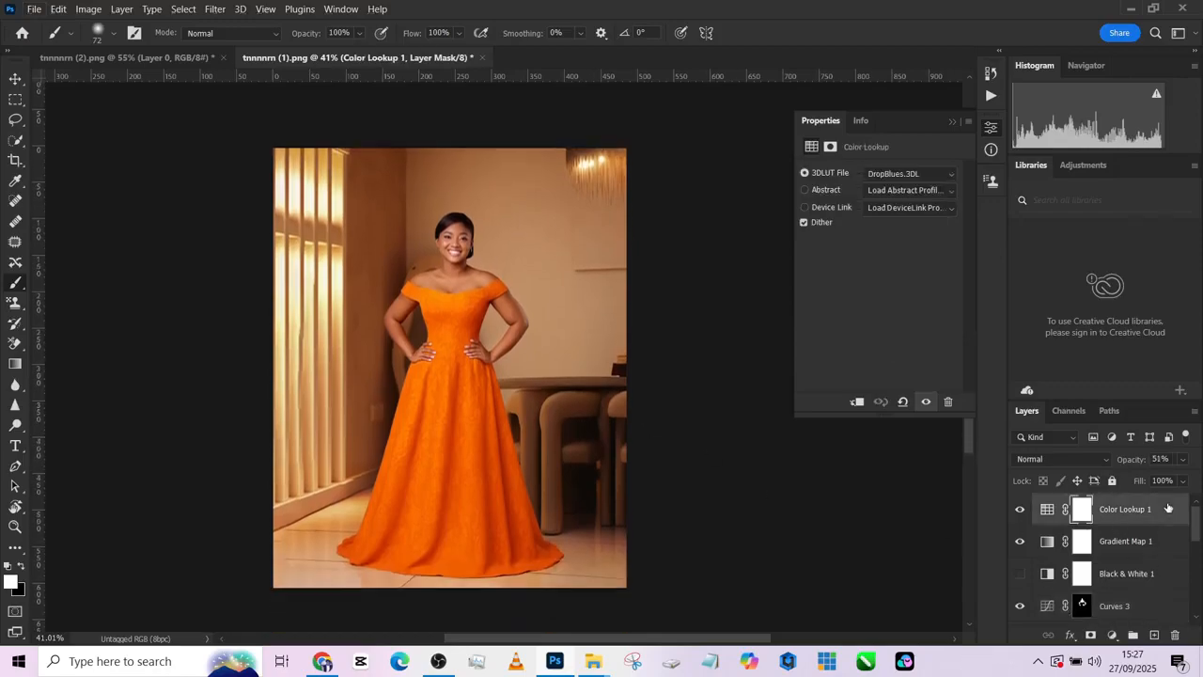
{"action": "key", "text": "ctrl+shift+alt+e"}
{"action": "left_click", "coordinate": [224, 9]}
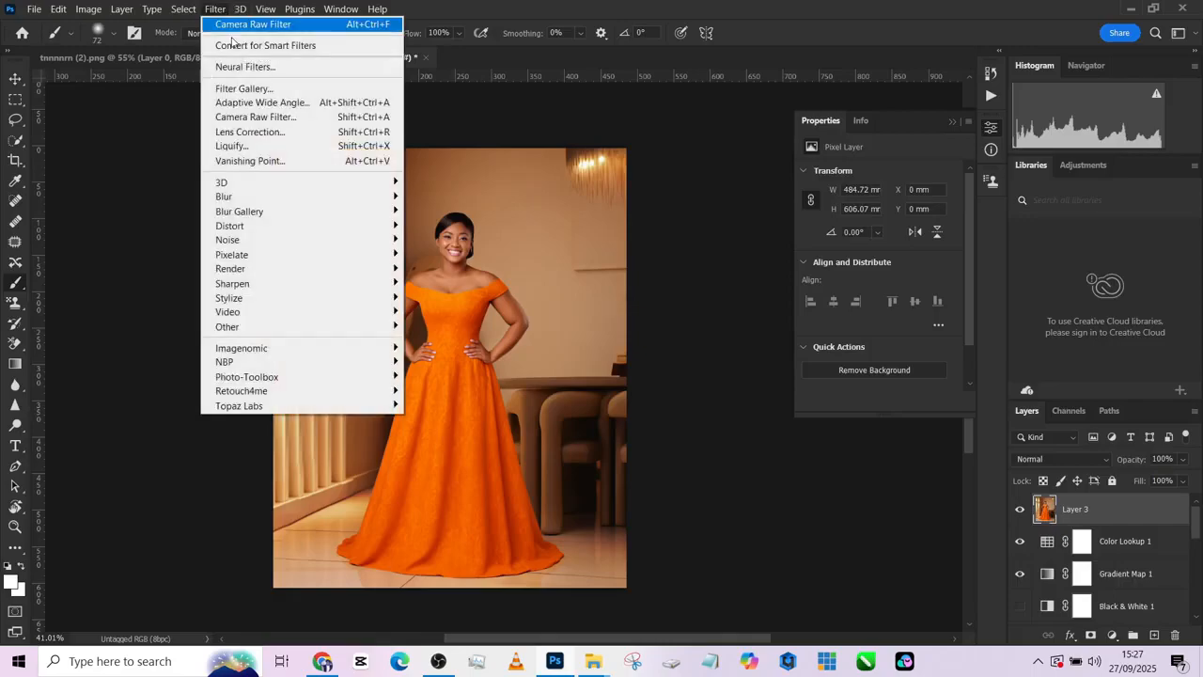
{"action": "left_click", "coordinate": [251, 118]}
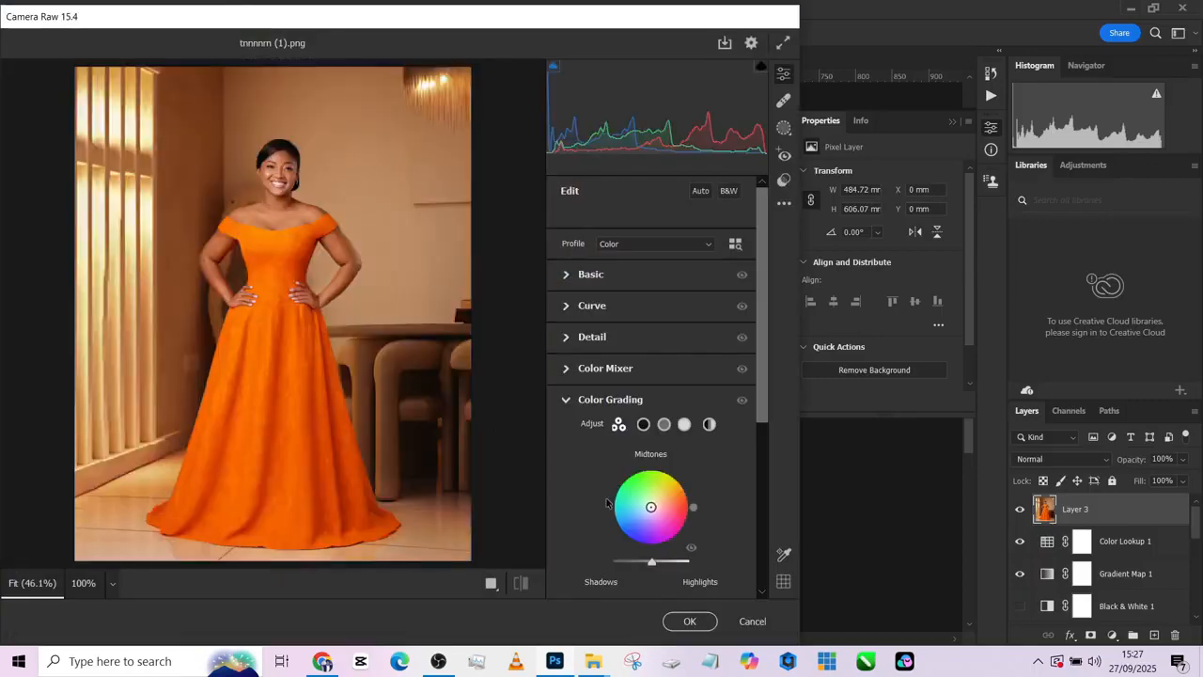
Add a dark vignette in the Effects settings with Vignetting -35 and Midpoint 18
{"action": "scroll", "coordinate": [630, 500], "scroll_direction": "down", "scroll_amount": 5}
{"action": "left_click", "coordinate": [595, 550]}
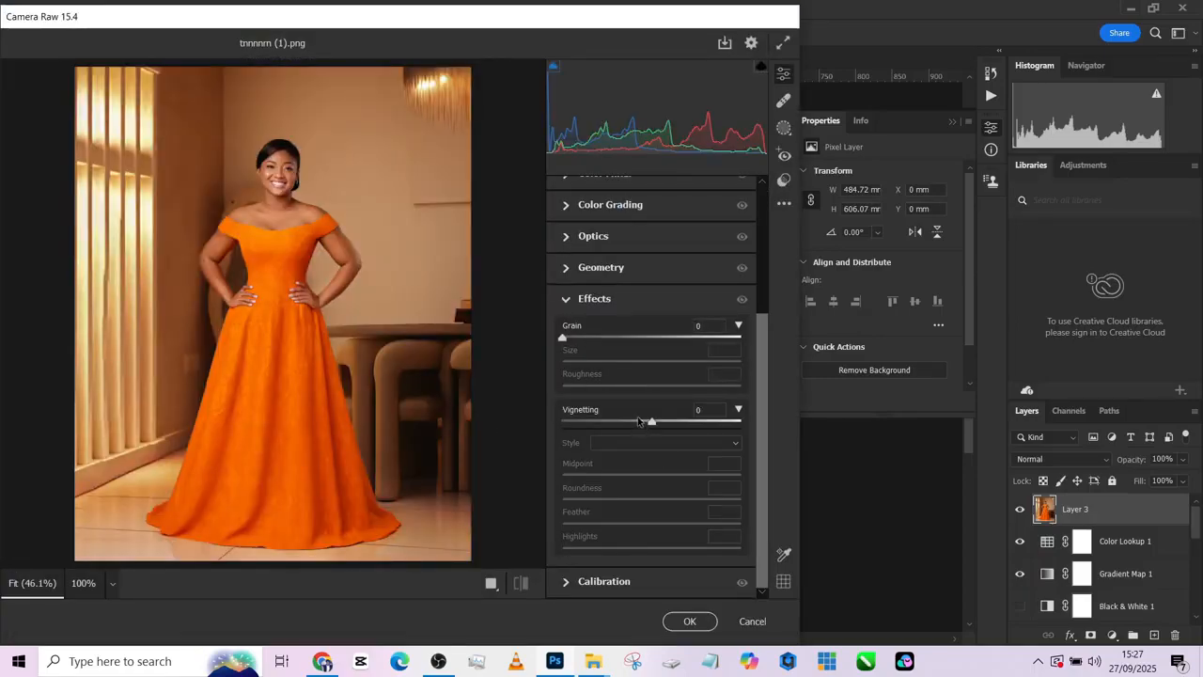
{"action": "left_click_drag", "start_coordinate": [639, 420], "coordinate": [624, 421]}
{"action": "left_click_drag", "start_coordinate": [651, 474], "coordinate": [593, 475]}
{"action": "left_click_drag", "start_coordinate": [625, 423], "coordinate": [620, 425]}
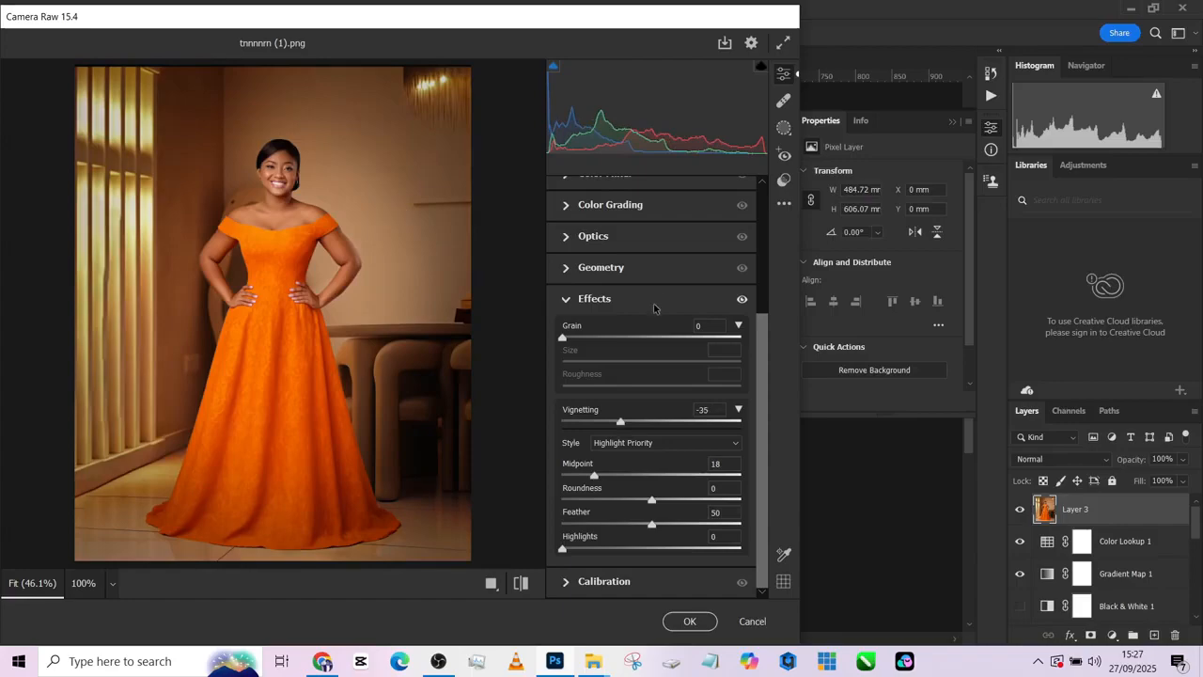
Raise the Blue Primary saturation in the Calibration settings
{"action": "left_click", "coordinate": [649, 582]}
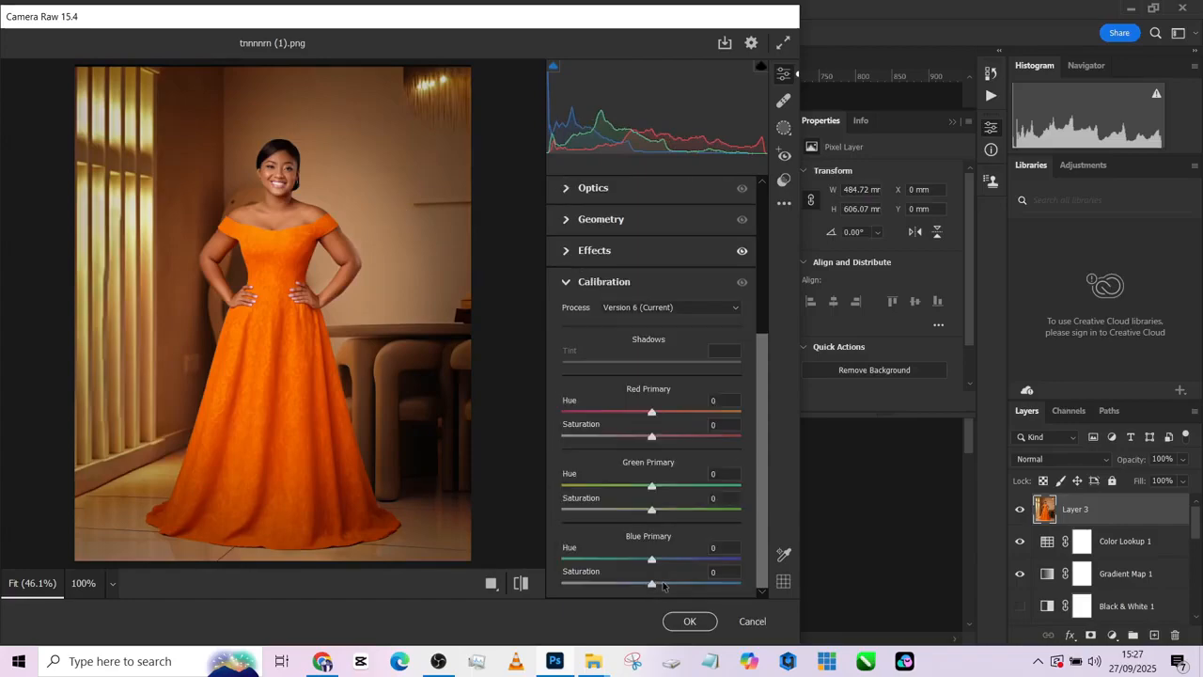
{"action": "double_click", "coordinate": [687, 584]}
{"action": "left_click", "coordinate": [687, 585]}
Set Vibrance to +32 in the Basic settings
{"action": "scroll", "coordinate": [689, 564], "scroll_direction": "up", "scroll_amount": 5}
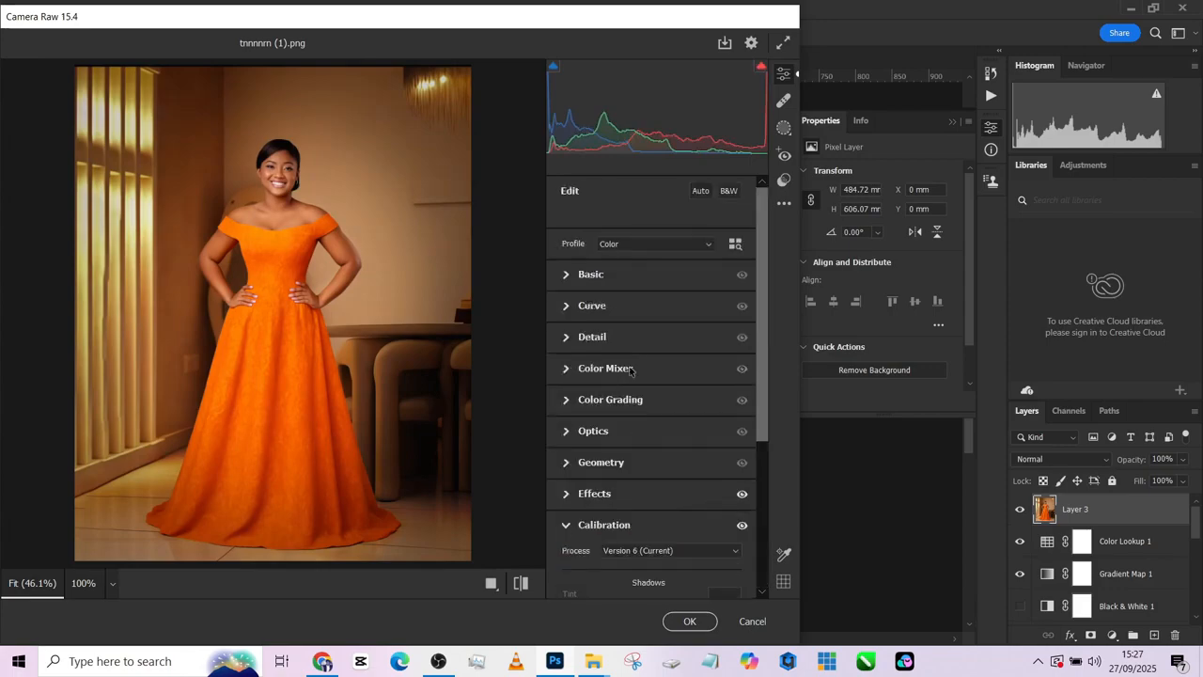
{"action": "left_click", "coordinate": [621, 288]}
{"action": "left_click", "coordinate": [680, 567]}
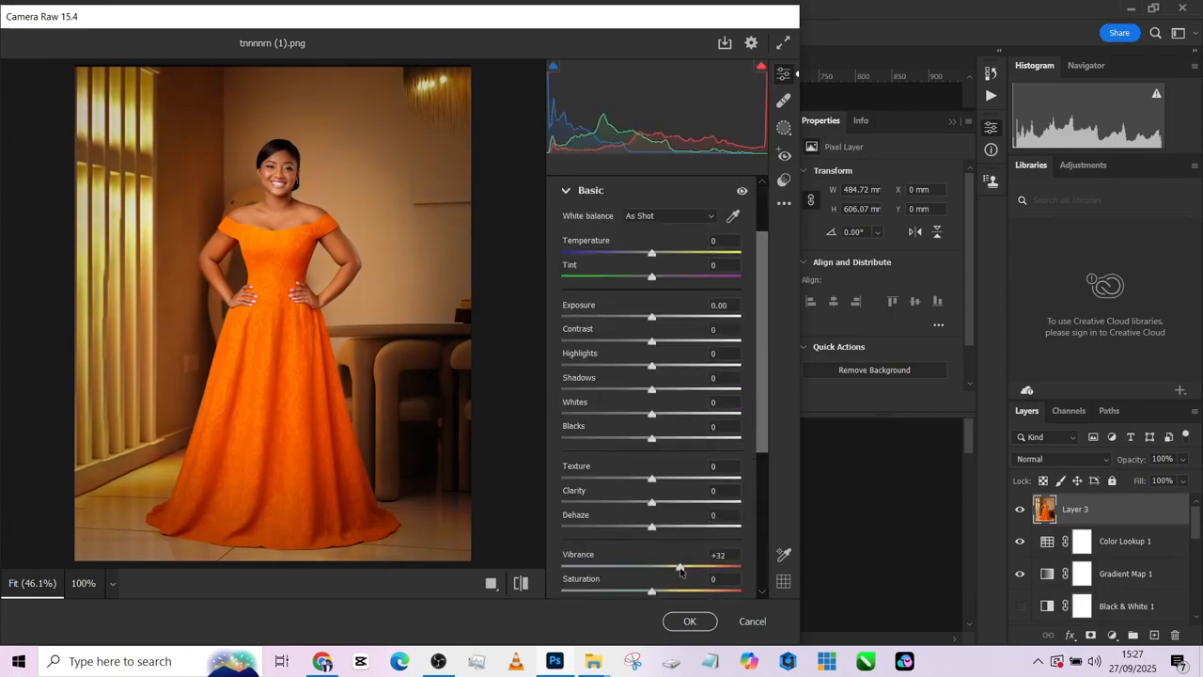
Apply the Camera Raw adjustments to the stamped top layer
{"action": "left_click", "coordinate": [690, 621]}
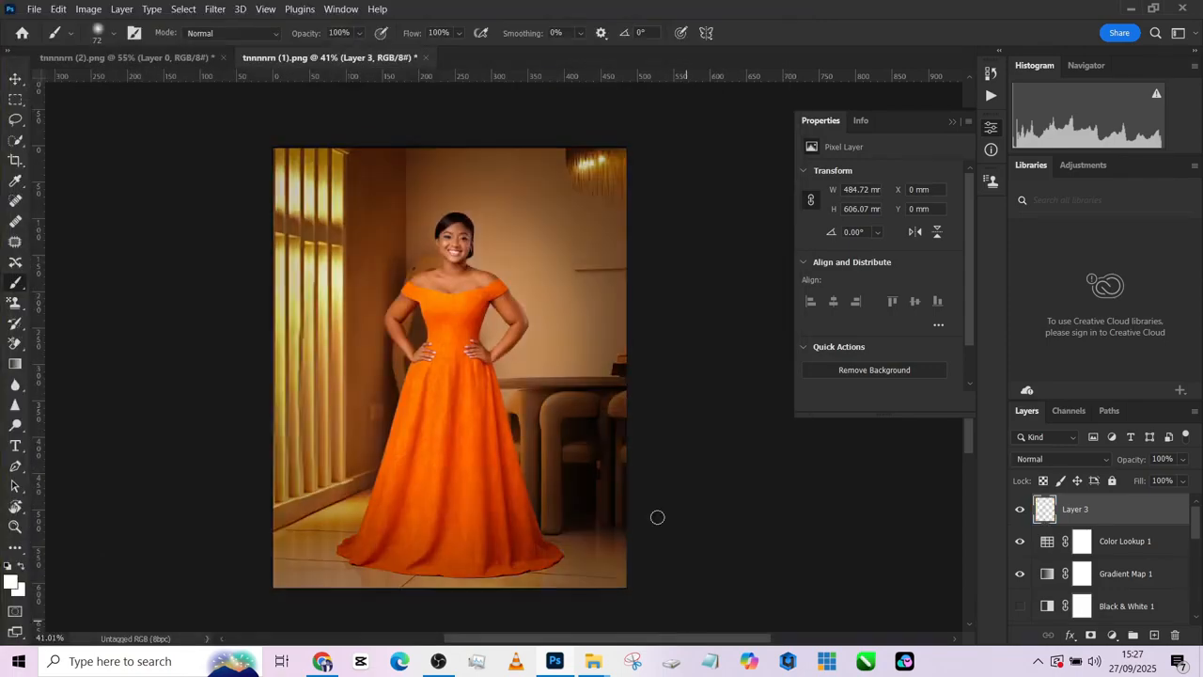
{"action": "left_click_drag", "start_coordinate": [518, 331], "coordinate": [533, 310]}
{"action": "scroll", "coordinate": [539, 305], "scroll_direction": "up", "scroll_amount": 1}
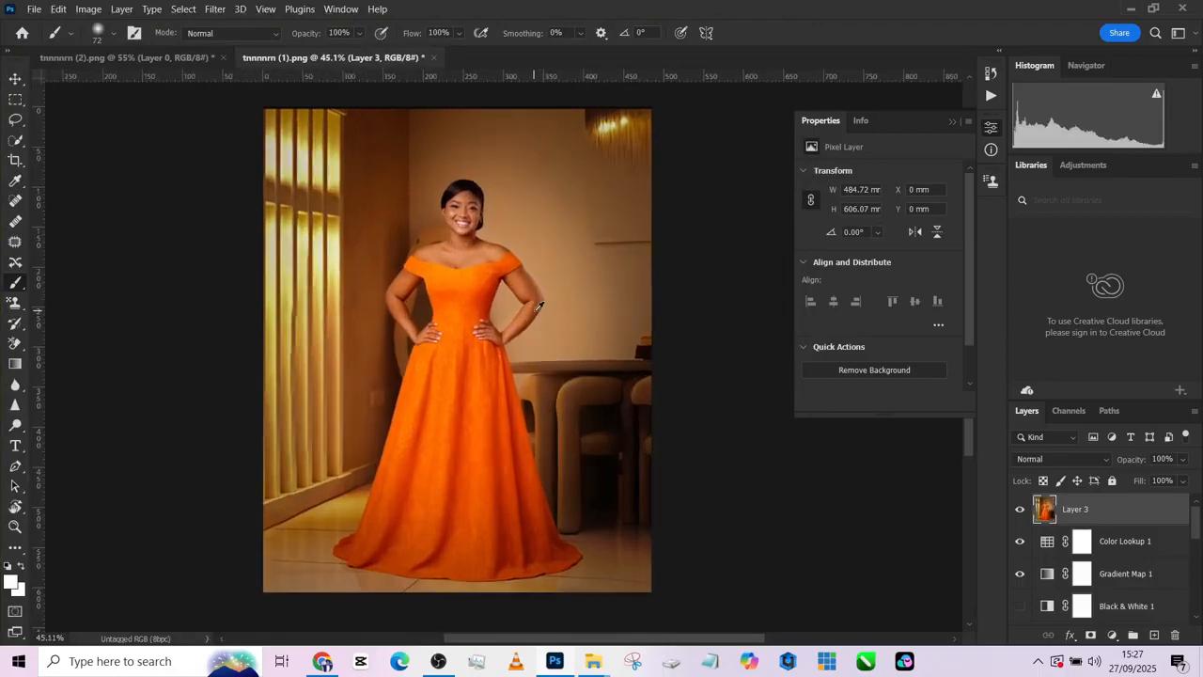
Compare the composite with the original photo by twice isolating the Background layer and restoring the visibility of all layers
{"action": "scroll", "coordinate": [1056, 579], "scroll_direction": "down", "scroll_amount": 5}
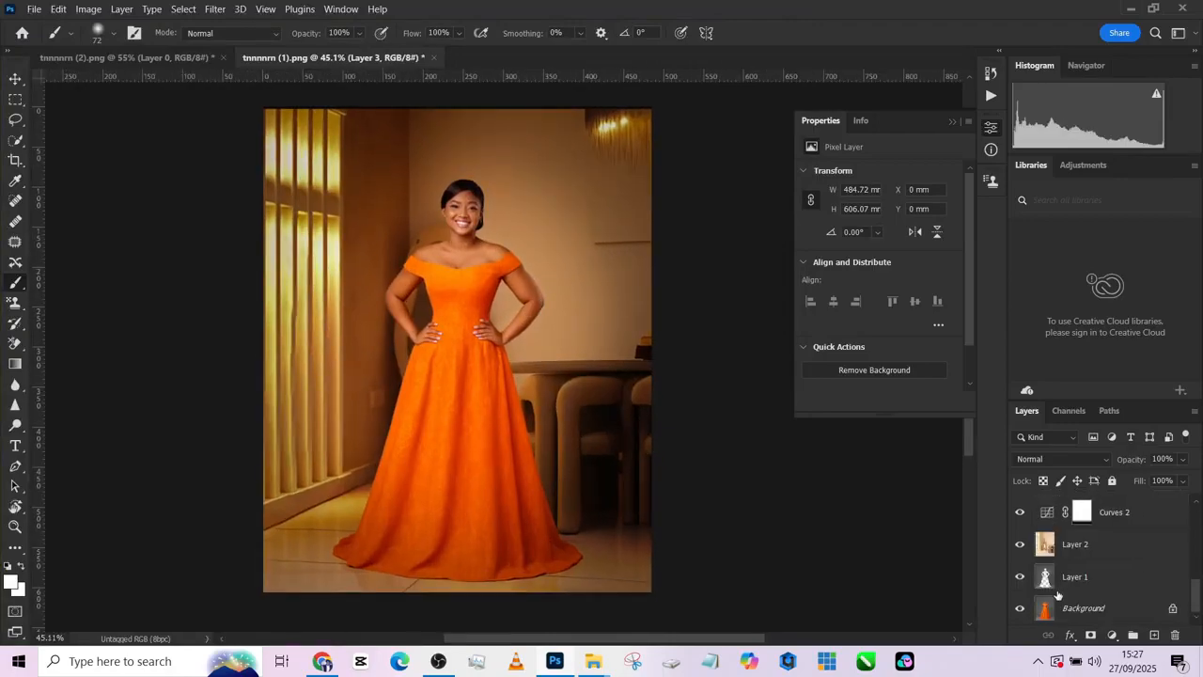
{"action": "left_click", "coordinate": [1022, 610], "text": "alt"}
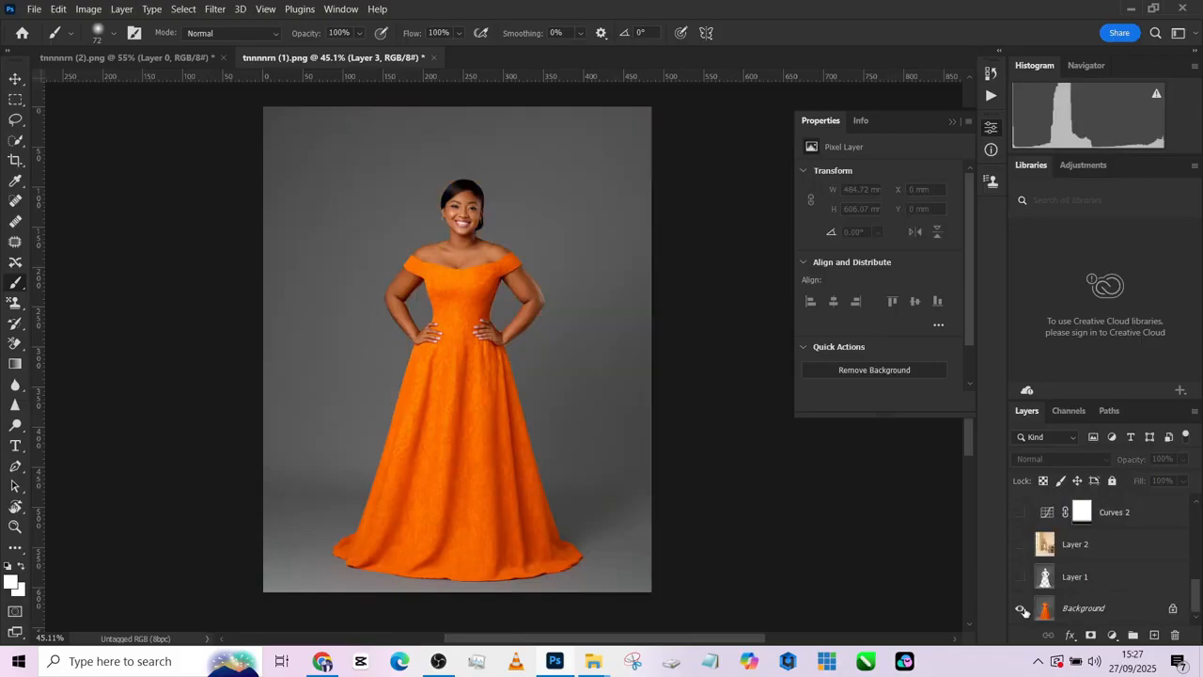
{"action": "left_click", "coordinate": [1022, 610], "text": "alt"}
{"action": "left_click", "coordinate": [1021, 610], "text": "alt"}
{"action": "left_click", "coordinate": [1022, 610], "text": "alt"}
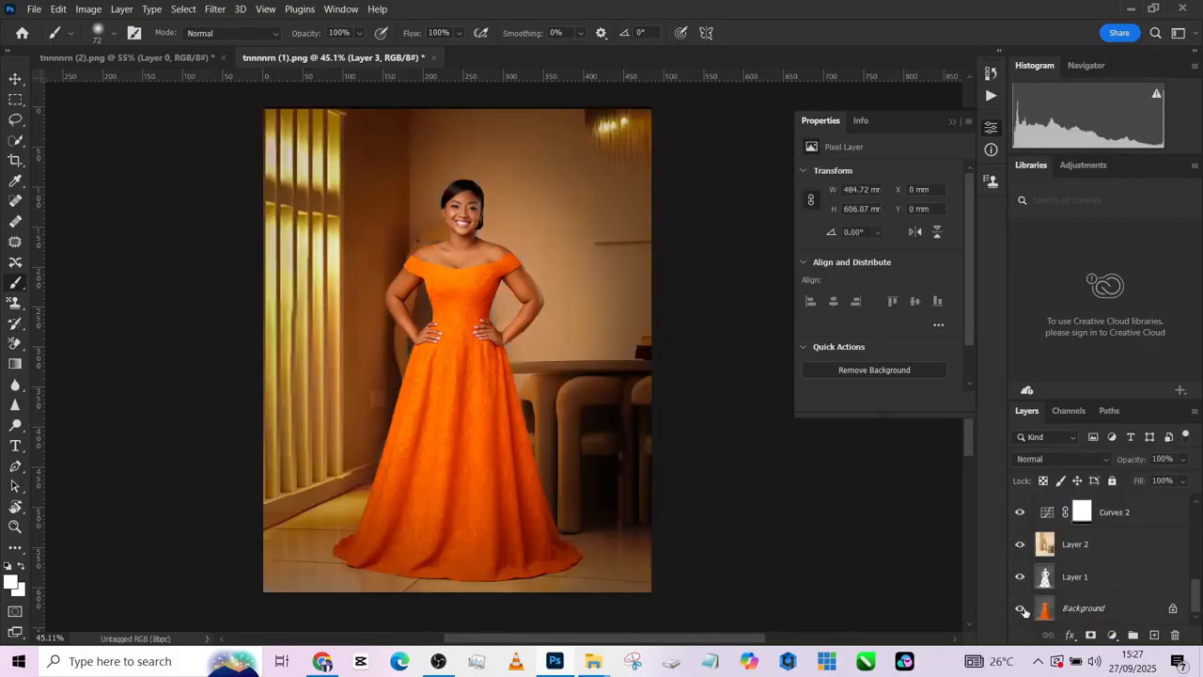
{"action": "scroll", "coordinate": [527, 364], "scroll_direction": "up", "scroll_amount": 1}
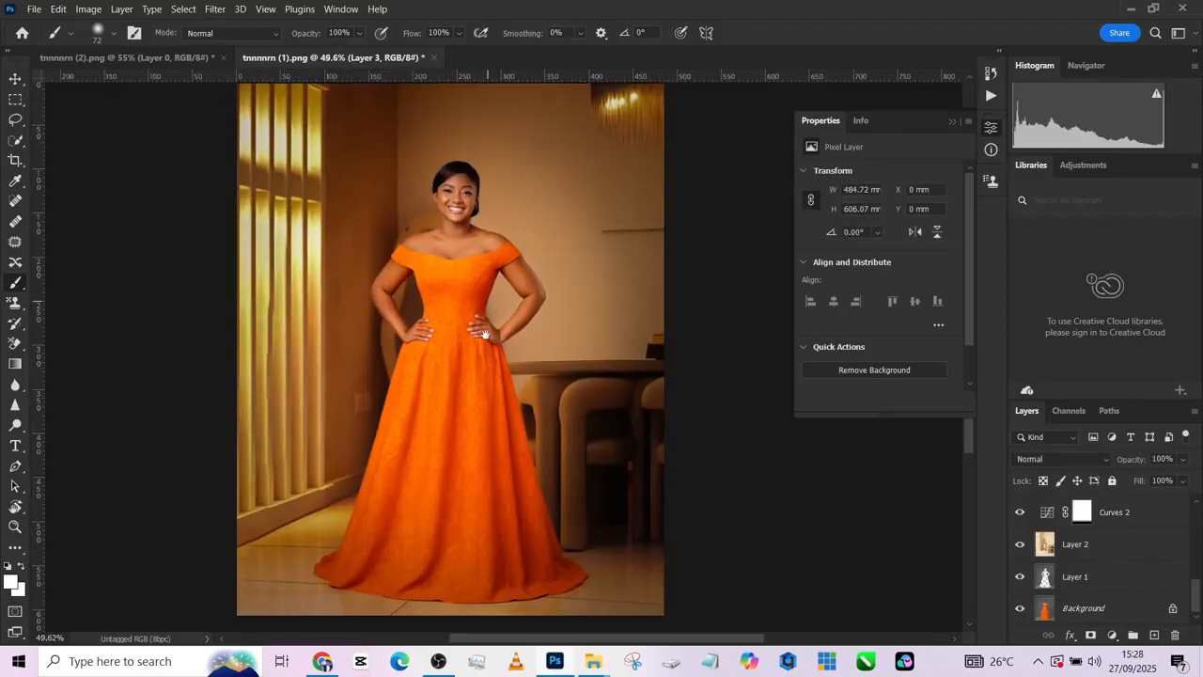
{"action": "left_click_drag", "start_coordinate": [501, 374], "coordinate": [504, 388]}
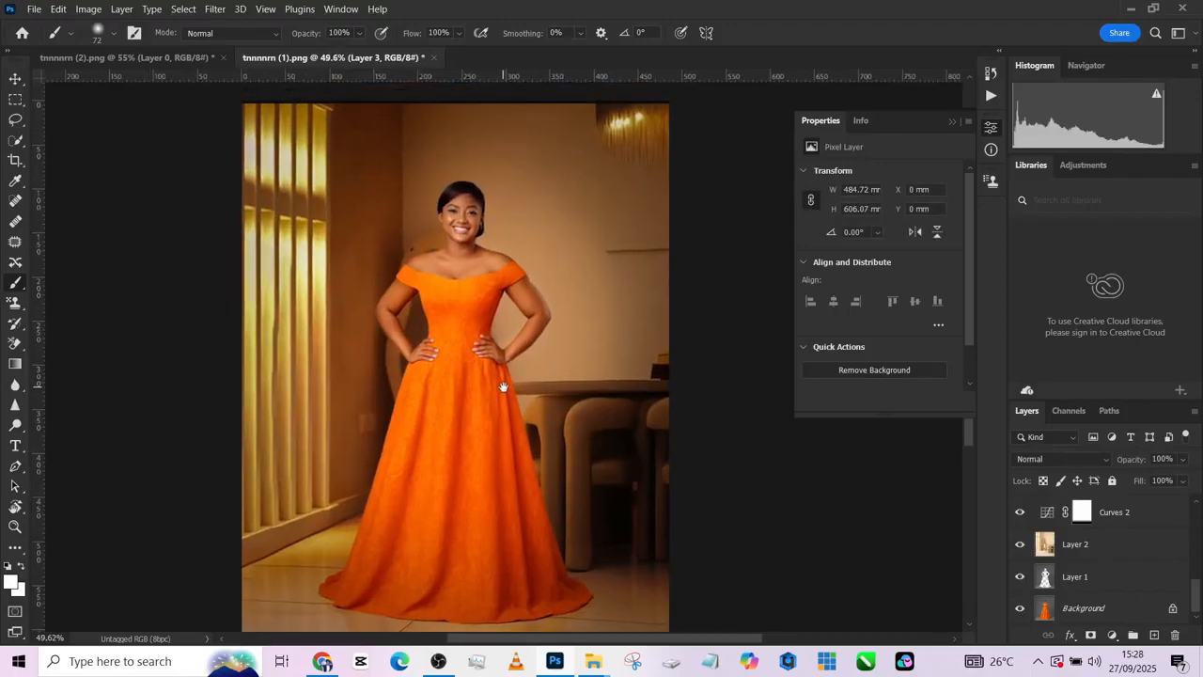